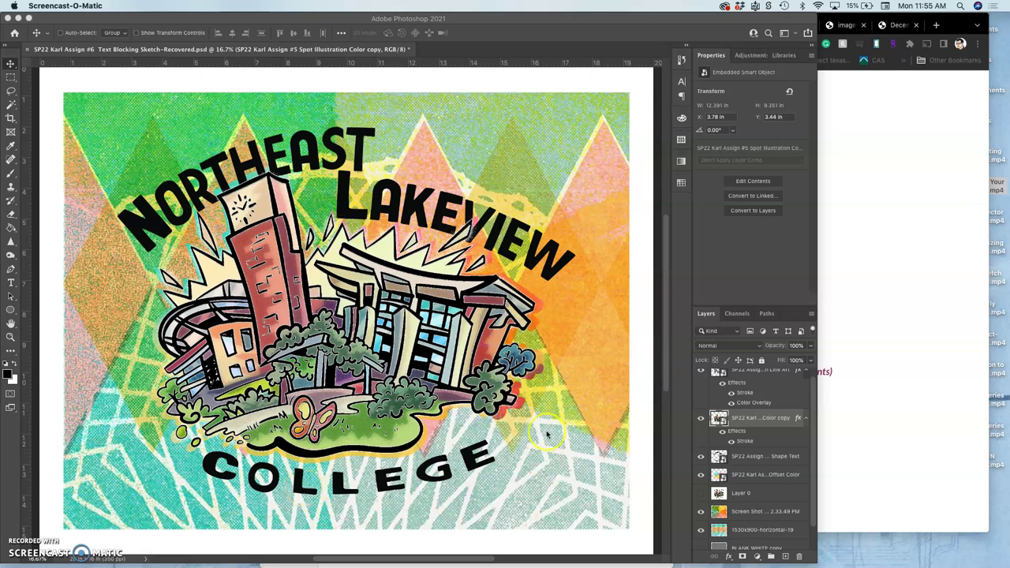
- Hide the Color copy illustration, Shape Text lettering and Offset Color layers
scroll(746, 465, down, 2)
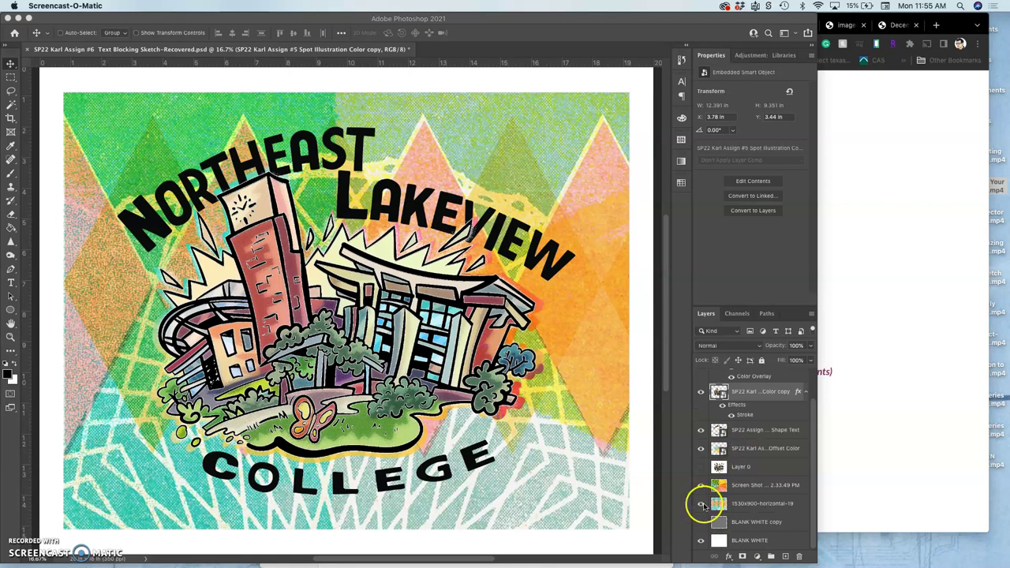
click(701, 522)
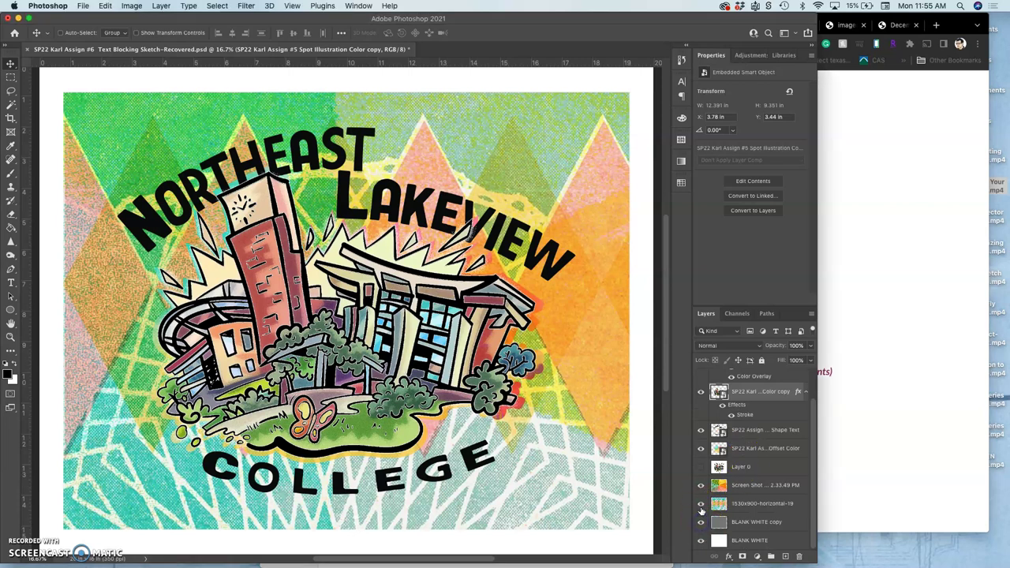
scroll(710, 441, up, 2)
click(701, 427)
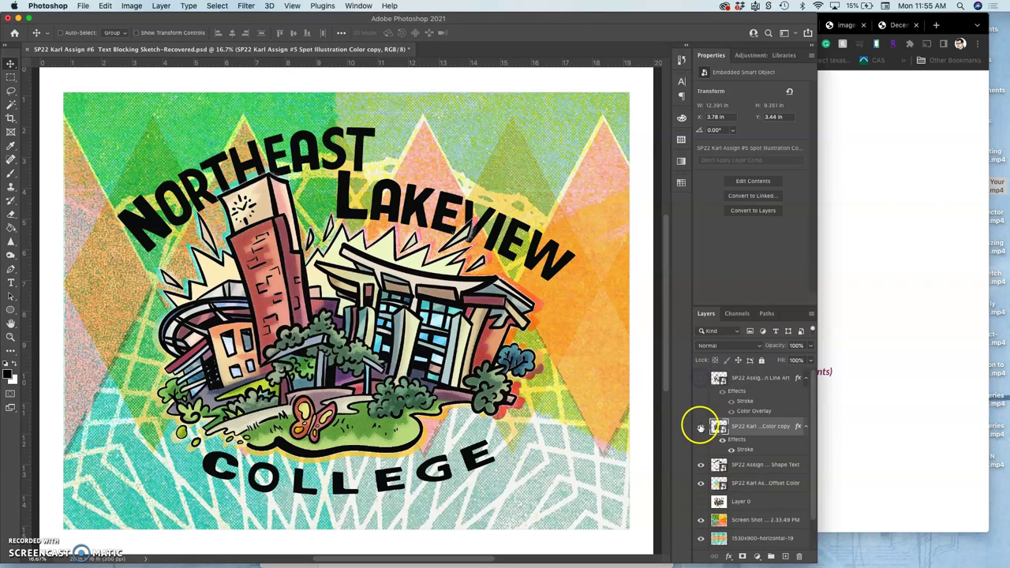
click(701, 427)
click(701, 465)
click(700, 483)
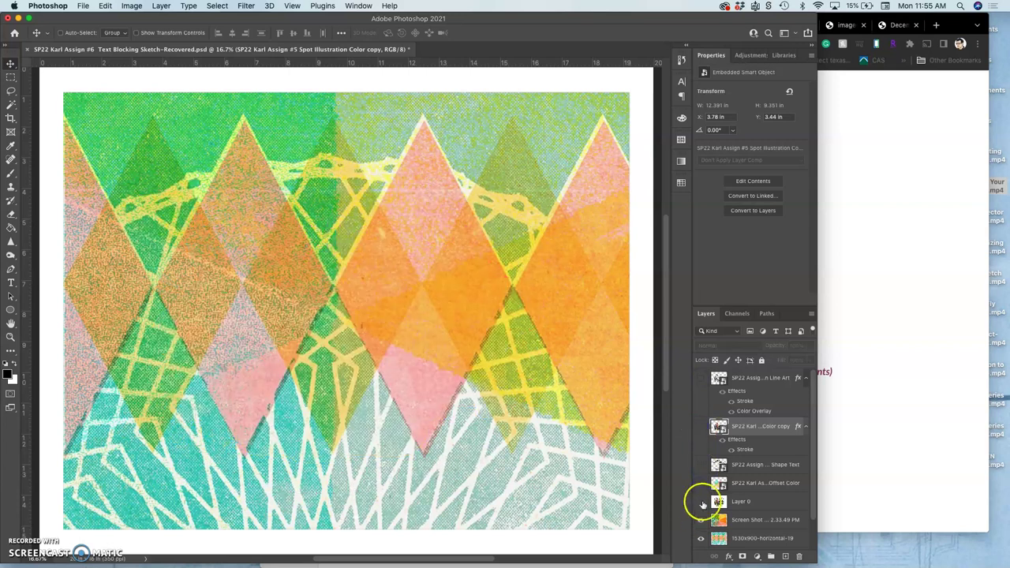
- Hide Layer 0, the Screen Shot and 1530x900 argyle images, and the grey BLANK WHITE copy
click(701, 502)
click(700, 502)
click(700, 520)
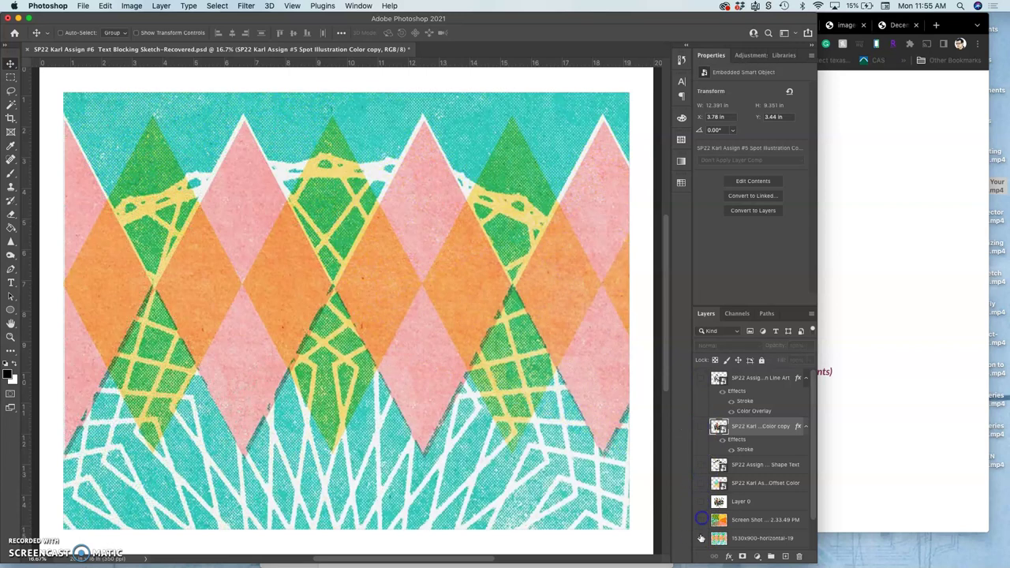
click(701, 538)
scroll(700, 538, down, 2)
click(699, 522)
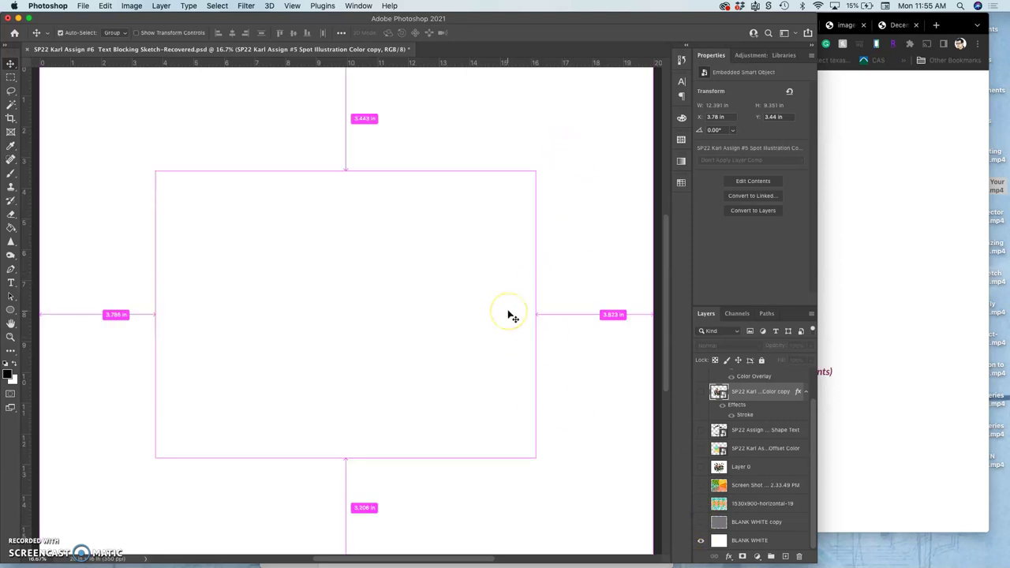
- Zoom out to the full page and turn the grey BLANK WHITE copy layer back on
key(super+minus)
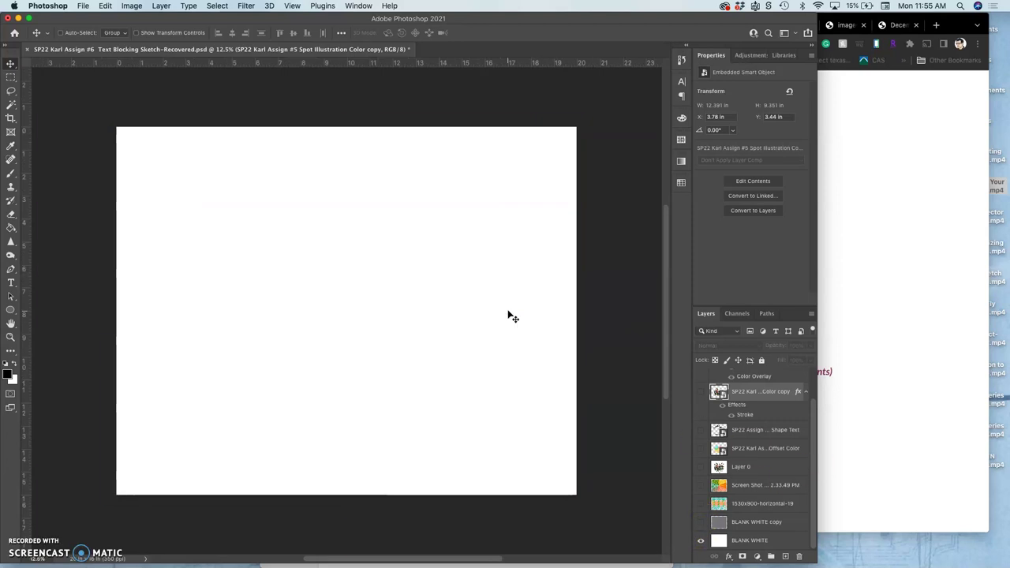
click(701, 522)
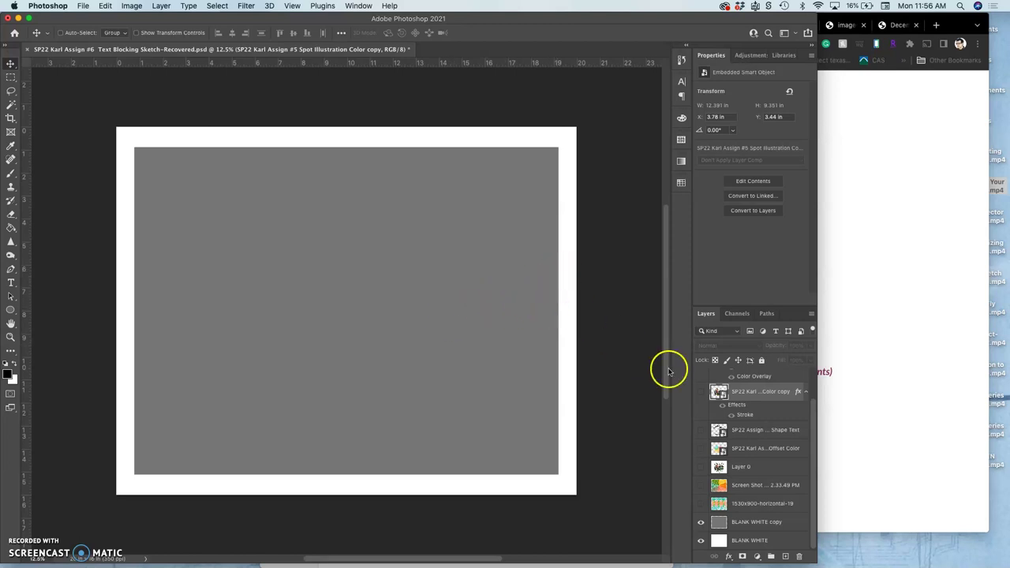
- Show the 1530x900 and Screen Shot images, then duplicate BLANK WHITE copy and move it above them
click(700, 505)
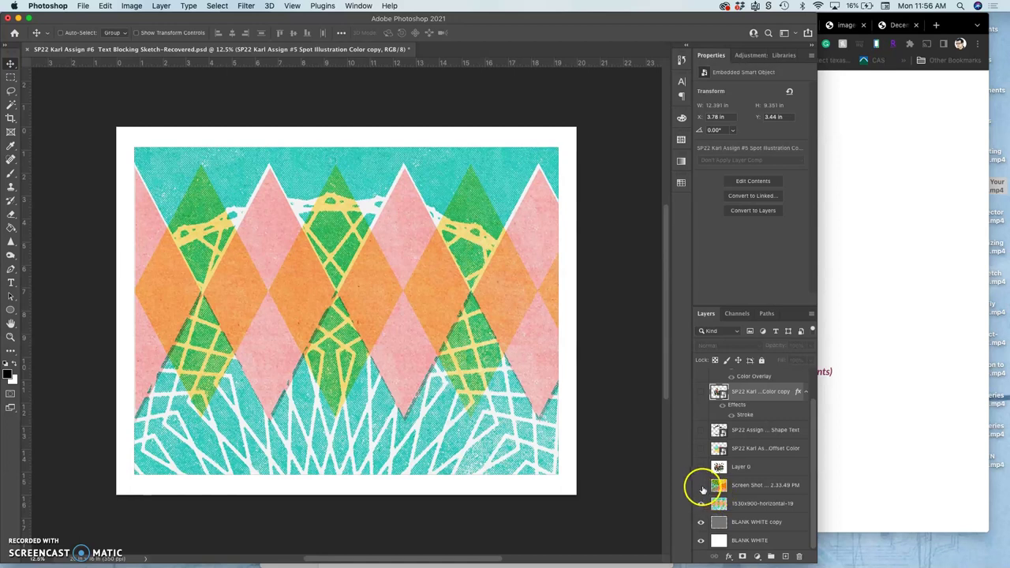
click(700, 485)
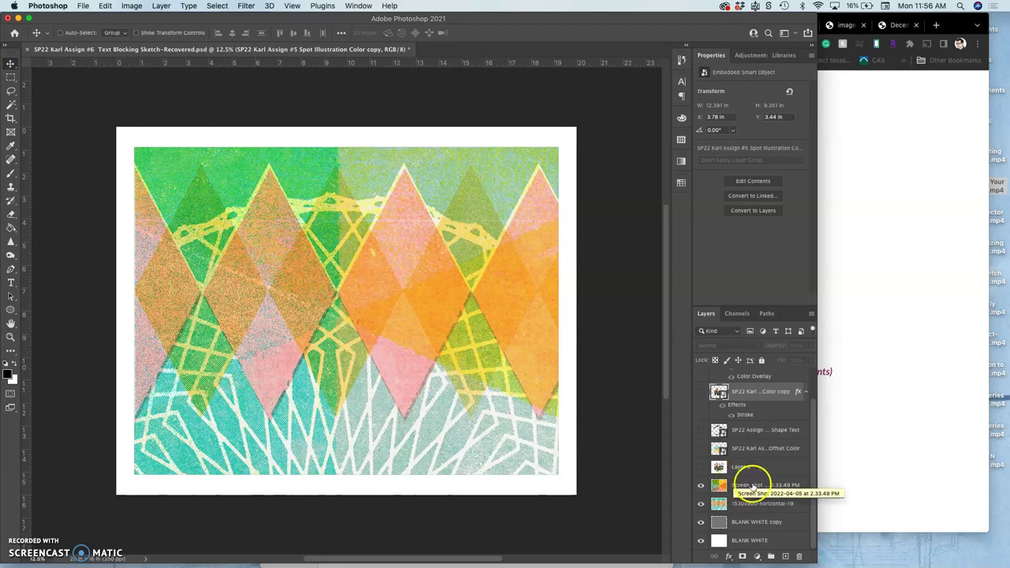
click(744, 524)
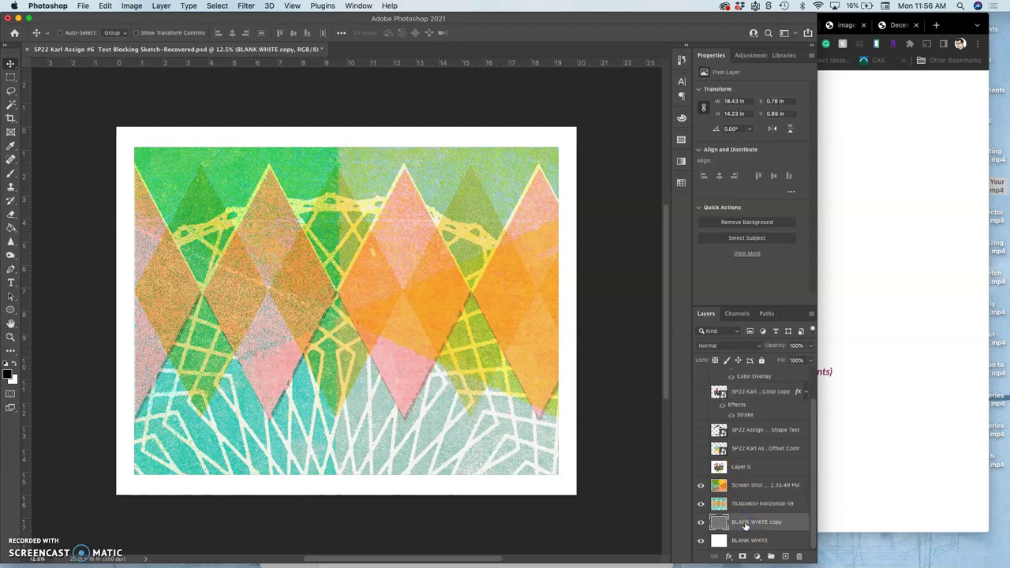
key(super+j)
key(super+])
key(super+])
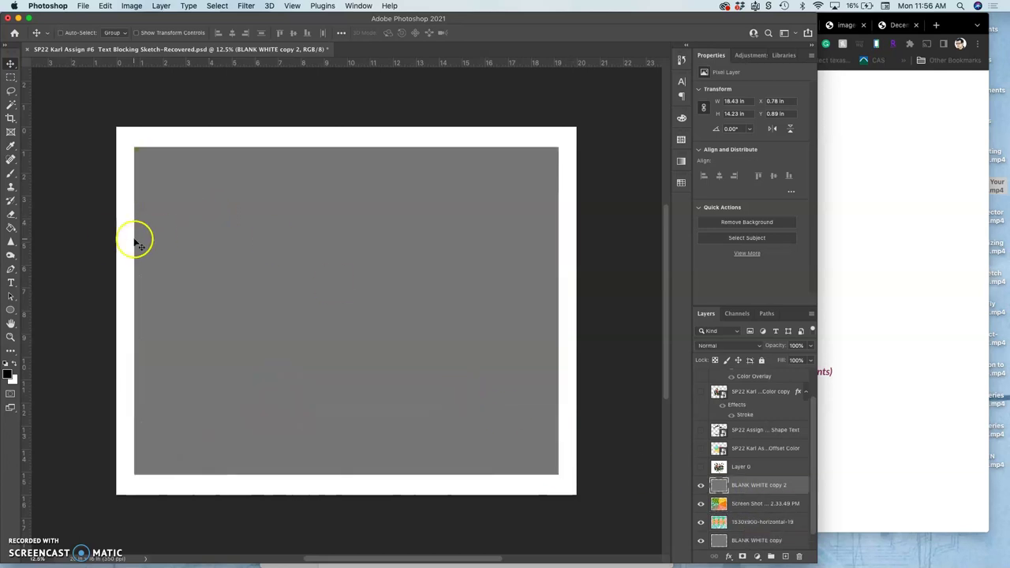
- Magic Wand-select the grey rectangle and choose the purple-to-orange gradient preset
click(10, 103)
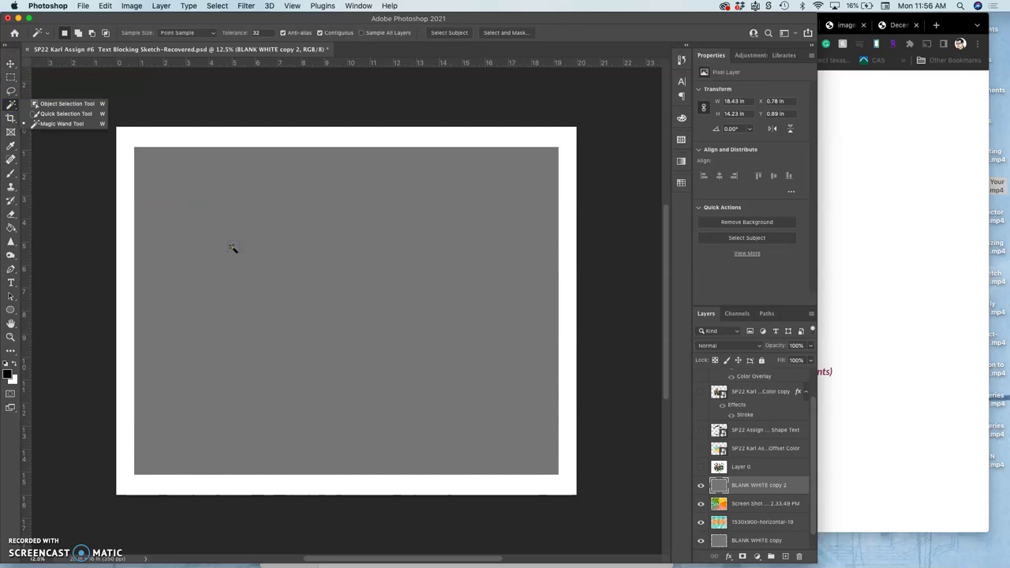
click(232, 248)
click(11, 226)
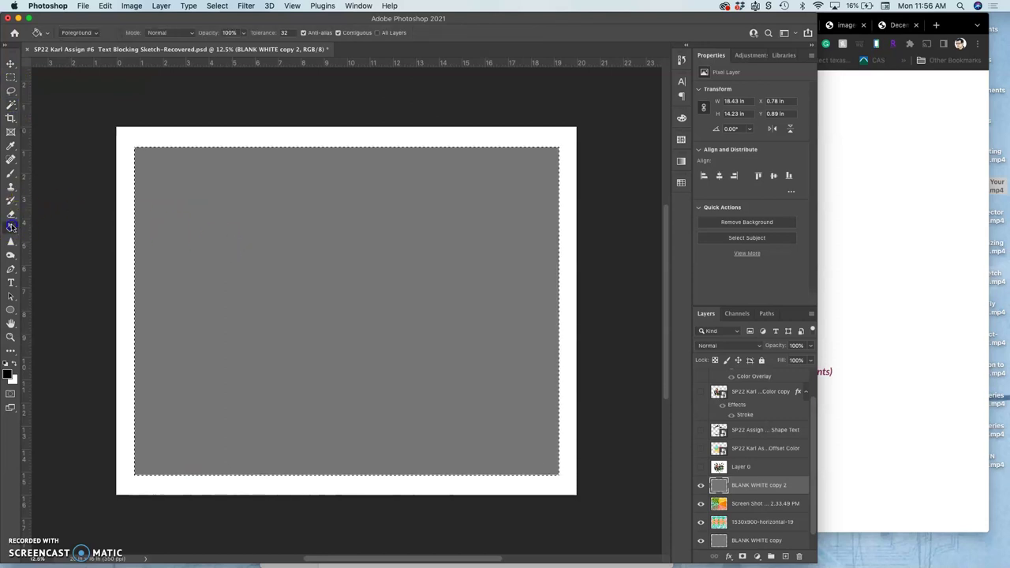
drag(11, 227, 45, 227)
click(99, 34)
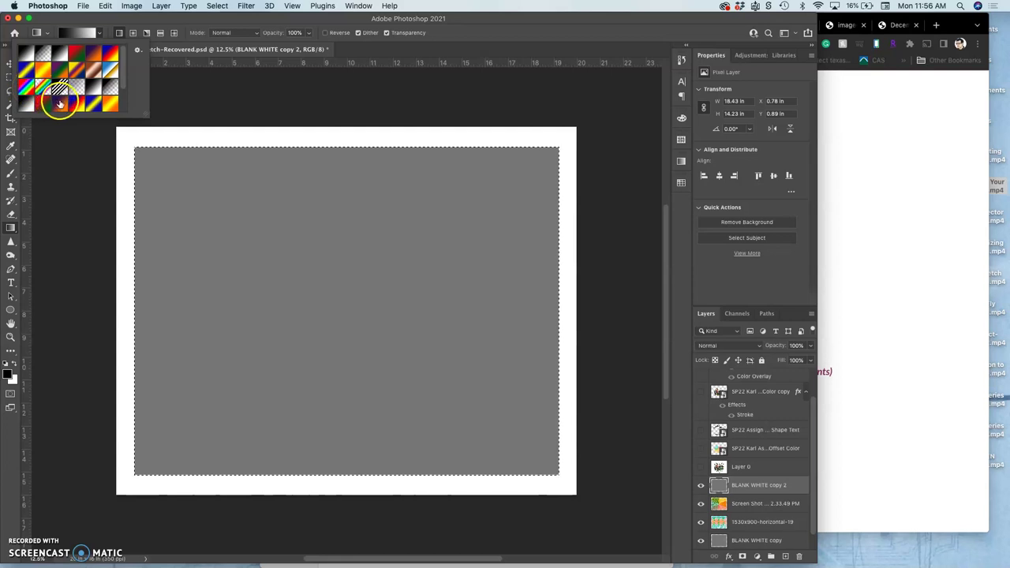
click(94, 58)
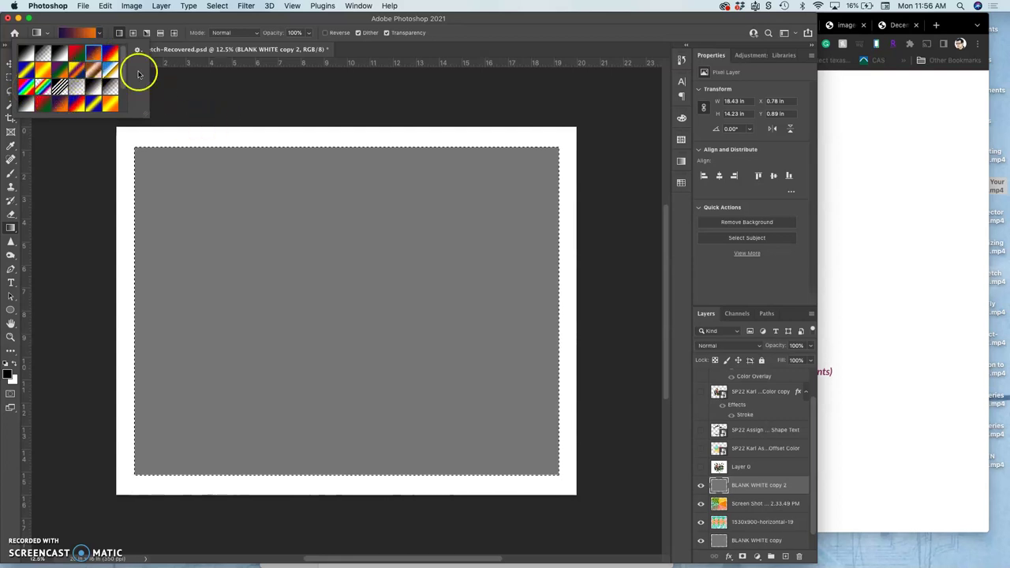
click(216, 105)
- Drag the gradient vertically through the selection, purple at top and orange at bottom
drag(350, 339, 493, 488)
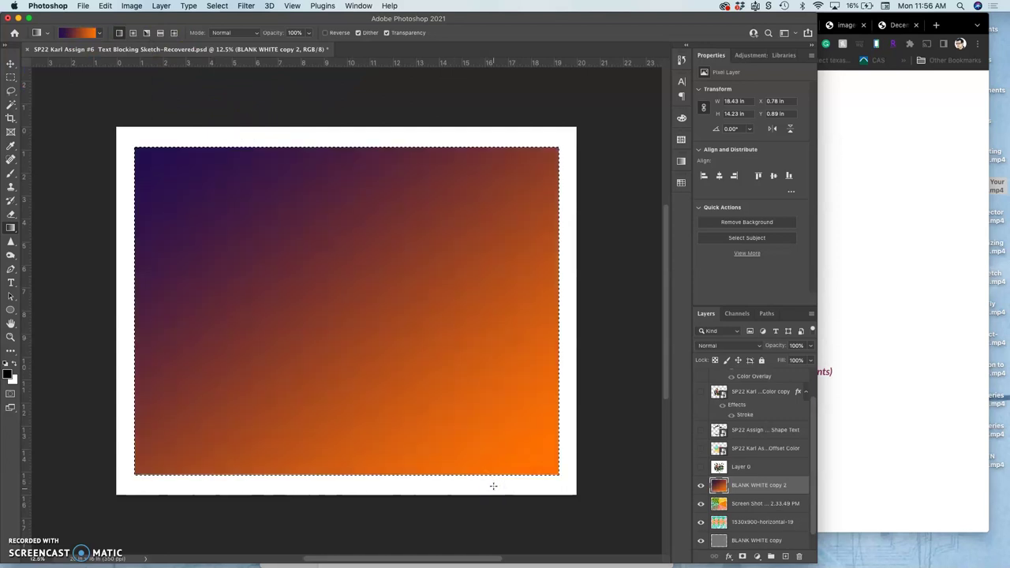
drag(230, 108, 474, 475)
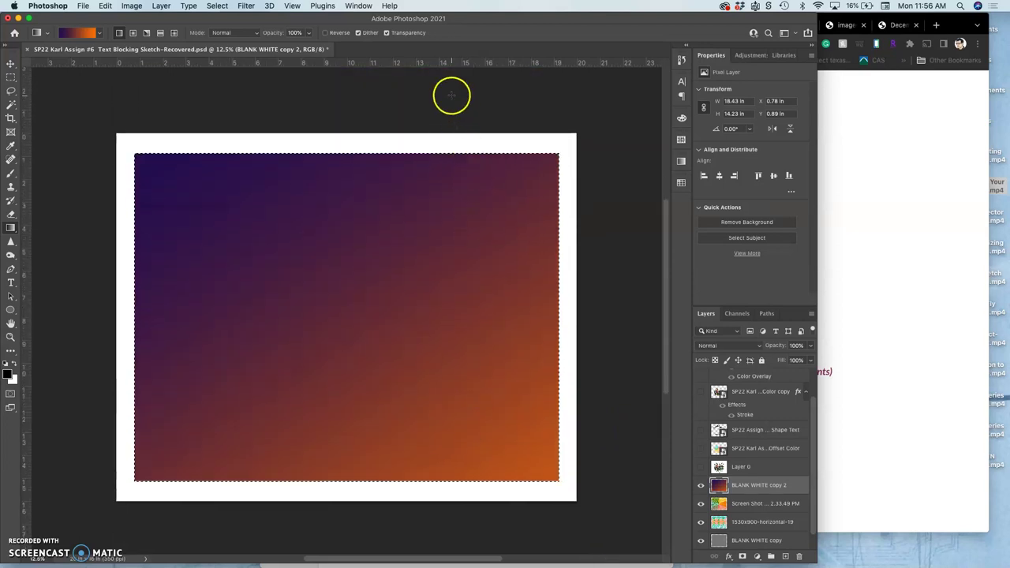
drag(427, 115, 334, 543)
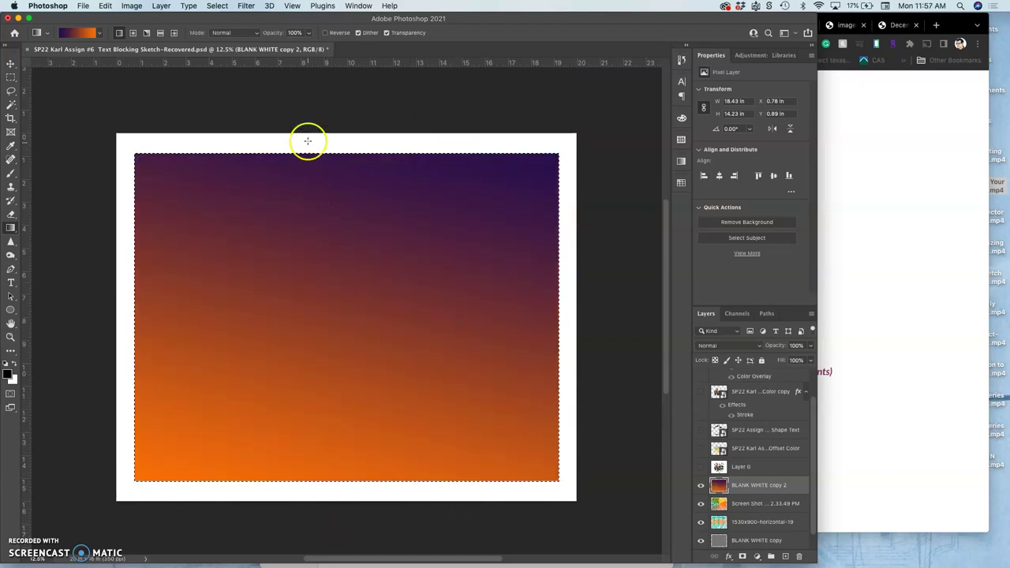
drag(303, 120, 337, 564)
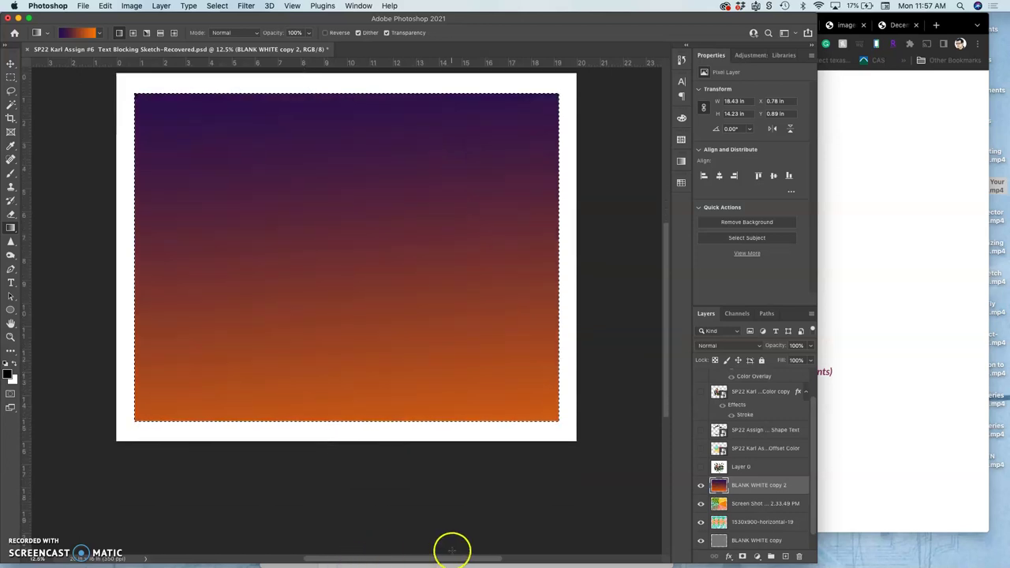
- Set the gradient layer to Dissolve at 47% opacity and zoom in to check the speckle
click(810, 347)
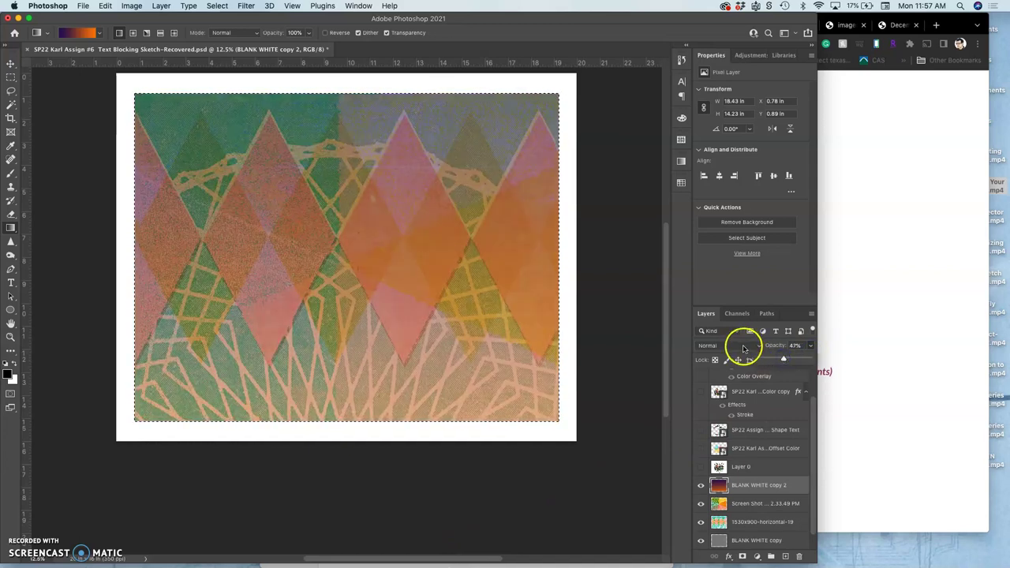
click(742, 345)
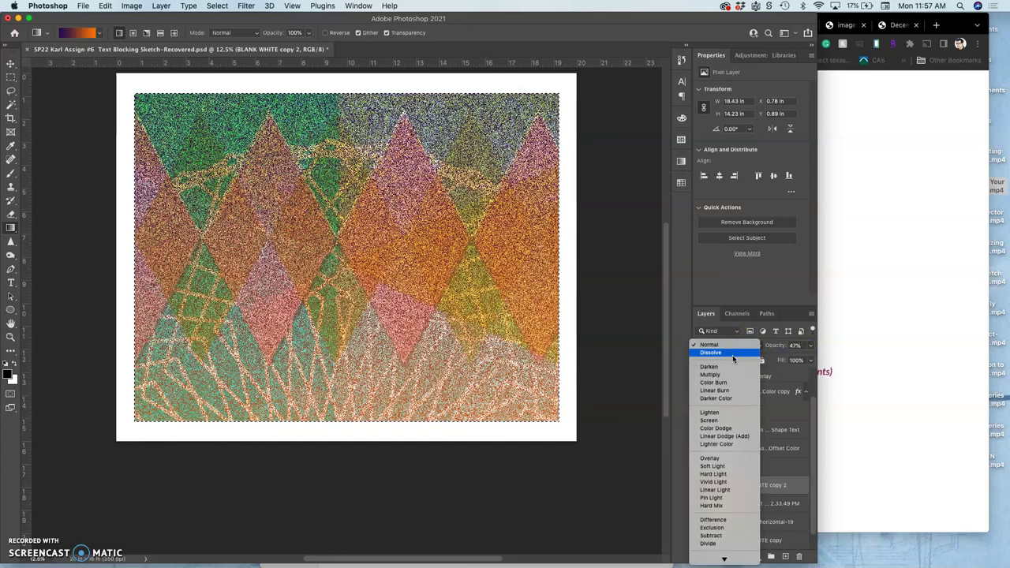
click(732, 355)
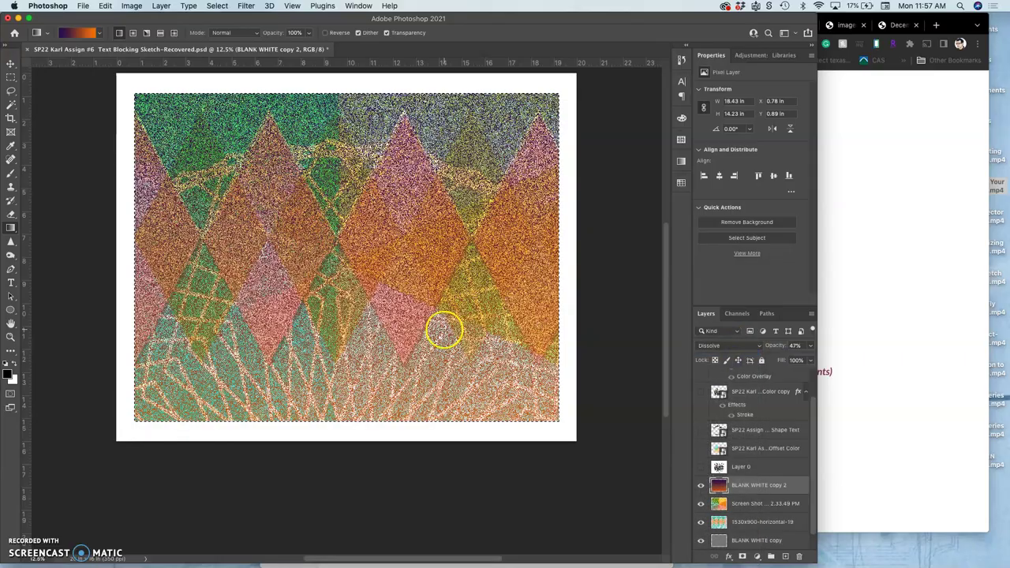
click(444, 332)
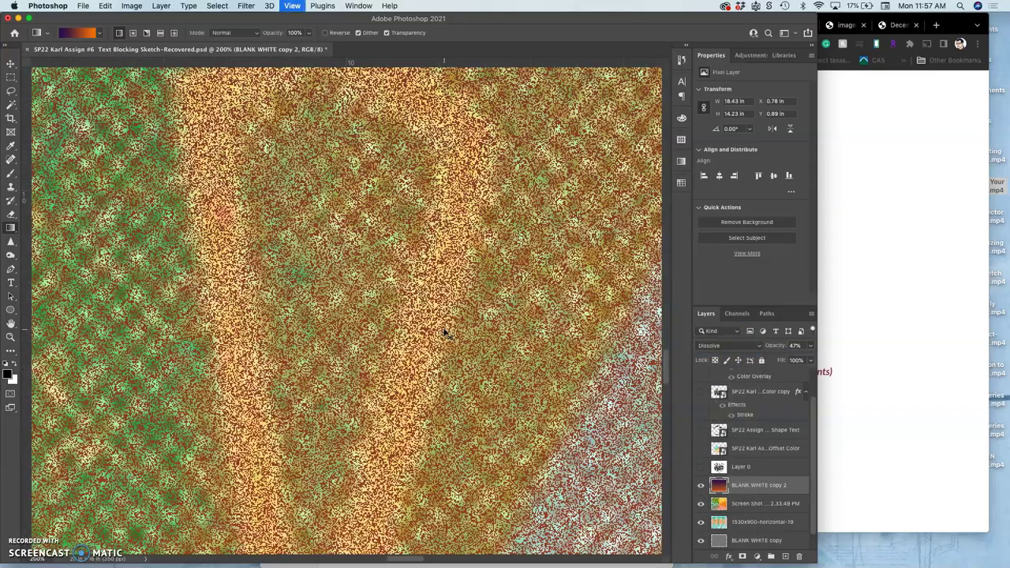
click(444, 332)
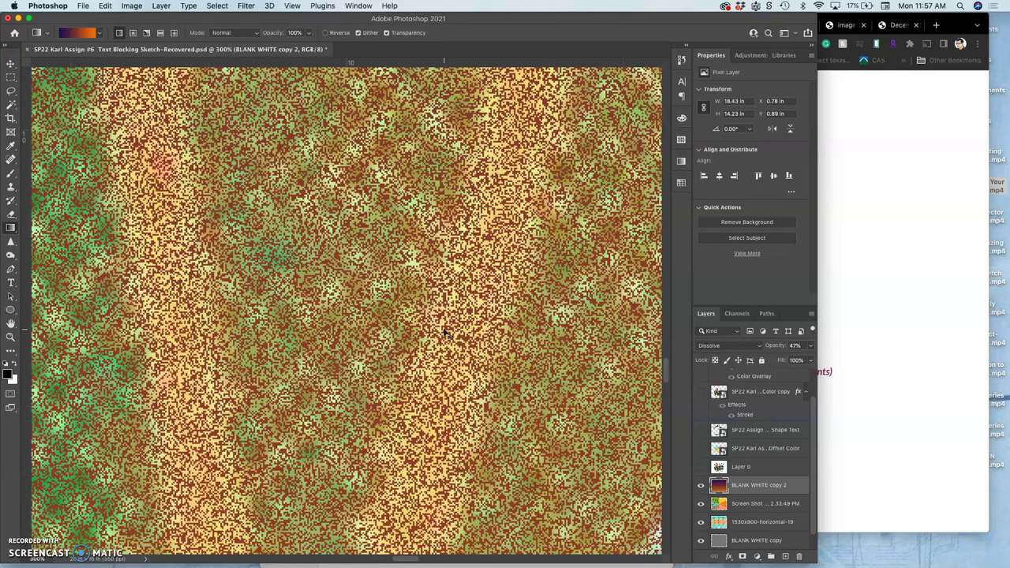
key(super+minus)
key(super+minus)
key(super+minus)
key(super+minus)
key(super+minus)
key(super+minus)
key(super+minus)
key(super+minus)
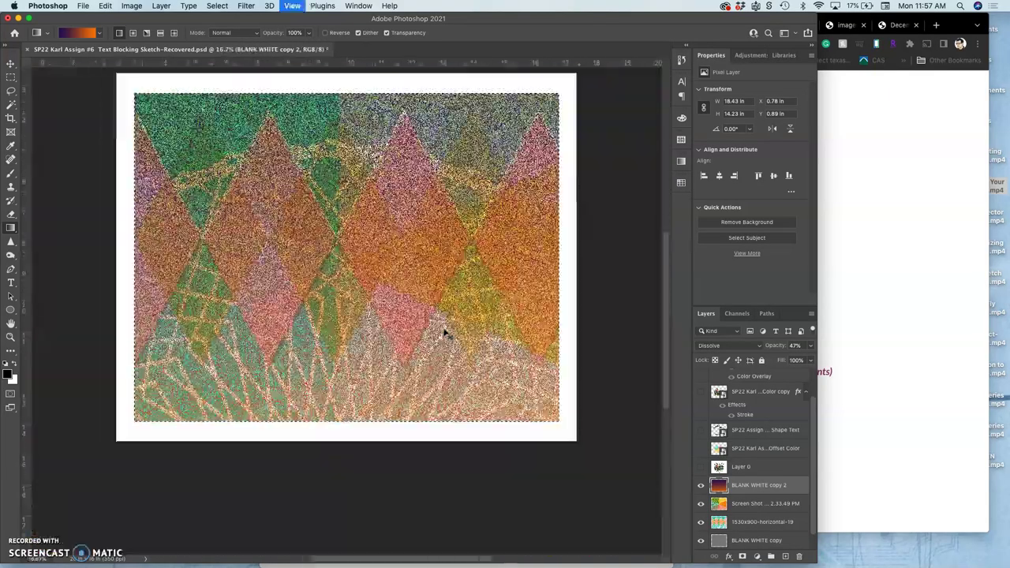
alt+click(522, 344)
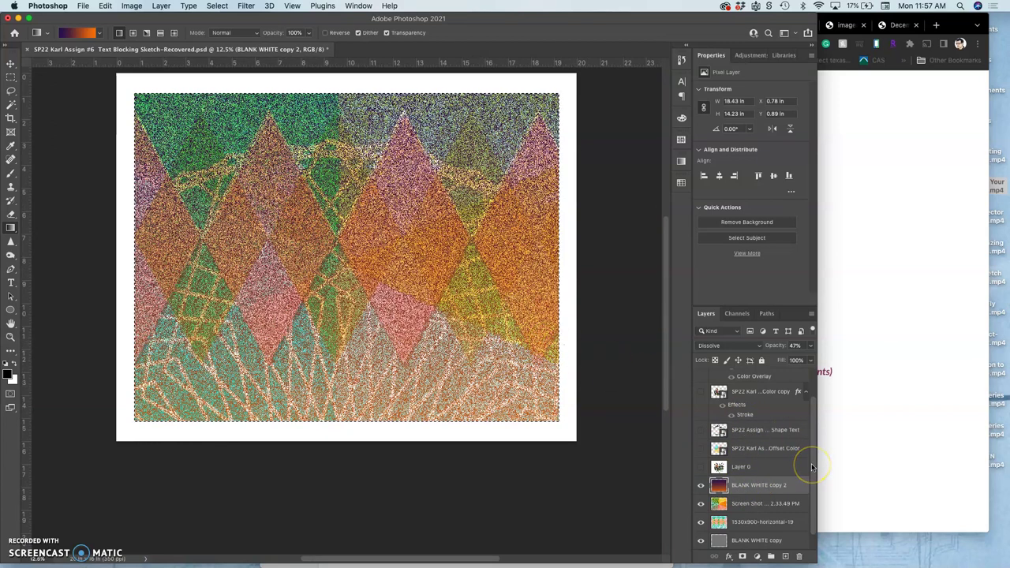
key(super+j)
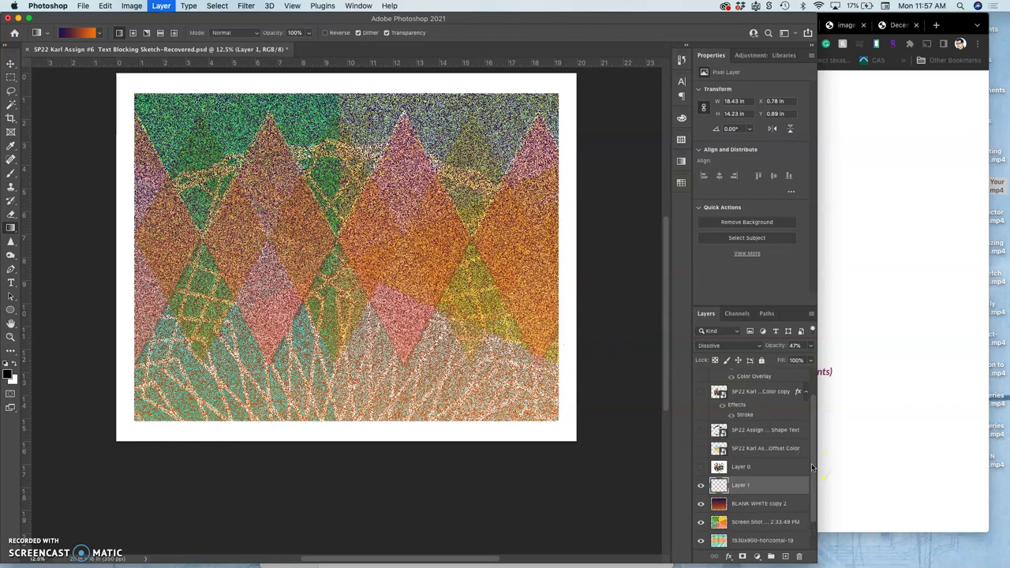
shift+click(764, 506)
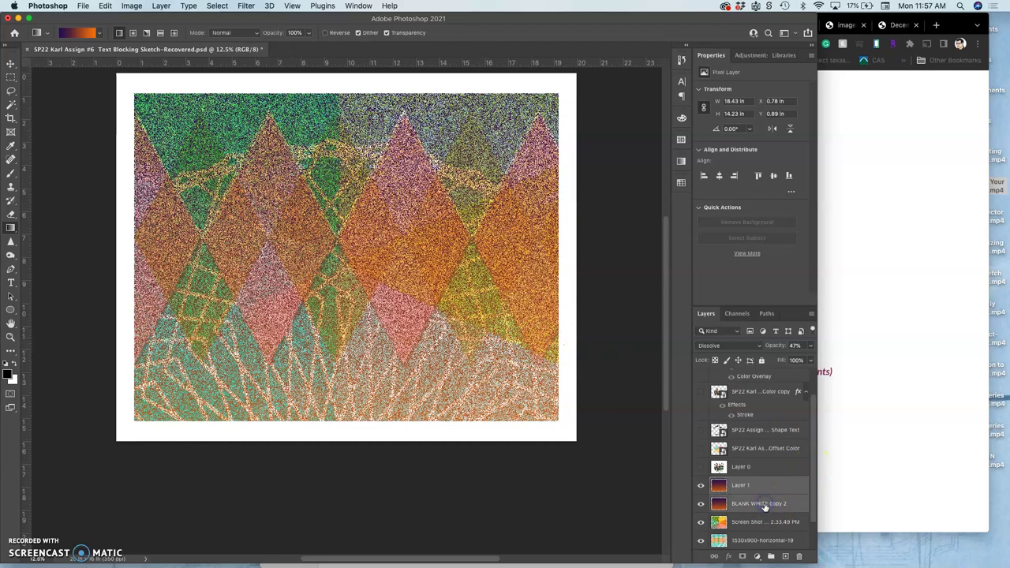
key(super+e)
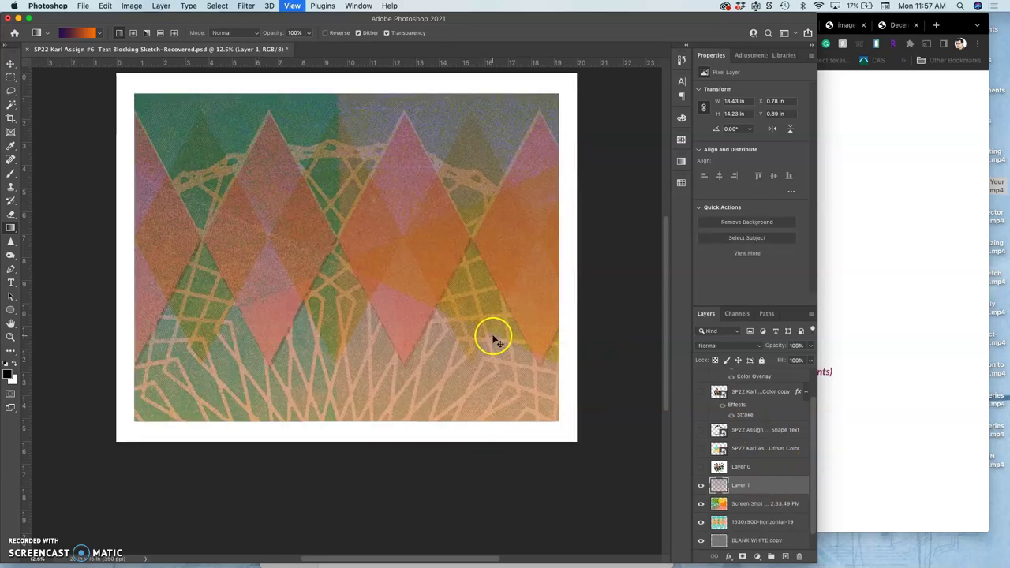
scroll(492, 337, up, 6)
scroll(493, 339, up, 2)
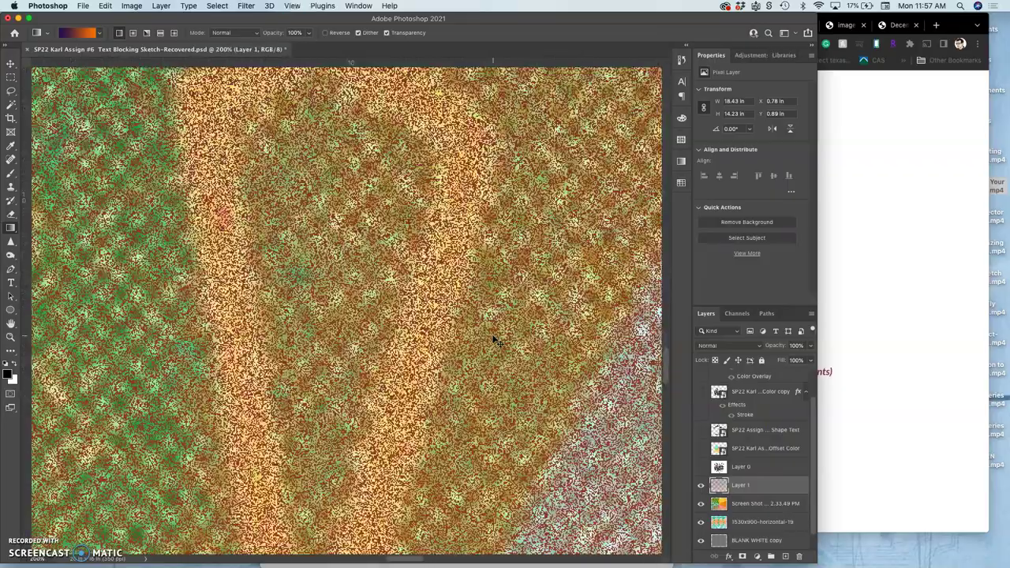
scroll(493, 339, down, 8)
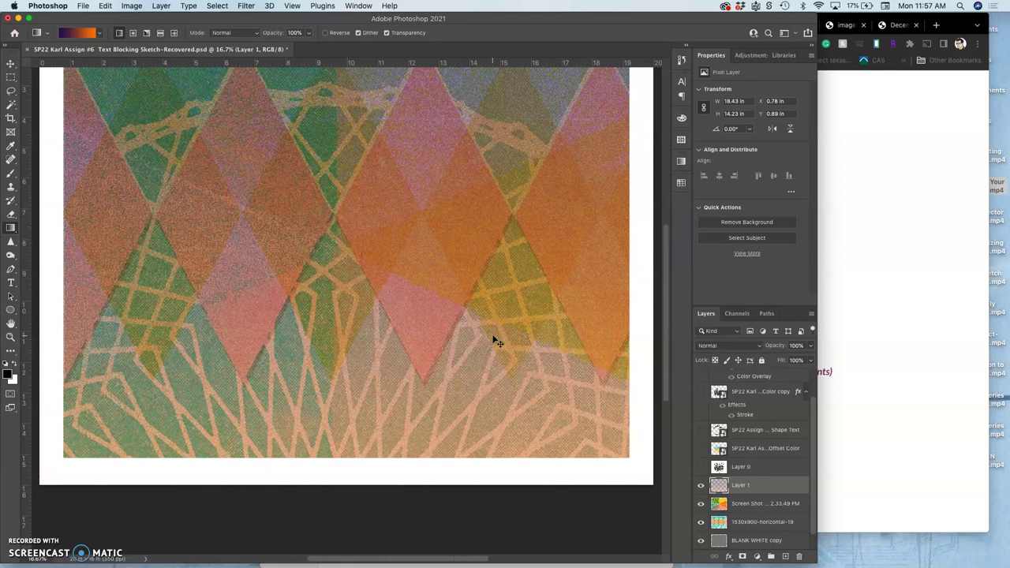
scroll(493, 339, down, 1)
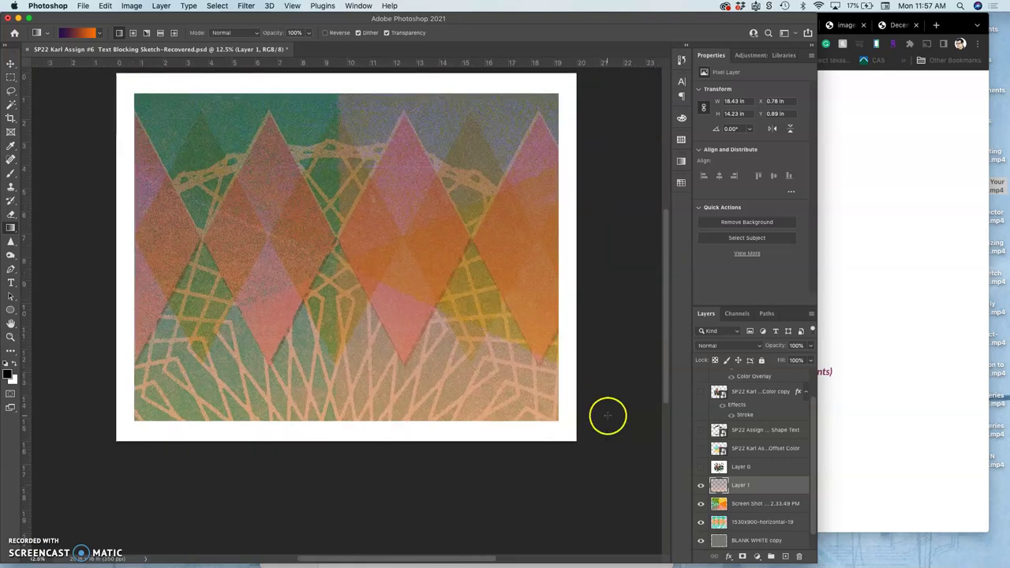
click(701, 485)
click(700, 486)
- Apply a Hue/Saturation adjustment to Layer 1 with Hue +57 and Lightness +39
click(130, 6)
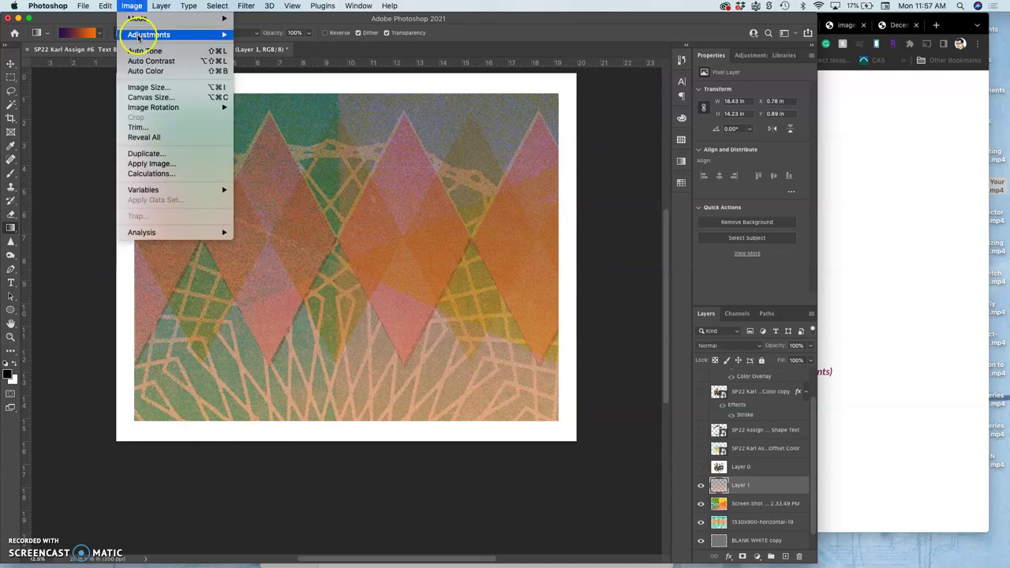
mouse_move(158, 34)
click(272, 93)
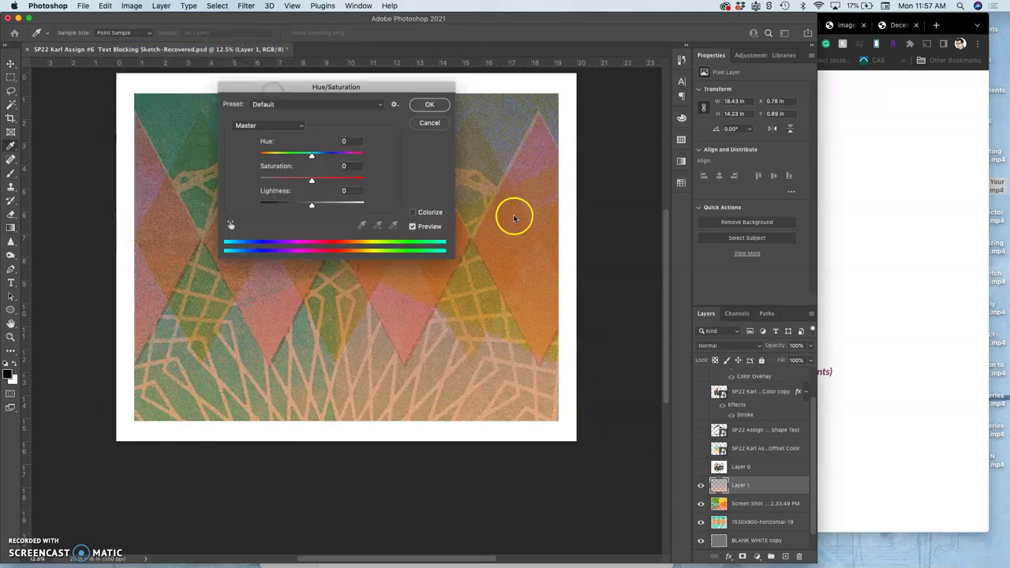
drag(415, 86, 786, 179)
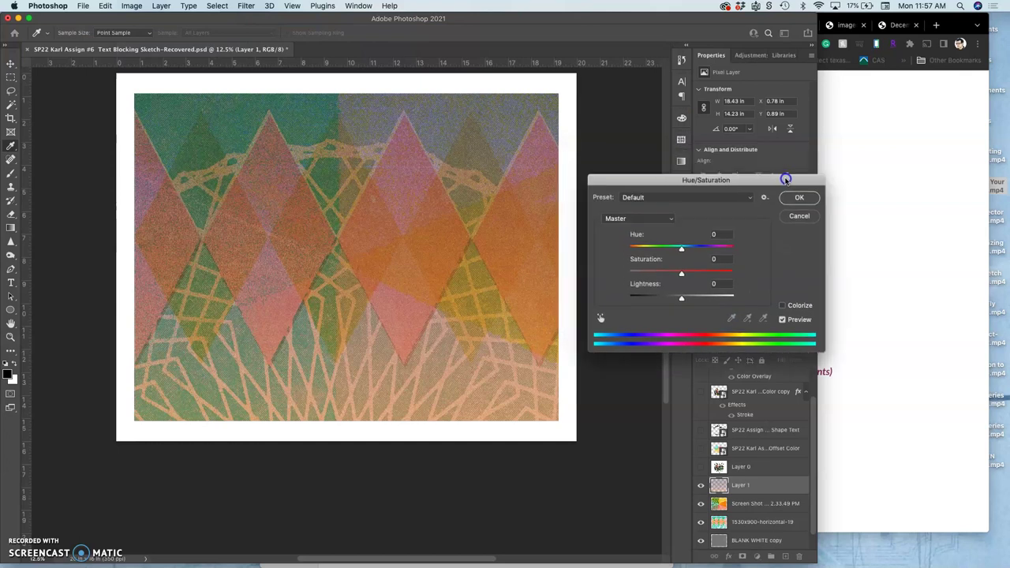
drag(683, 250, 709, 230)
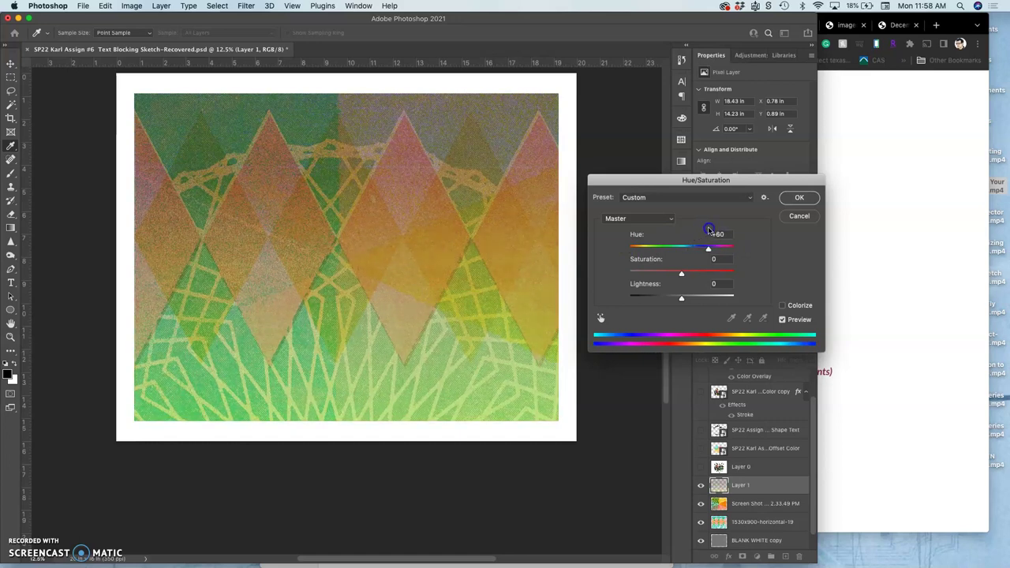
drag(681, 296, 703, 297)
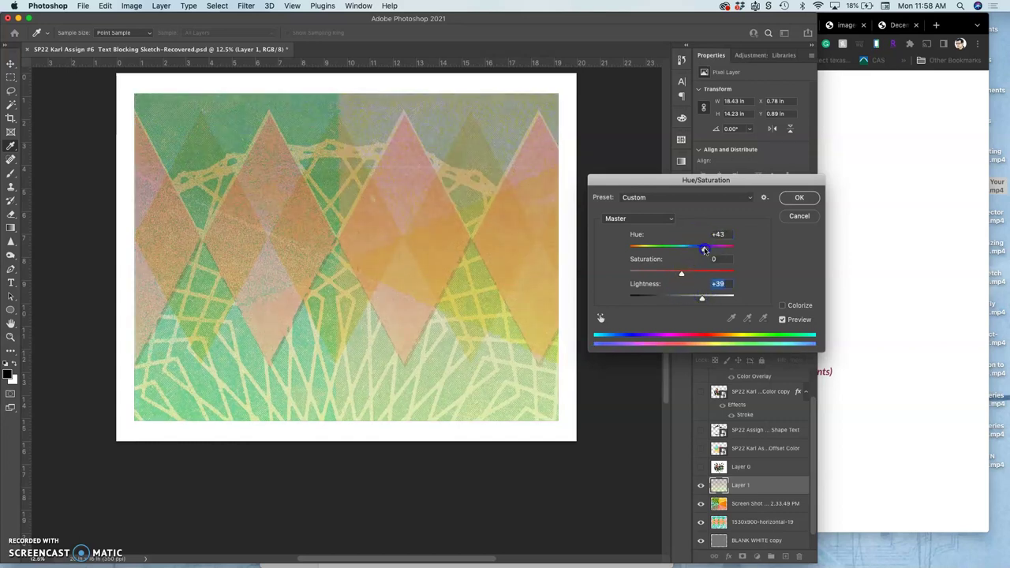
mouse_move(705, 250)
mouse_down()
mouse_move(715, 247)
mouse_move(686, 249)
mouse_move(707, 241)
mouse_up()
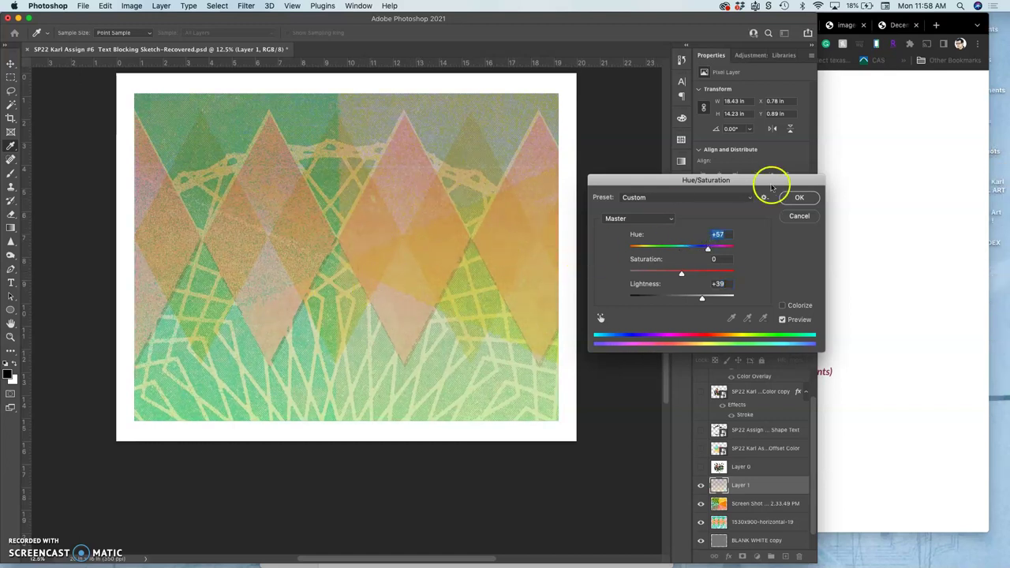
click(797, 198)
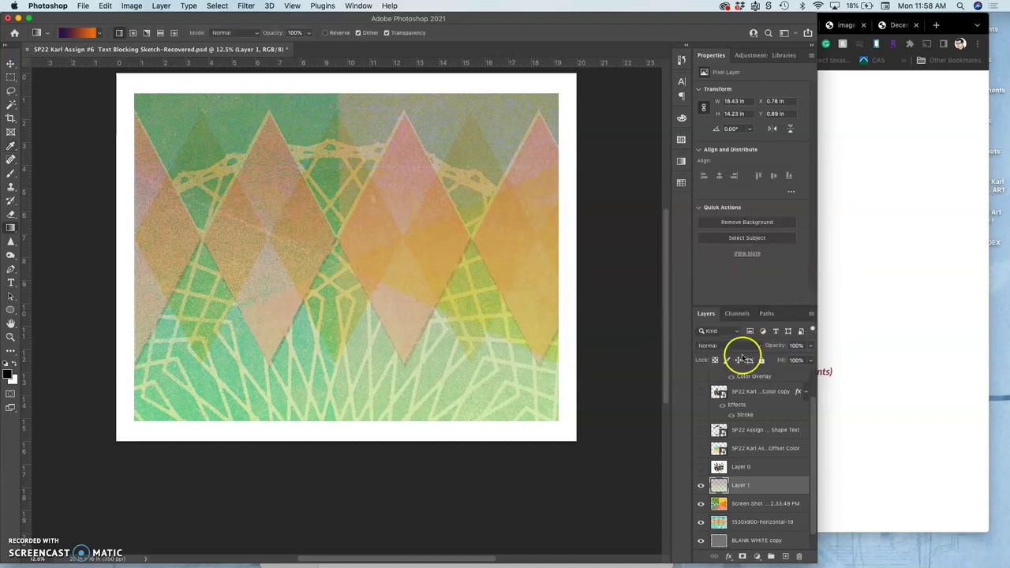
- Select the Pin Light Screen Shot layer and bring its opacity up to 64%
click(701, 503)
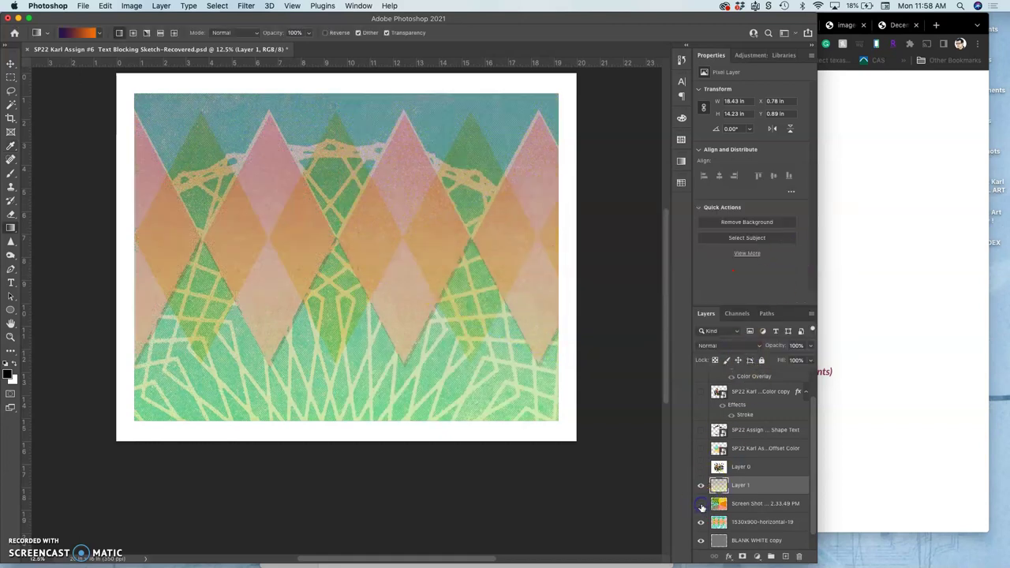
click(700, 503)
click(741, 503)
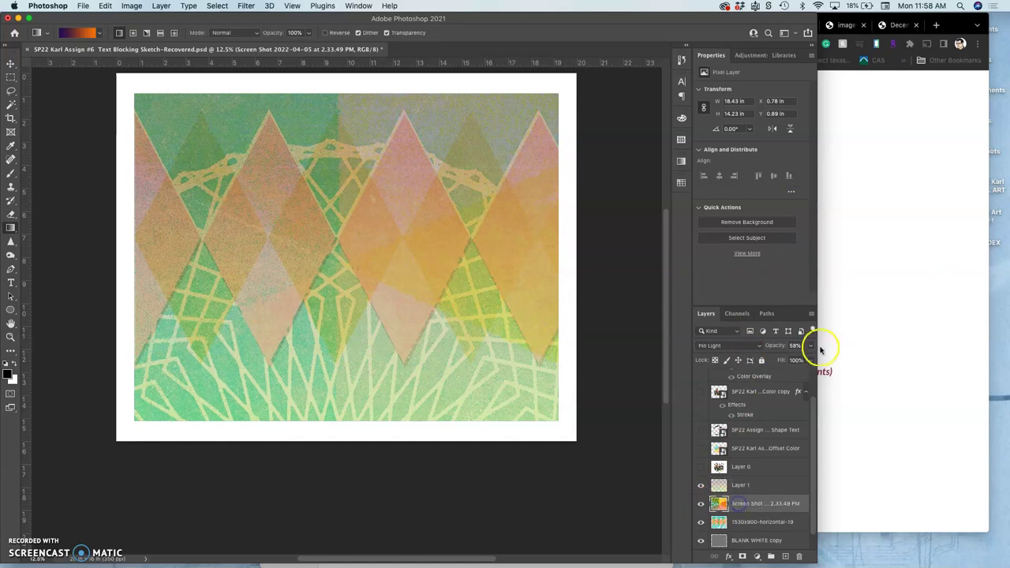
click(810, 346)
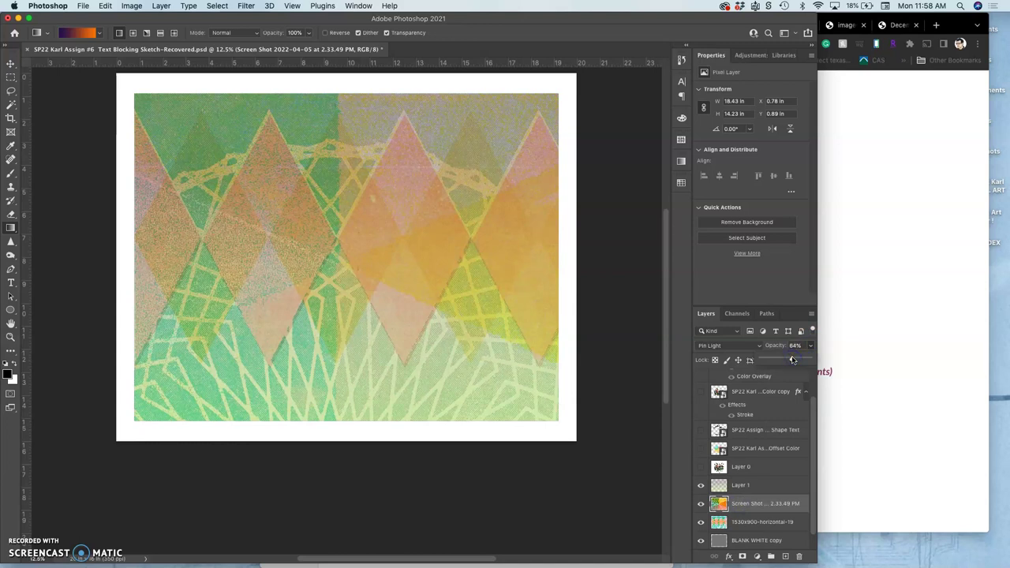
- Make the Offset Color splash visible, keeping Layer 0 hidden, and select its layer
click(700, 467)
click(701, 469)
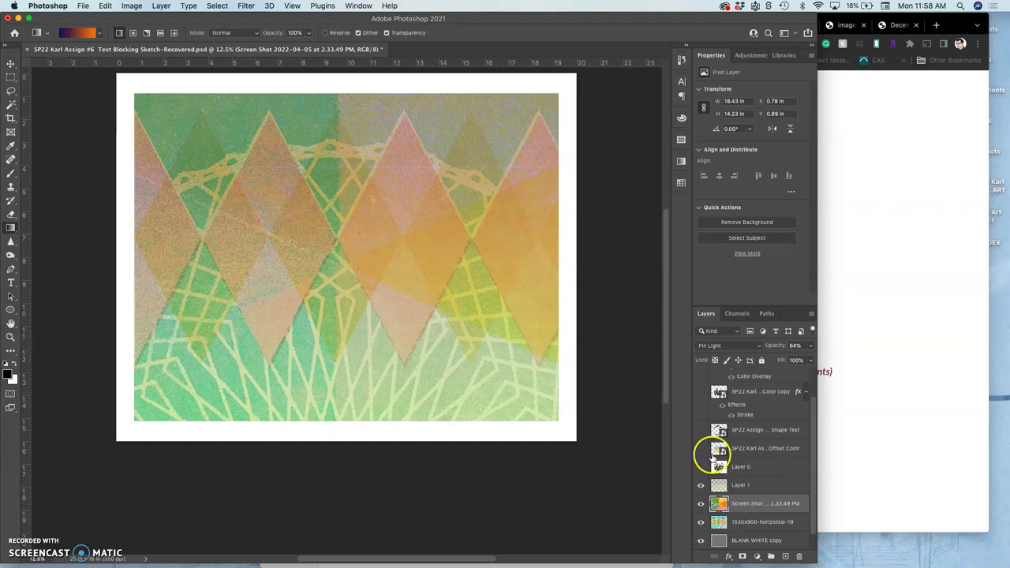
click(700, 450)
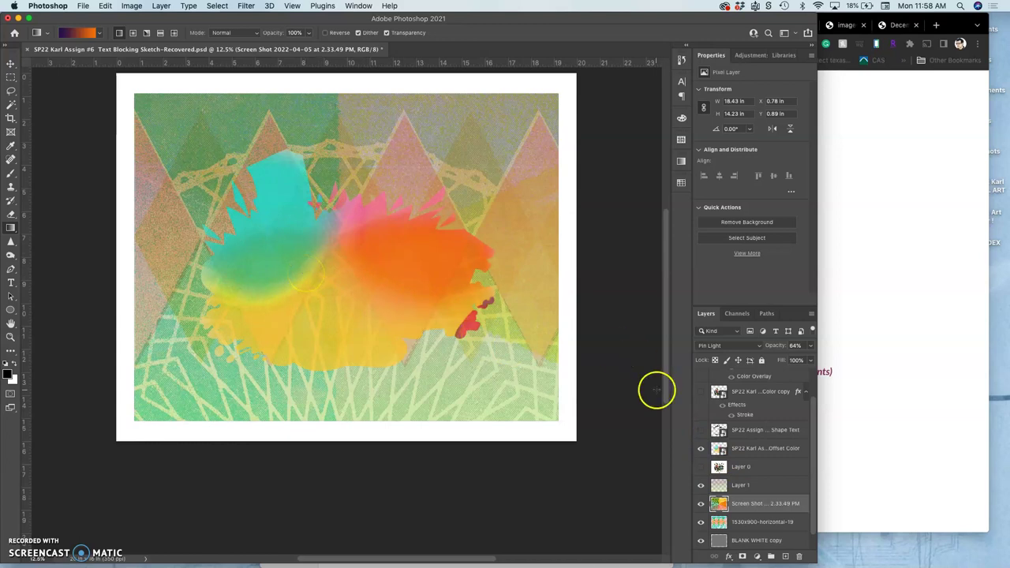
double_click(749, 450)
click(743, 458)
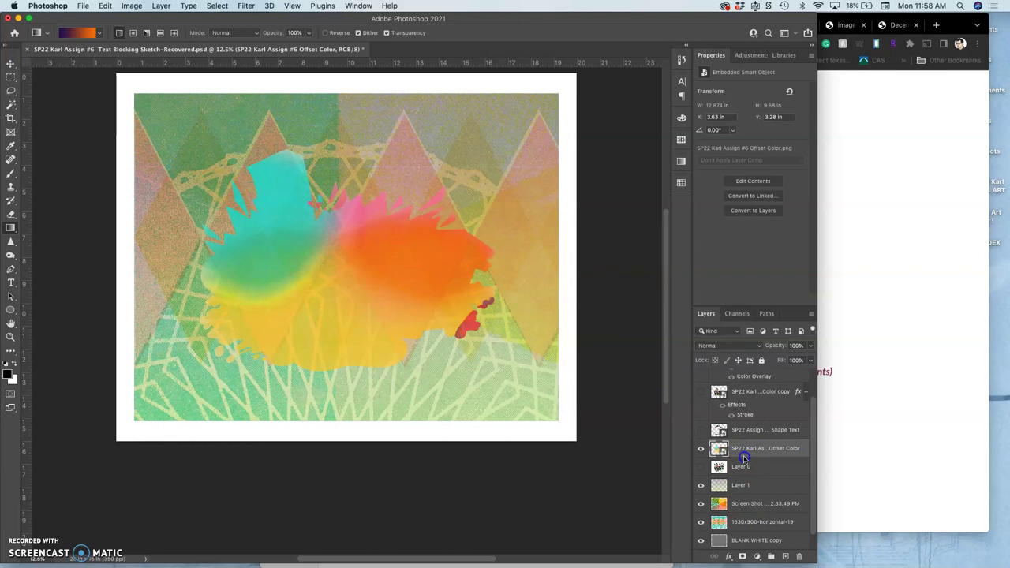
- Add an Outer Glow to Offset Color: size 103 px, noise 100%, spread 20%, opacity 57%
double_click(743, 458)
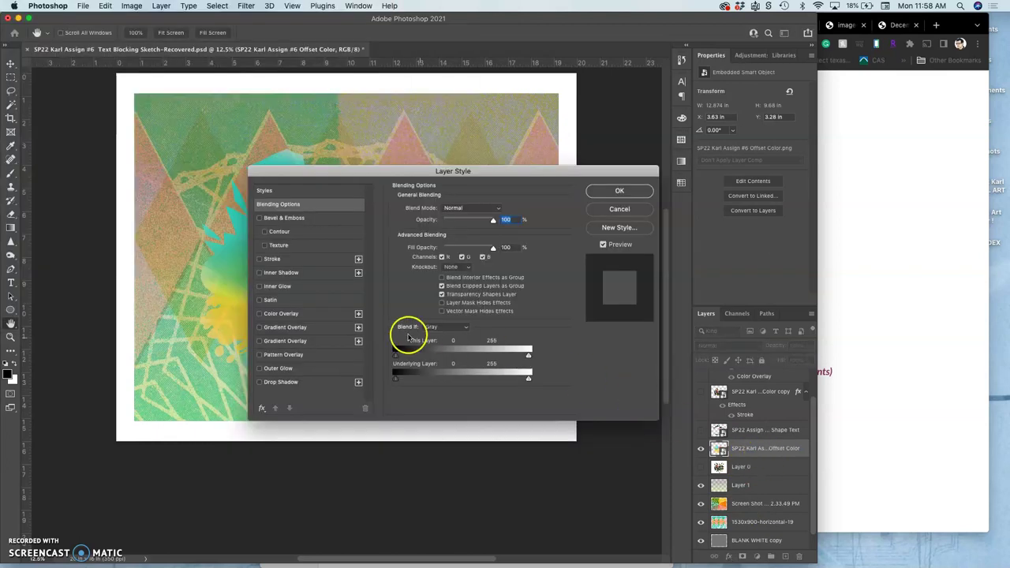
click(260, 369)
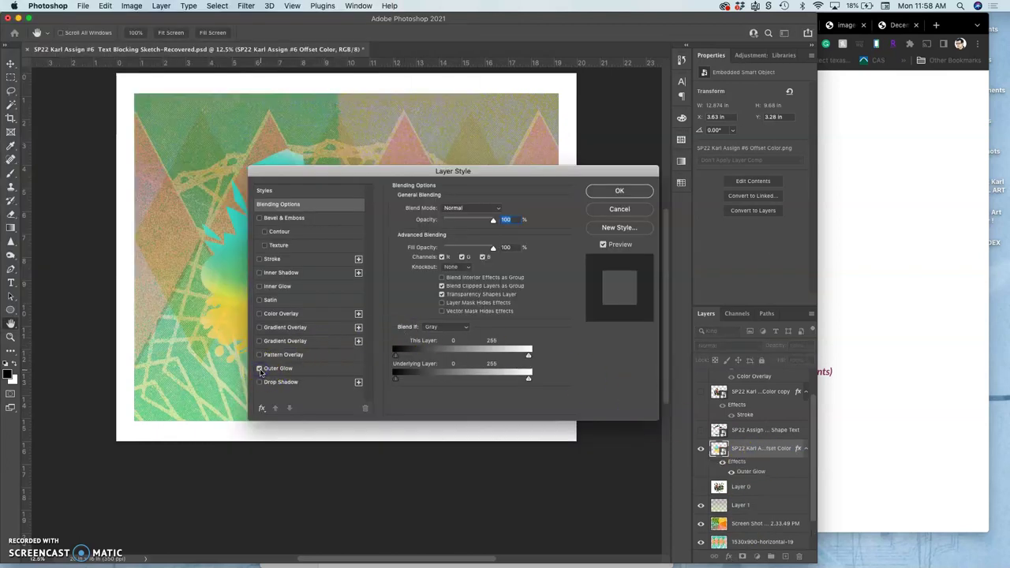
click(284, 370)
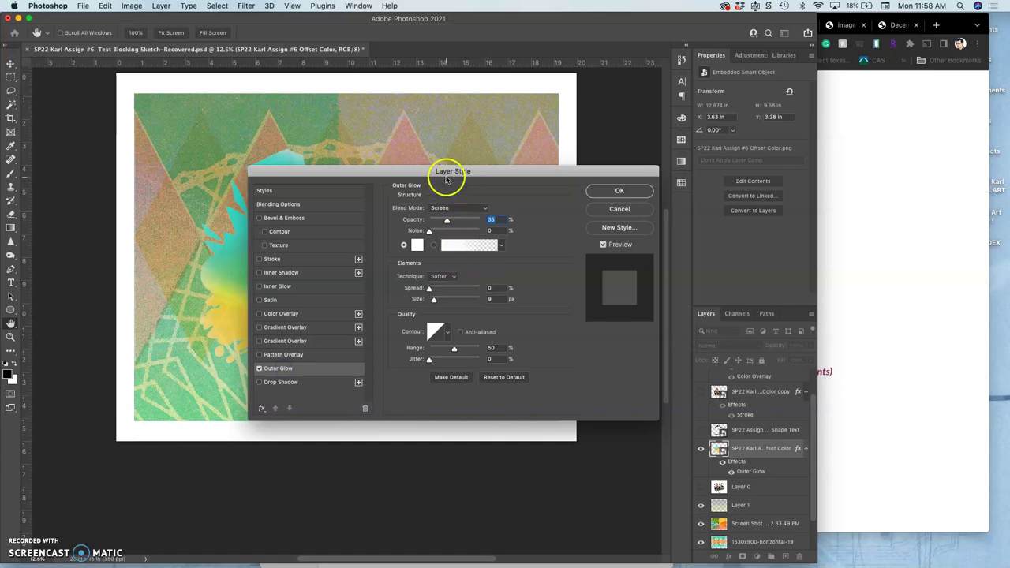
drag(433, 299, 452, 302)
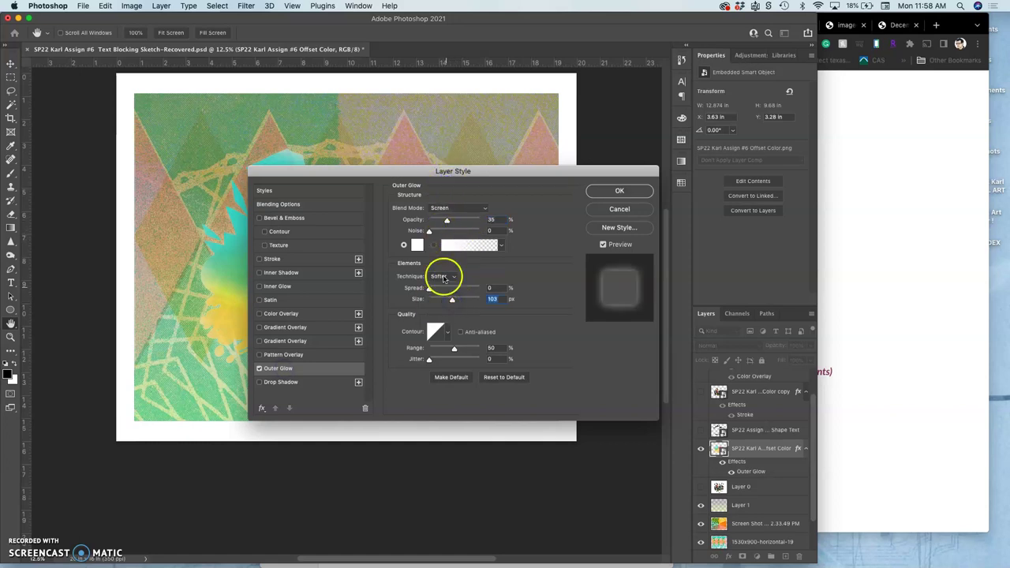
drag(429, 230, 431, 232)
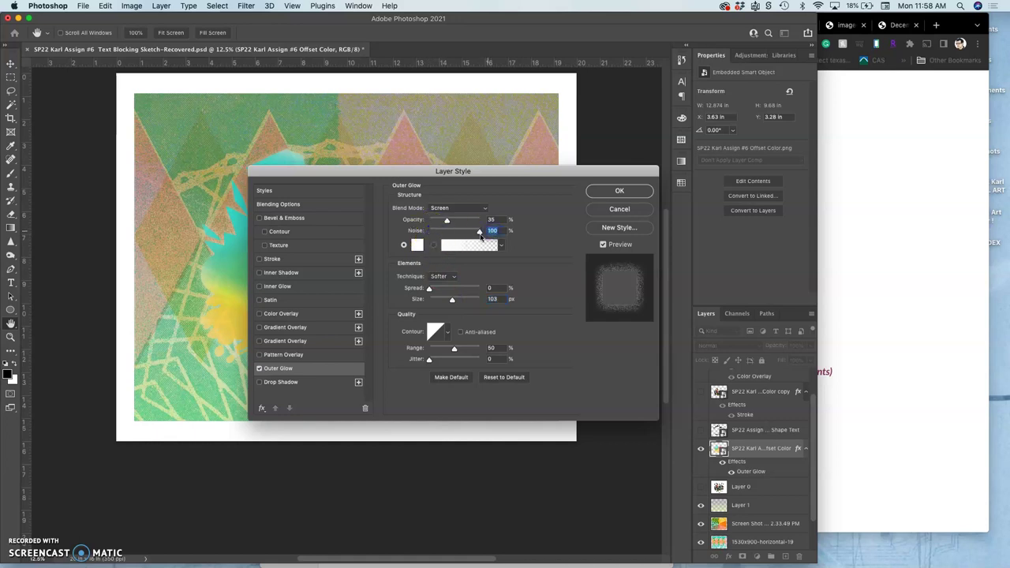
click(430, 288)
mouse_move(447, 220)
mouse_down()
mouse_move(461, 219)
mouse_move(444, 223)
mouse_move(453, 222)
mouse_up()
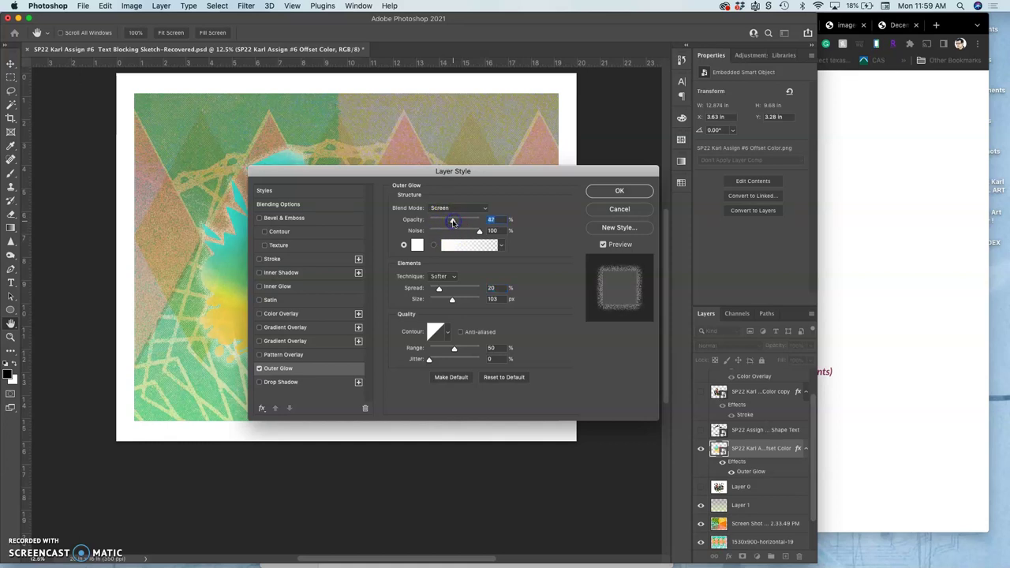
- Apply the outer glow and look over the result on the poster
click(619, 191)
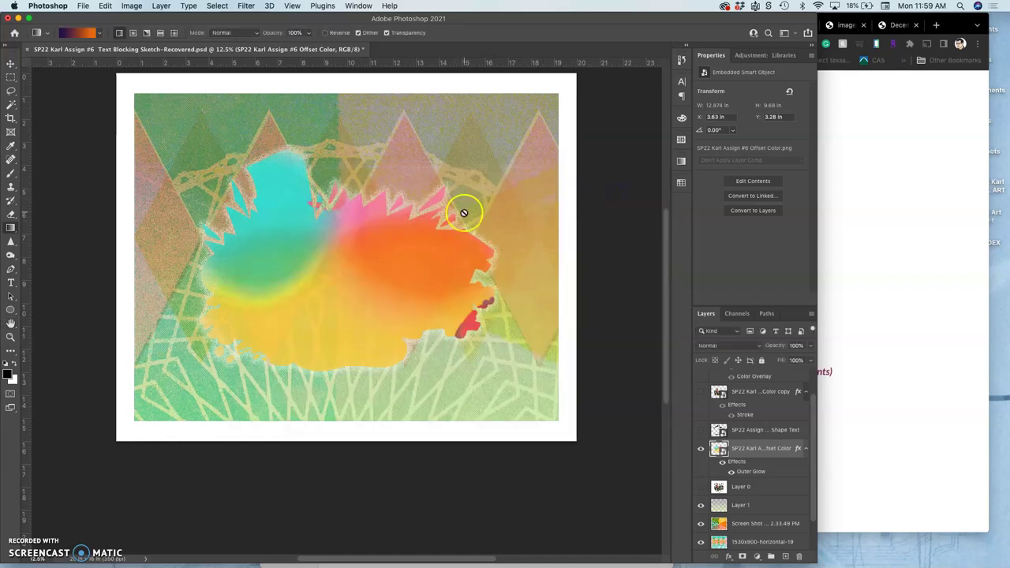
scroll(464, 213, up, 5)
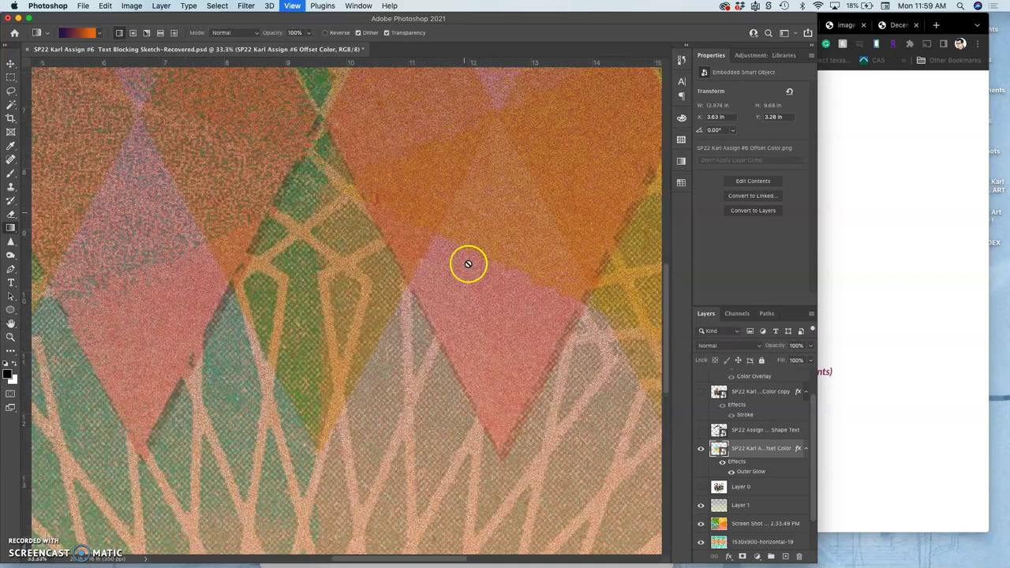
scroll(466, 305, down, 2)
scroll(466, 305, up, 6)
scroll(466, 305, left, 5)
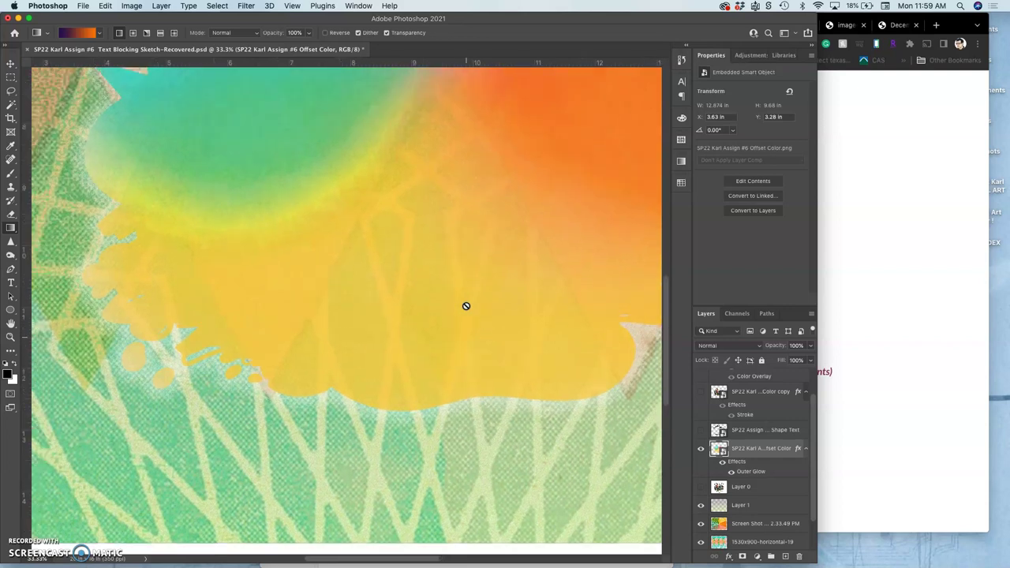
scroll(466, 305, up, 3)
scroll(465, 306, right, 1)
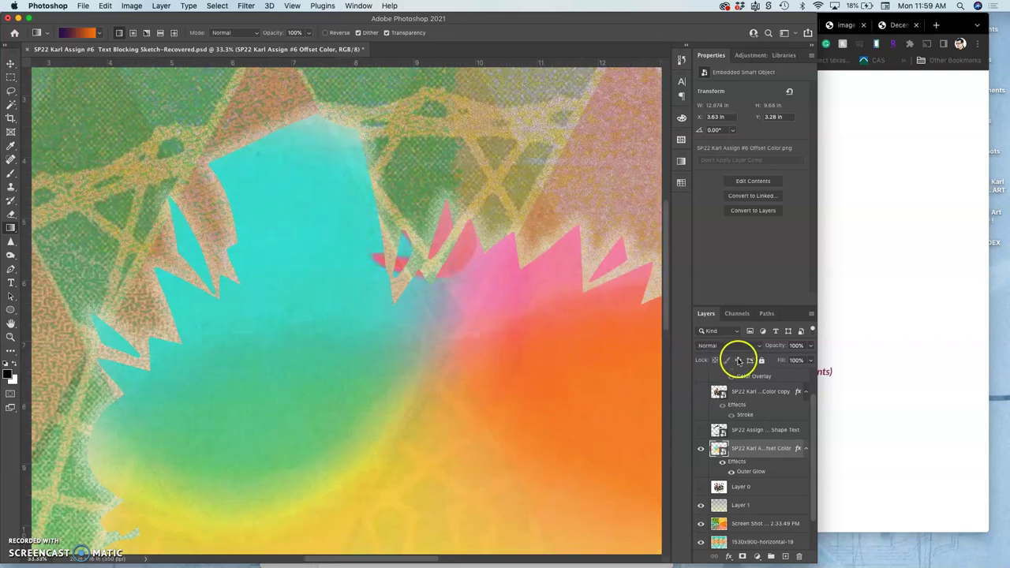
- Set the Offset Color layer to Dissolve at 72% opacity and reselect its Outer Glow effect
click(729, 347)
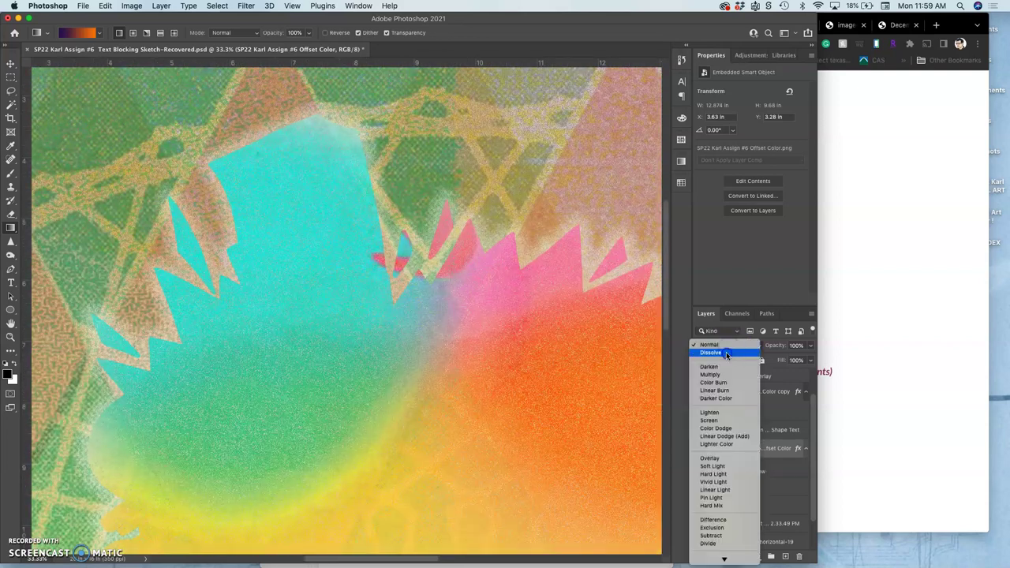
click(727, 354)
click(810, 347)
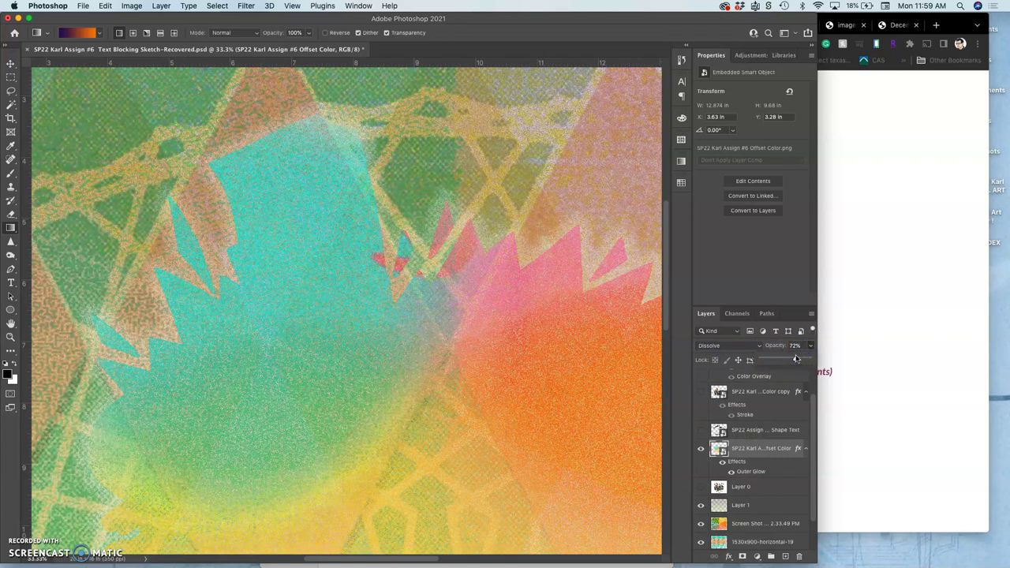
drag(552, 328, 508, 306)
click(745, 474)
- Raise the outer glow's opacity, then zoom out to see the whole poster
double_click(745, 473)
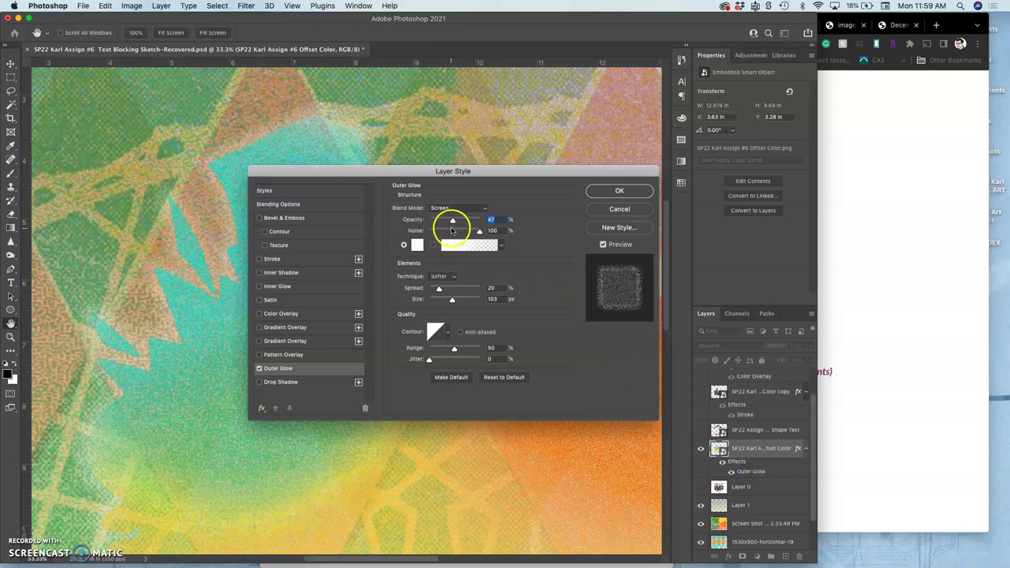
drag(455, 223, 496, 222)
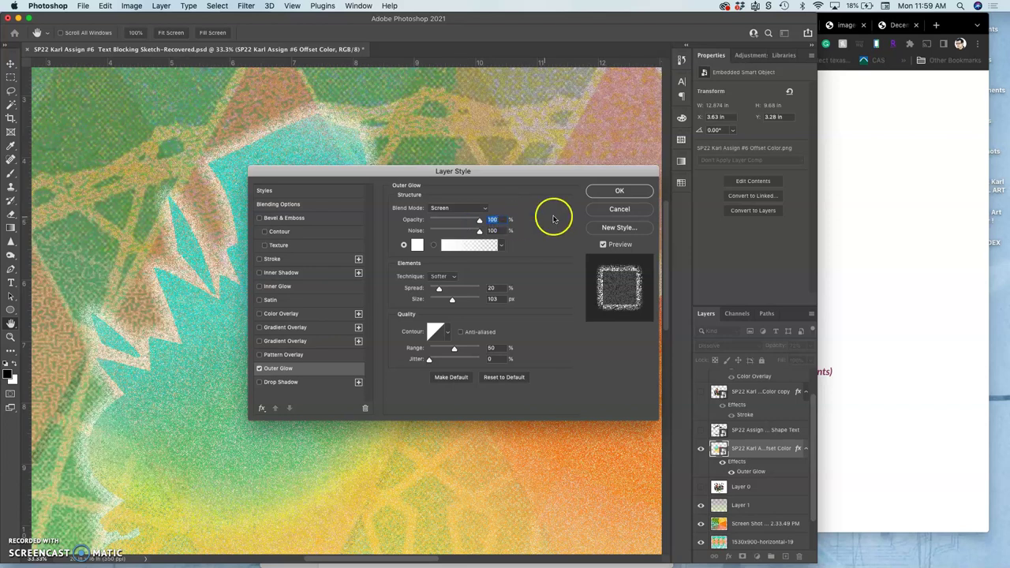
click(601, 193)
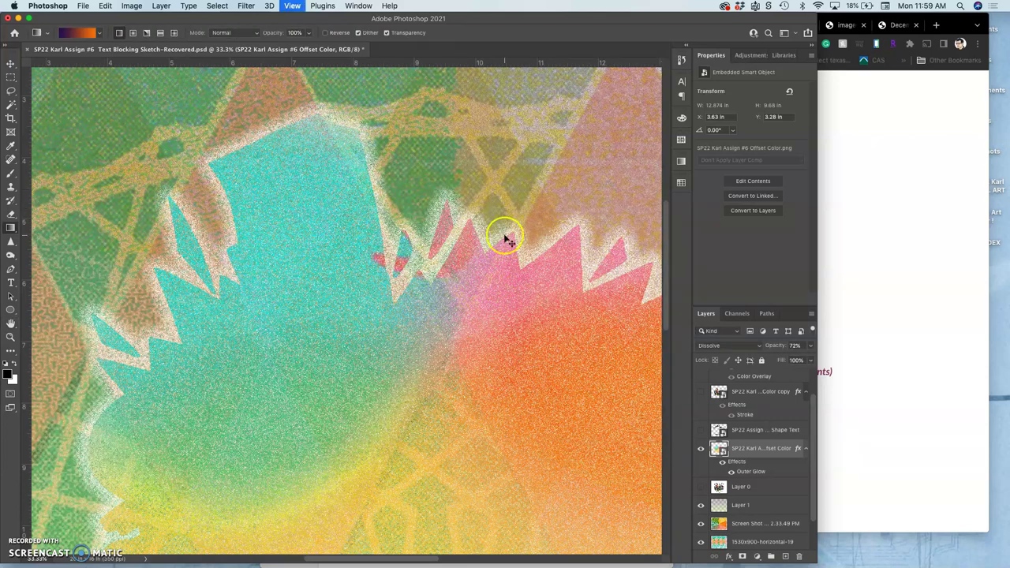
key(super+minus)
key(super+minus)
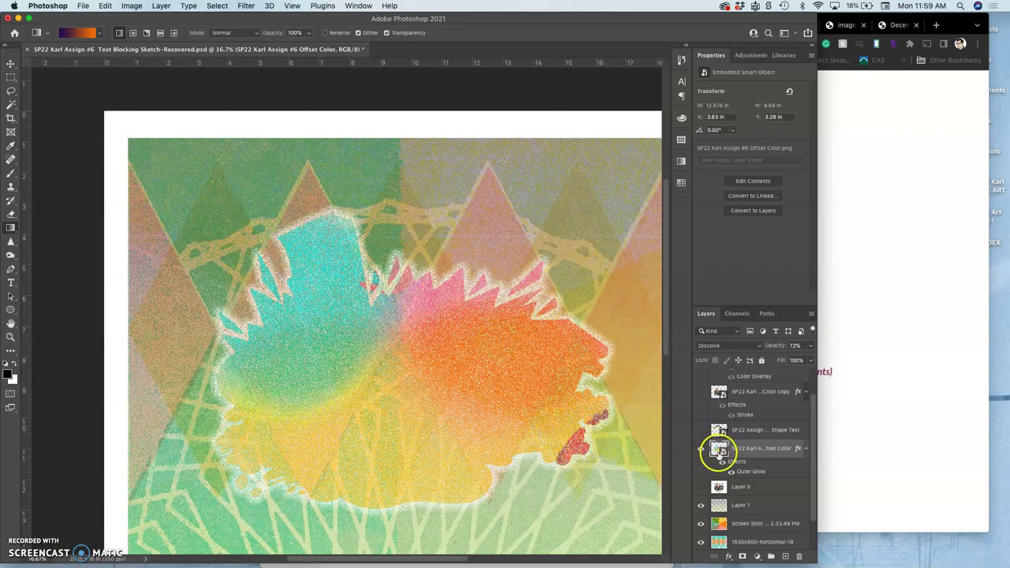
- Toggle the outer glow, the title text and the layer effects off and on to compare
click(731, 472)
click(731, 472)
click(700, 430)
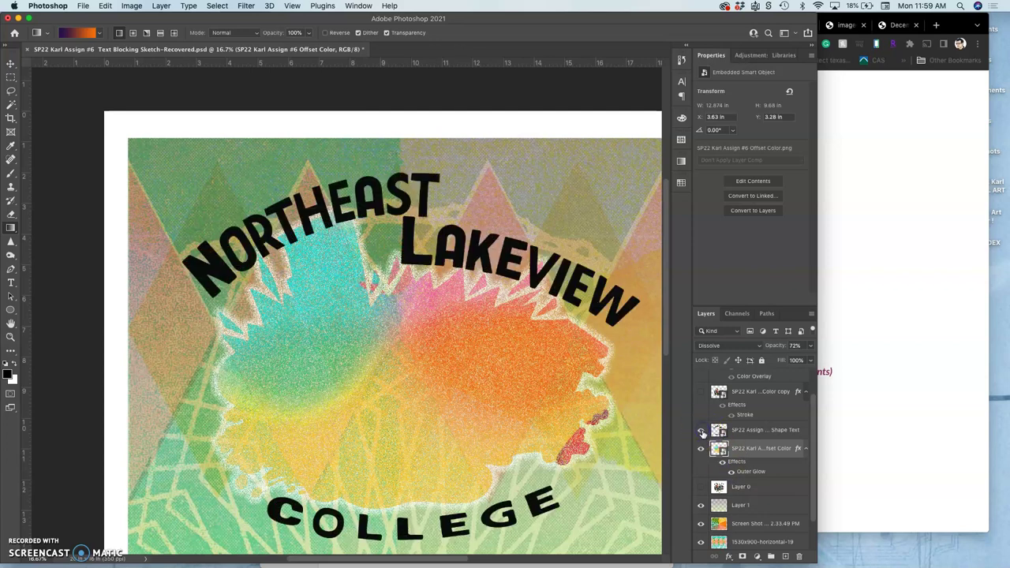
click(700, 430)
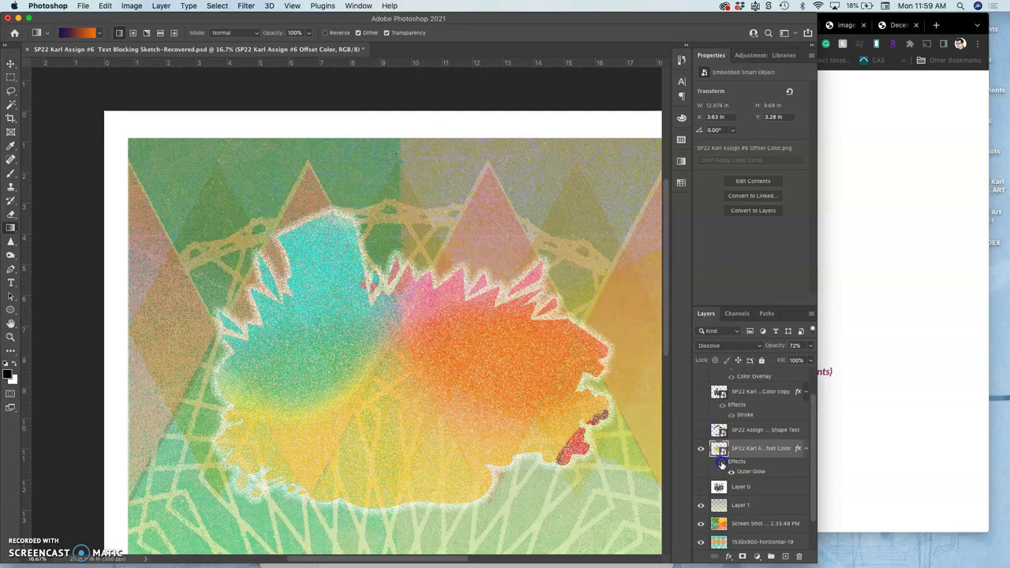
click(721, 461)
click(721, 463)
- Set the outer glow opacity to 54% and bring the Chrome window forward
double_click(743, 472)
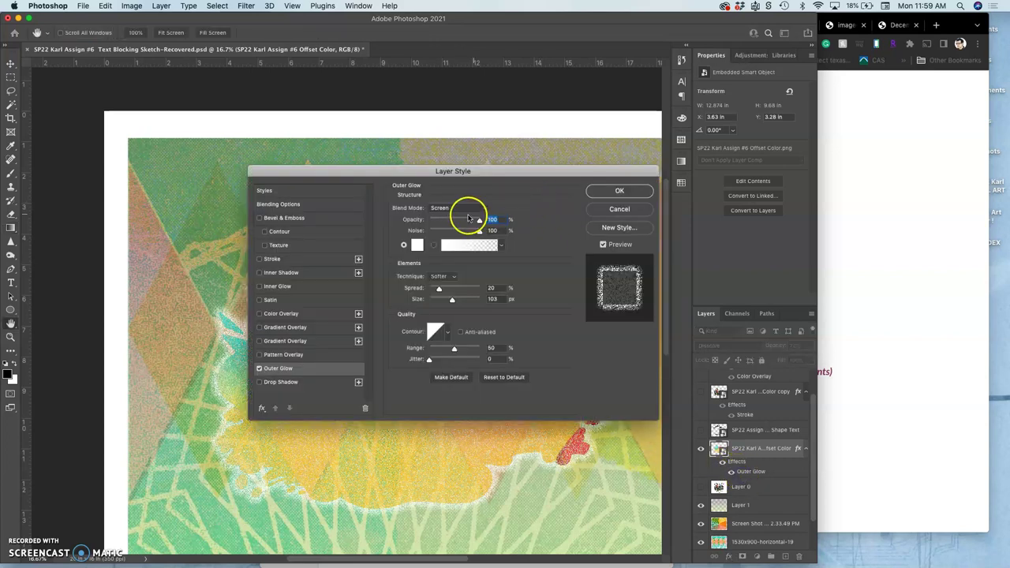
drag(462, 219, 456, 222)
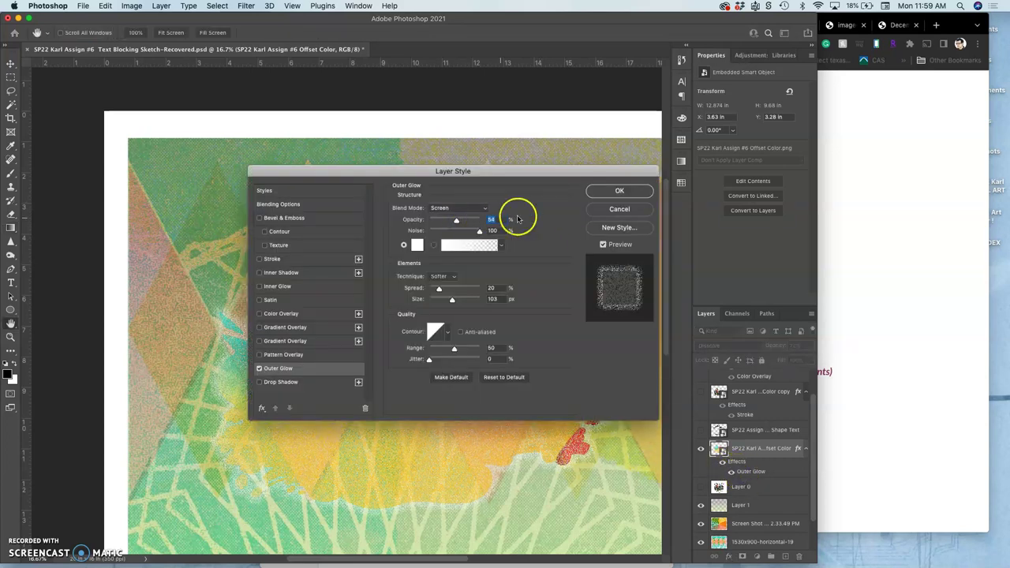
click(620, 190)
click(846, 230)
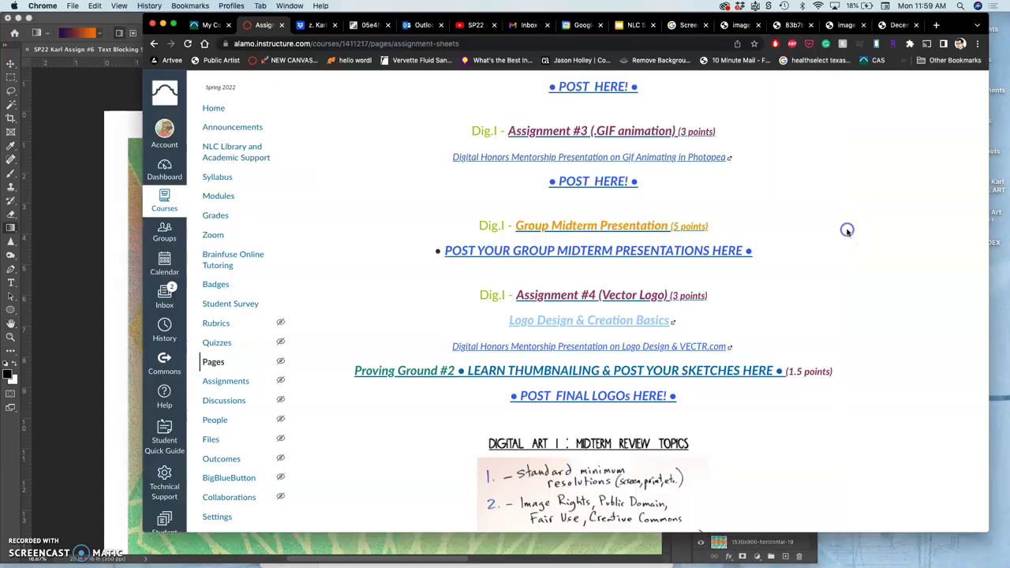
- Zoom in and scroll around the Acid Widow screenprint poster, then move on to the Pixies poster tab
click(690, 29)
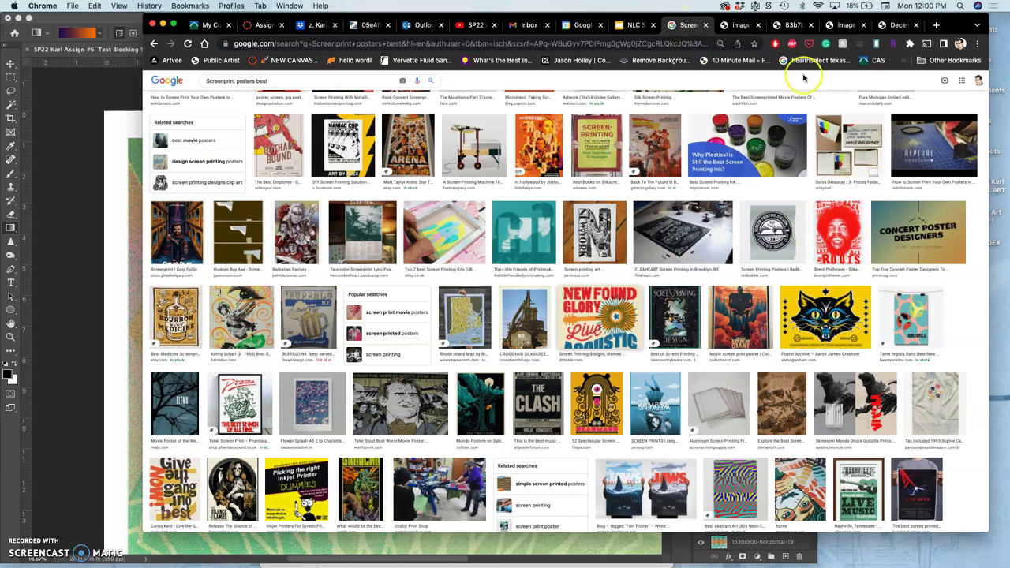
click(744, 27)
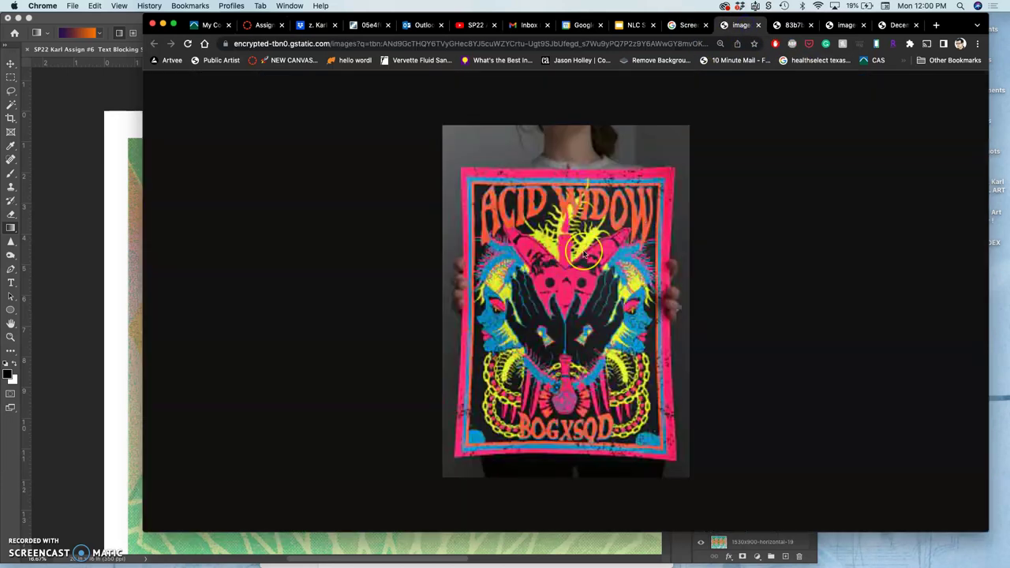
key(super+equal)
key(super+equal)
scroll(487, 365, down, 5)
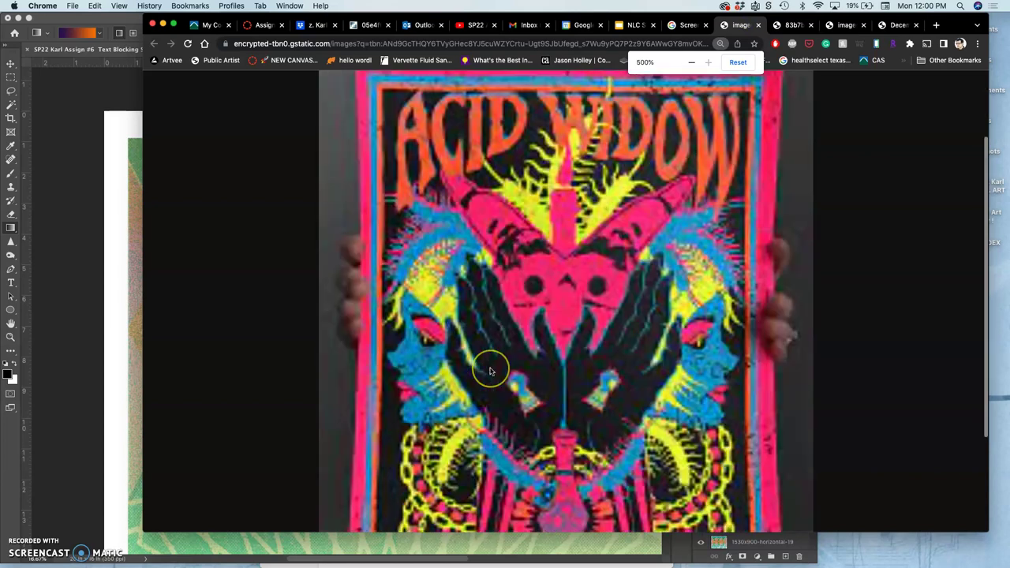
scroll(490, 371, up, 3)
scroll(489, 371, up, 3)
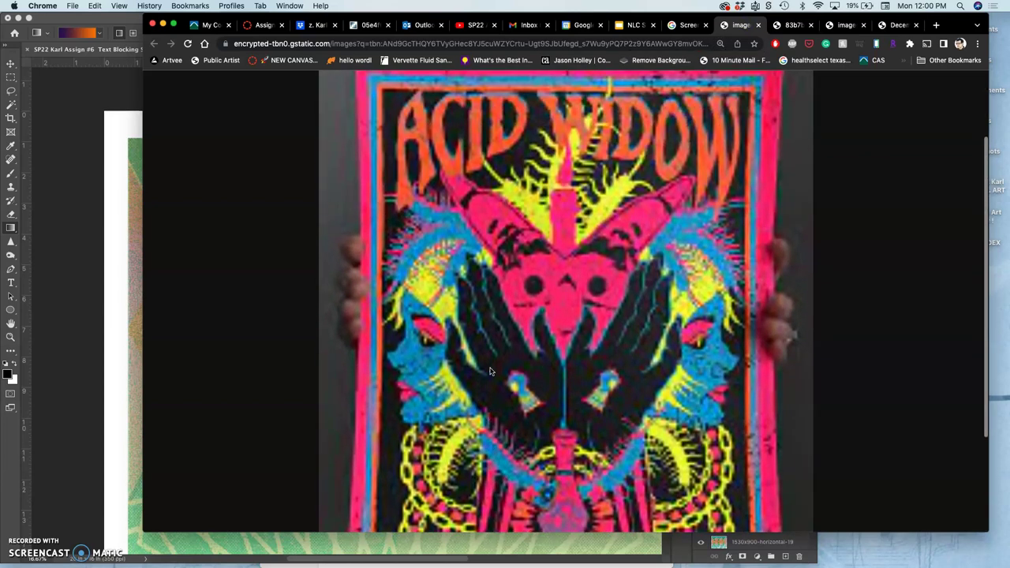
scroll(489, 371, down, 1)
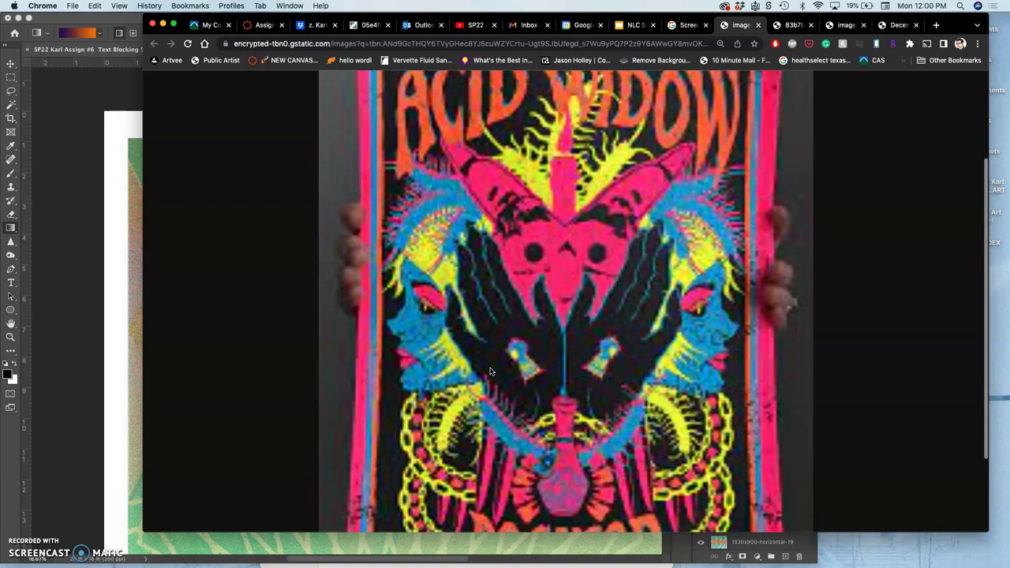
drag(532, 372, 538, 349)
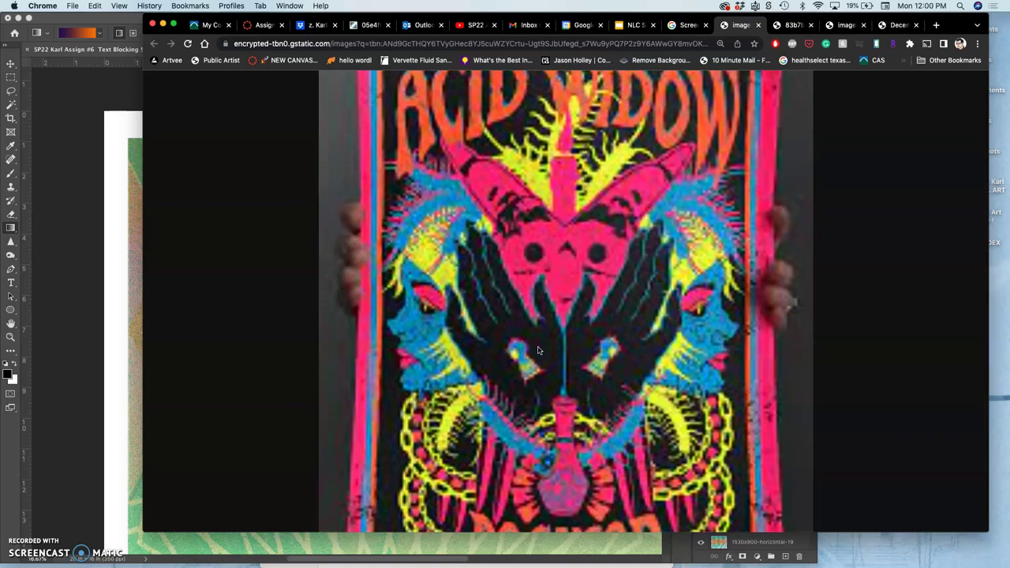
drag(538, 349, 538, 350)
click(799, 29)
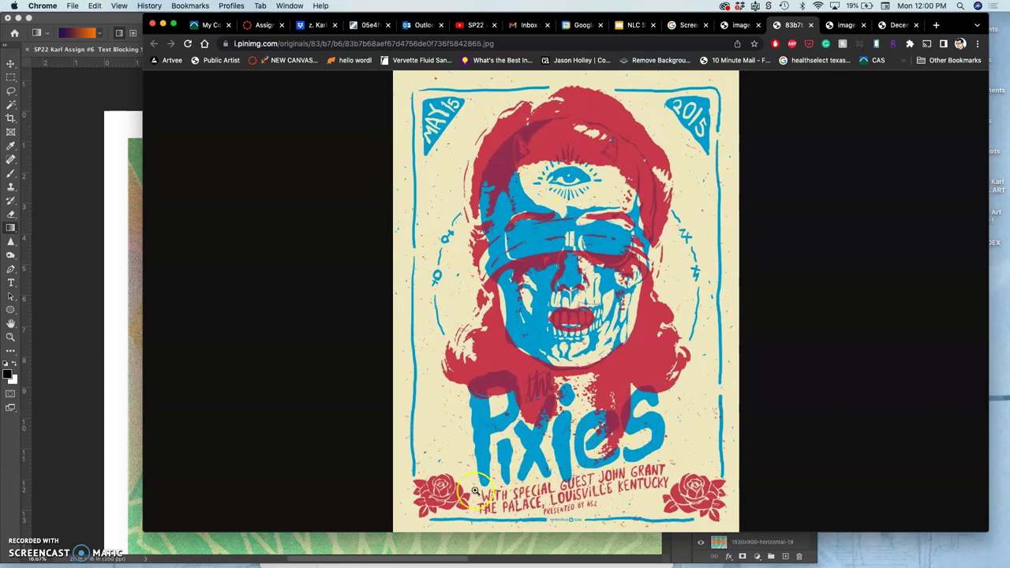
- Glance at the Batman poster, enlarge and zoom into the Decemberists festival poster, then return to Photoshop
click(846, 26)
scroll(737, 214, down, 5)
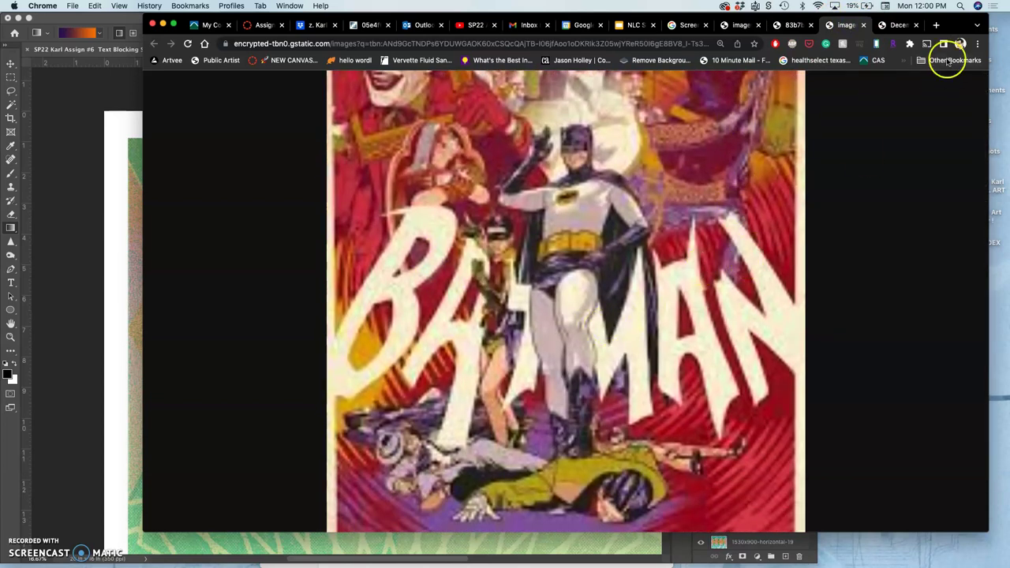
click(900, 25)
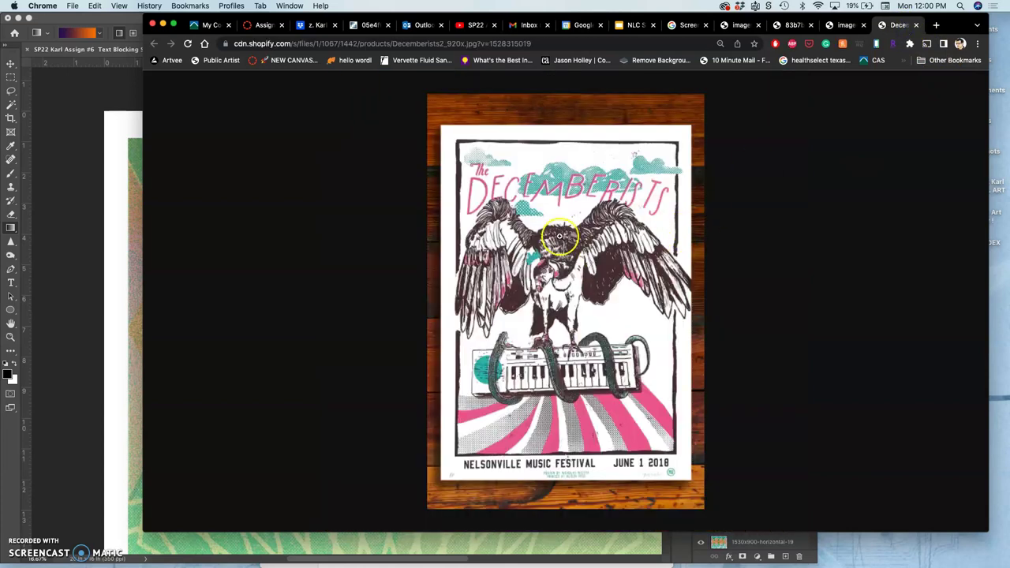
click(596, 194)
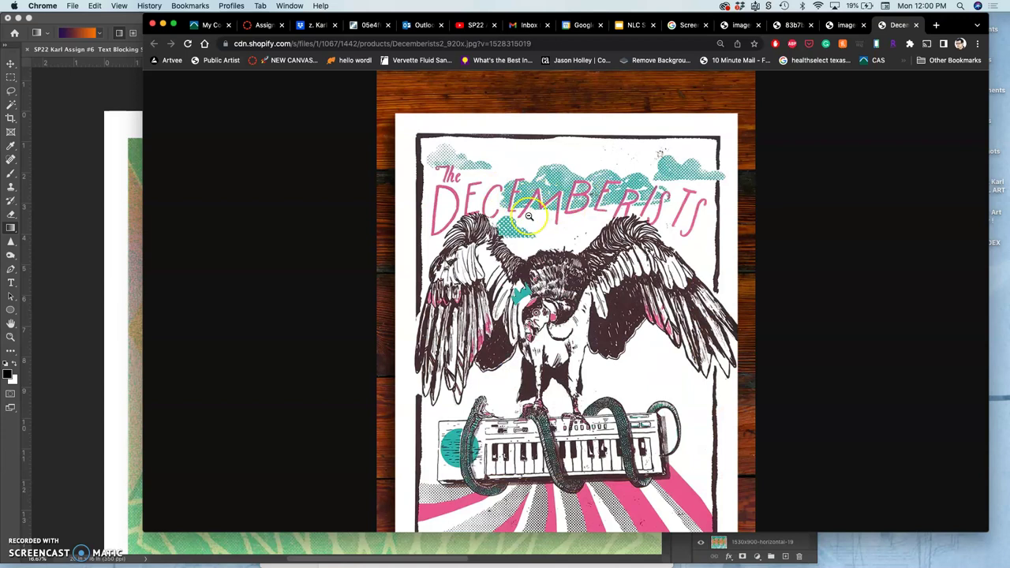
key(super+equal)
key(super+equal)
key(super+equal)
key(super+equal)
key(super+equal)
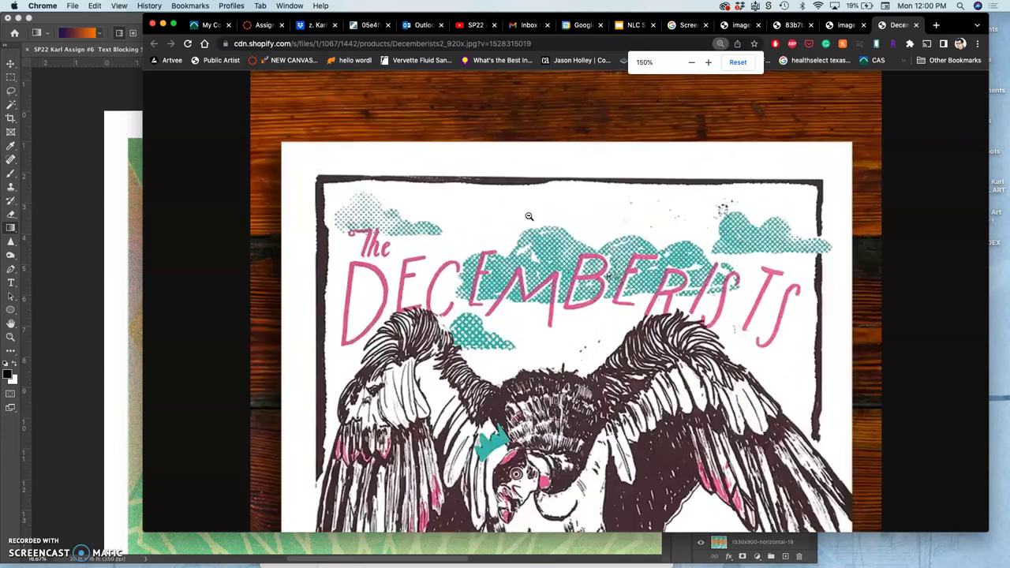
scroll(528, 216, down, 3)
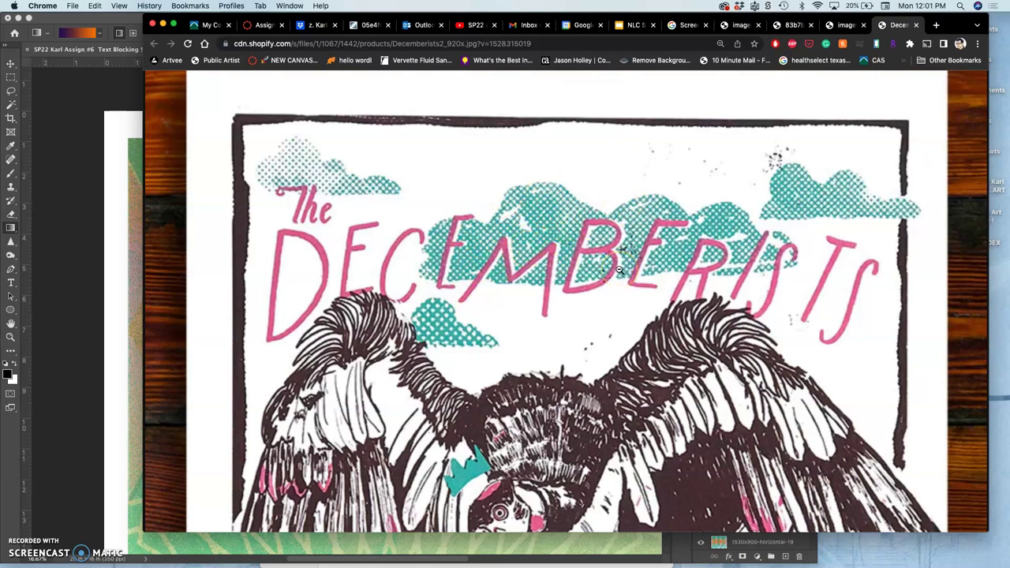
scroll(618, 270, down, 10)
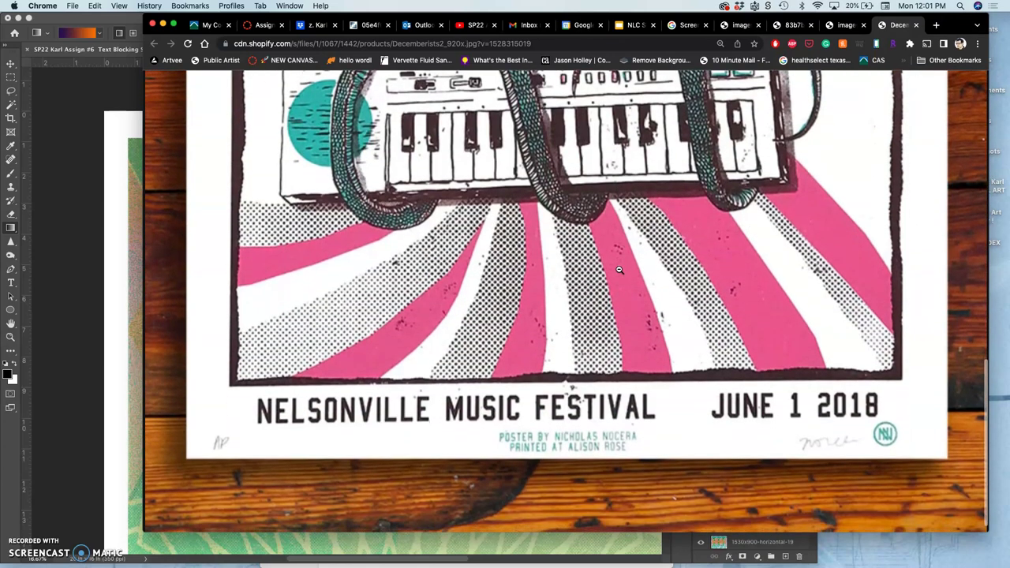
scroll(593, 265, up, 10)
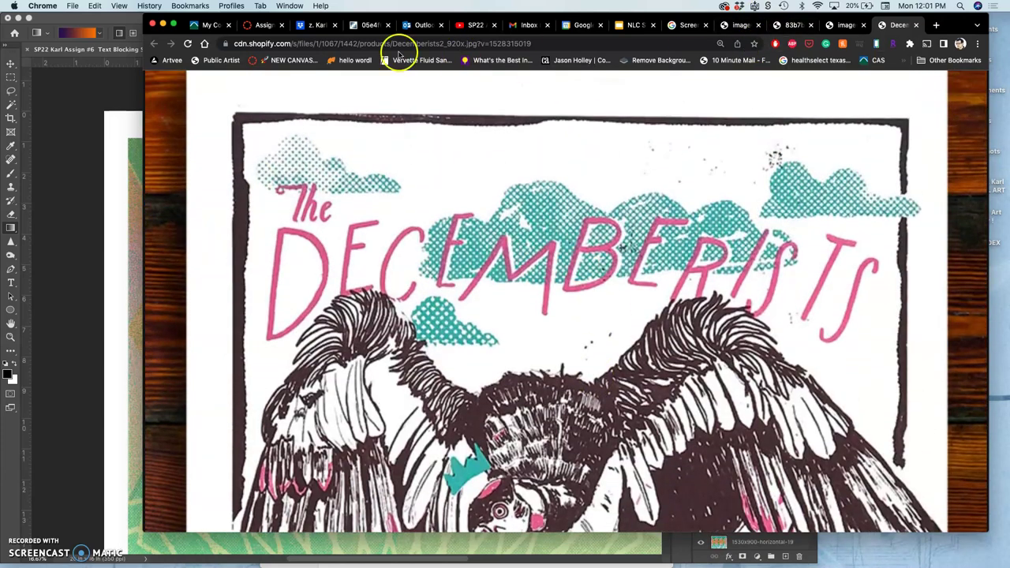
click(111, 178)
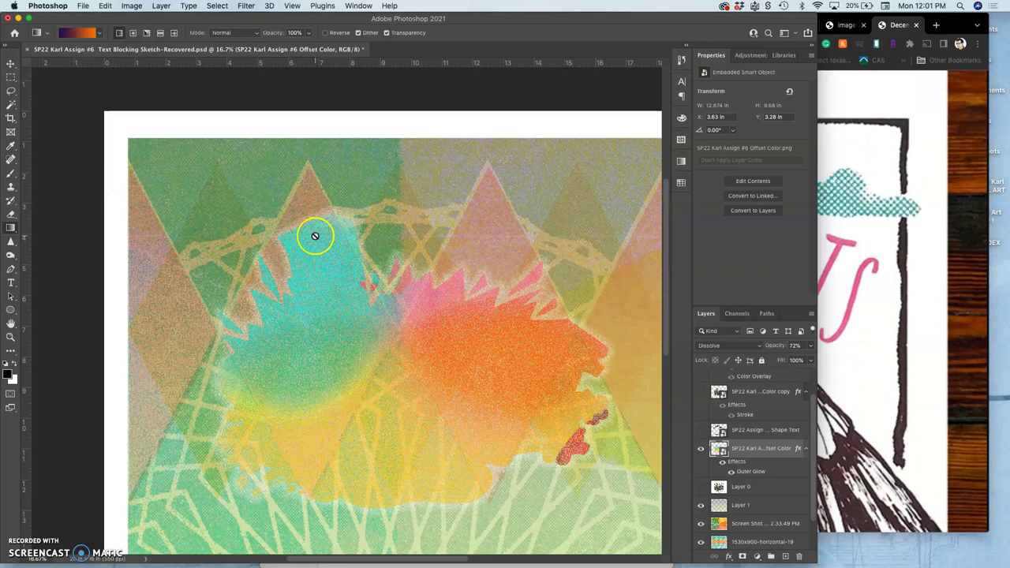
- Zoom out and turn on the Shape Text title and Color copy building layers
key(super+minus)
key(super+minus)
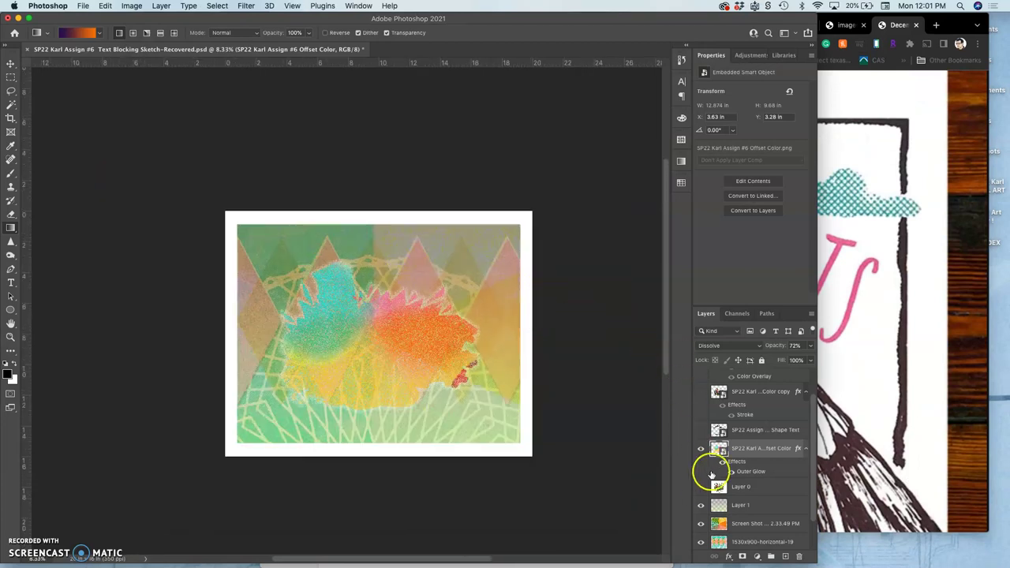
drag(711, 475, 702, 434)
click(701, 433)
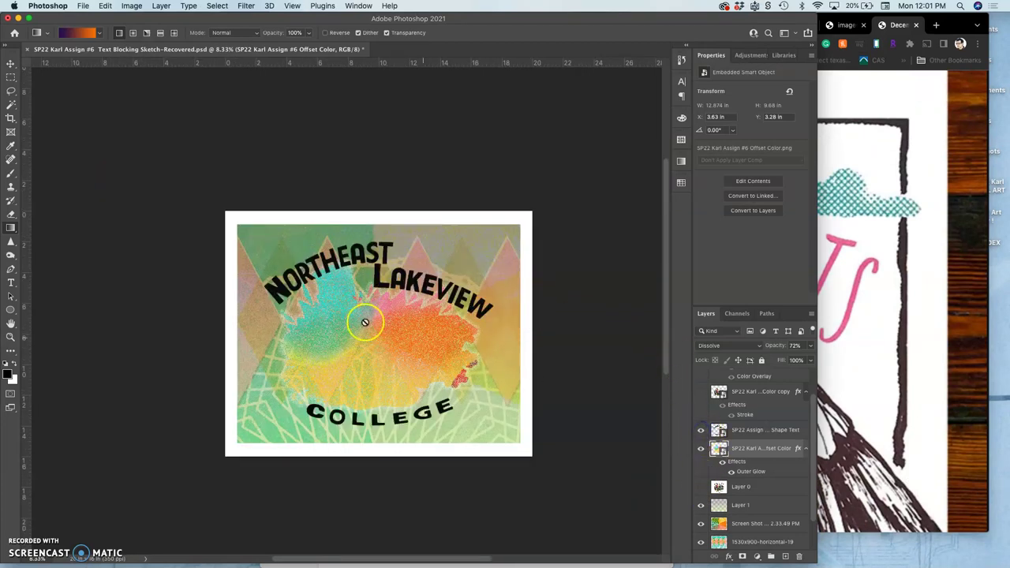
click(701, 394)
- Toggle the Line Art layer's visibility and zoom in on the red tower
scroll(729, 415, up, 2)
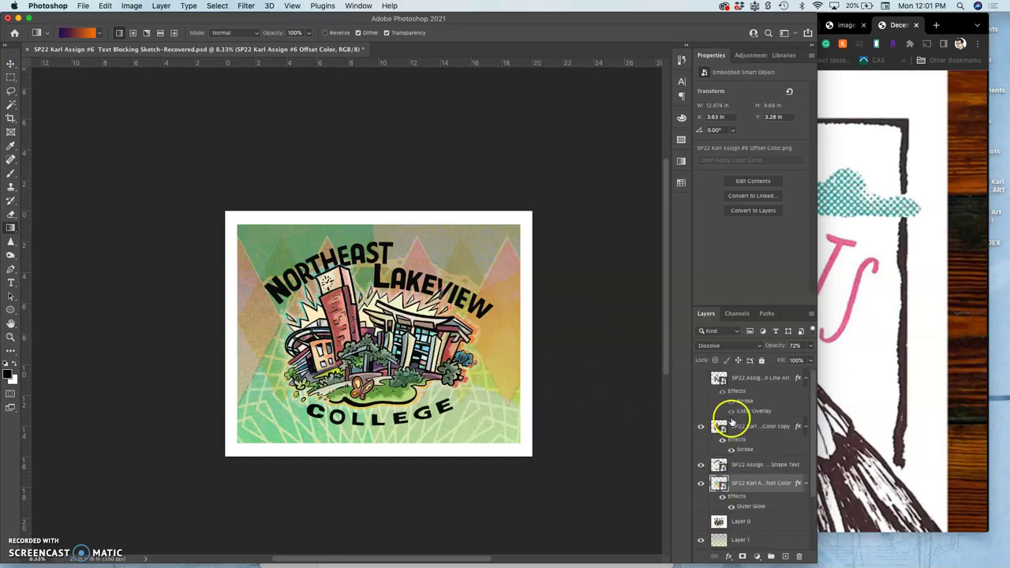
click(702, 380)
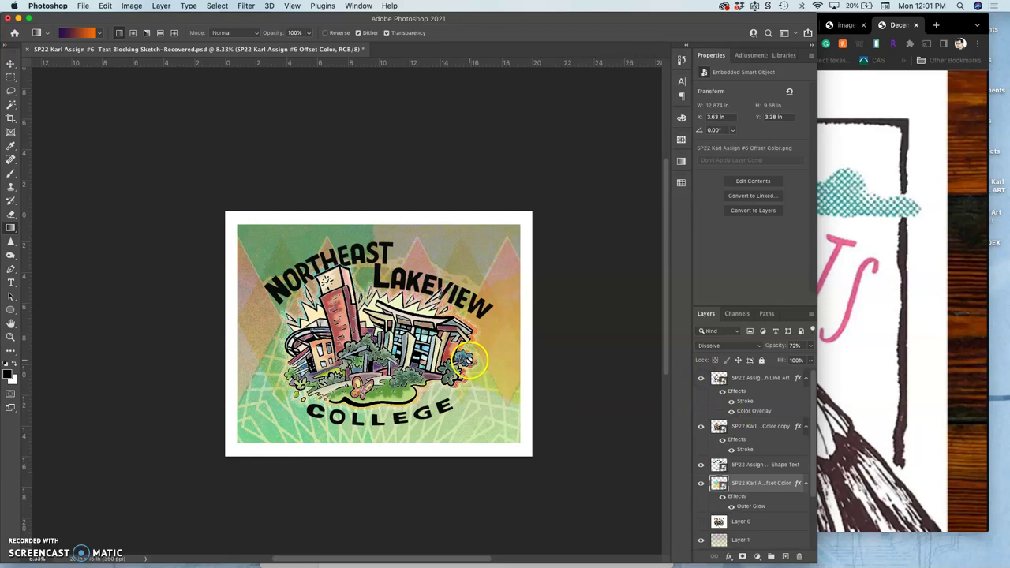
key(super+equal)
key(super+equal)
key(super+equal)
key(super+equal)
key(super+equal)
key(super+equal)
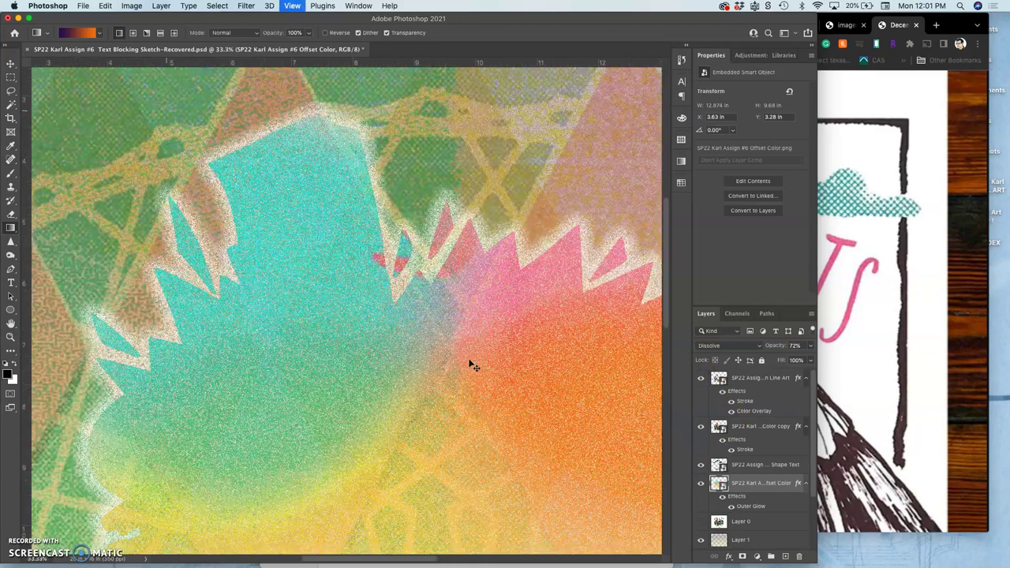
click(374, 328)
key(super+equal)
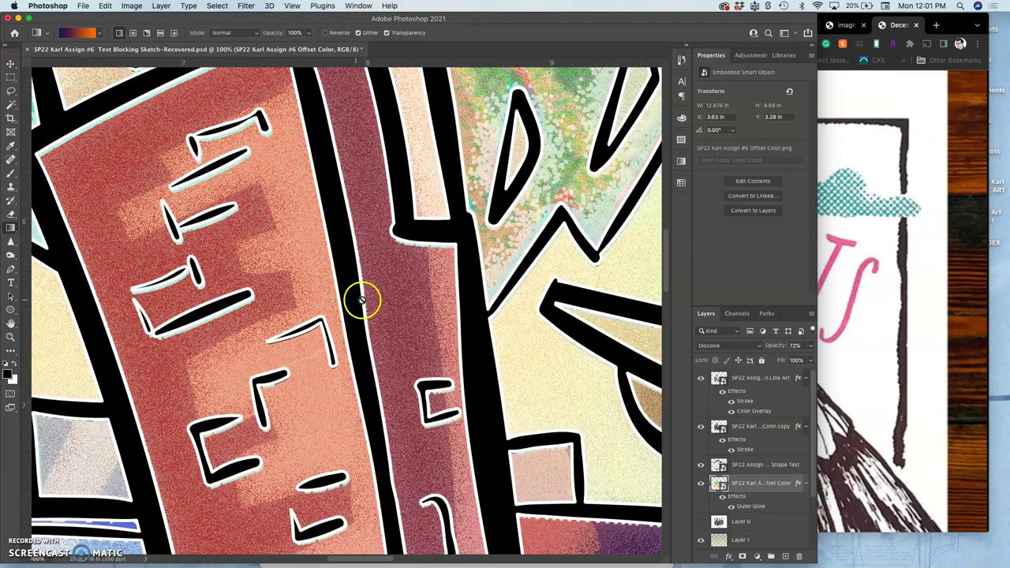
- Set the Line Art layer to Dissolve blend mode at 50% opacity
click(765, 377)
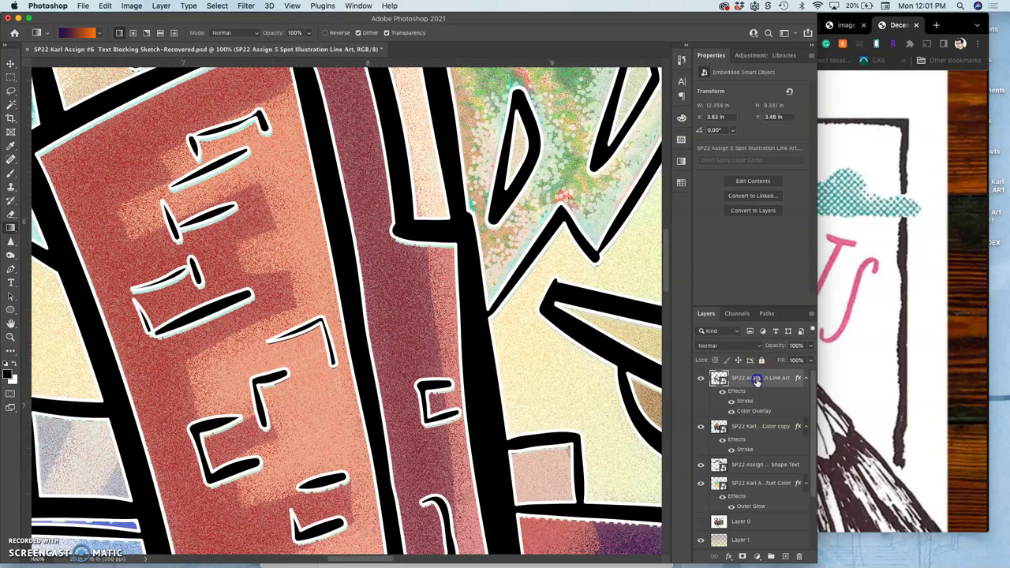
click(726, 344)
click(813, 348)
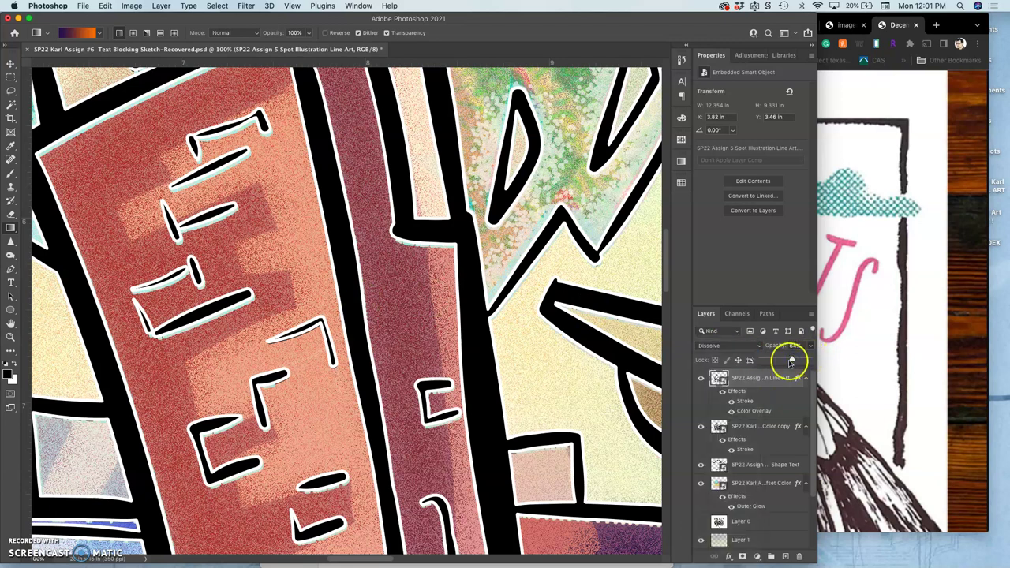
drag(791, 361, 791, 360)
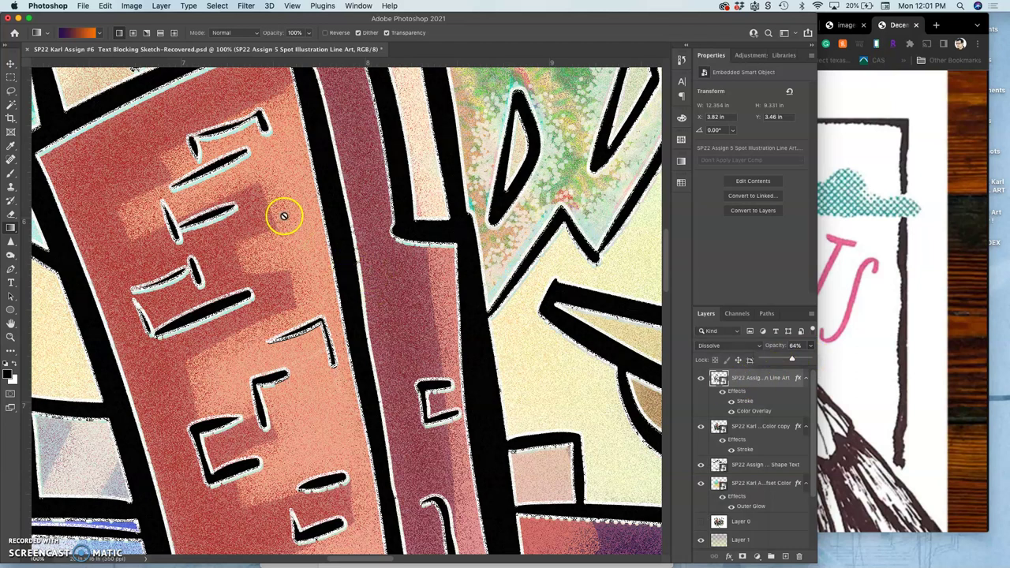
scroll(268, 242, up, 5)
scroll(292, 221, up, 2)
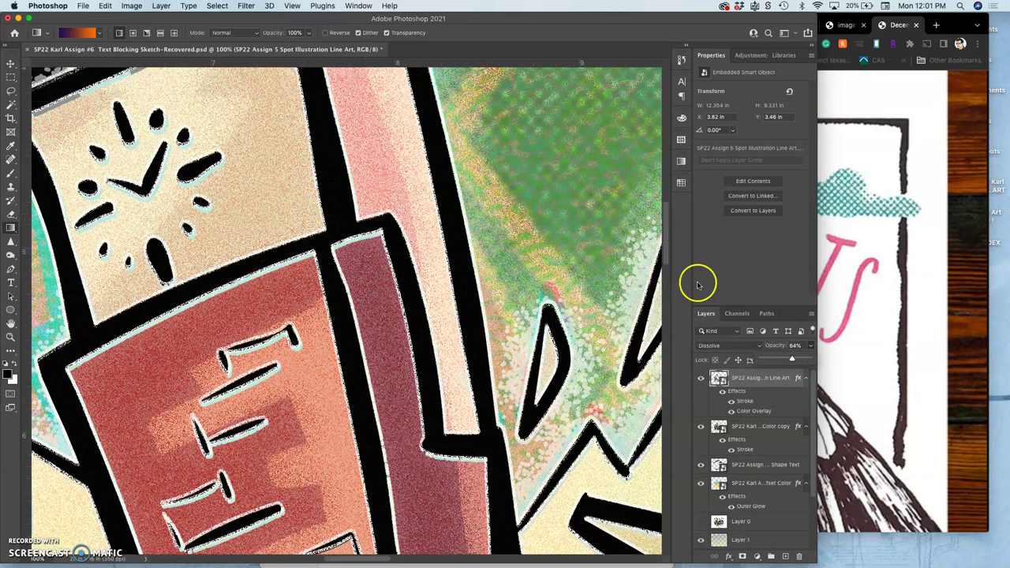
drag(793, 361, 785, 363)
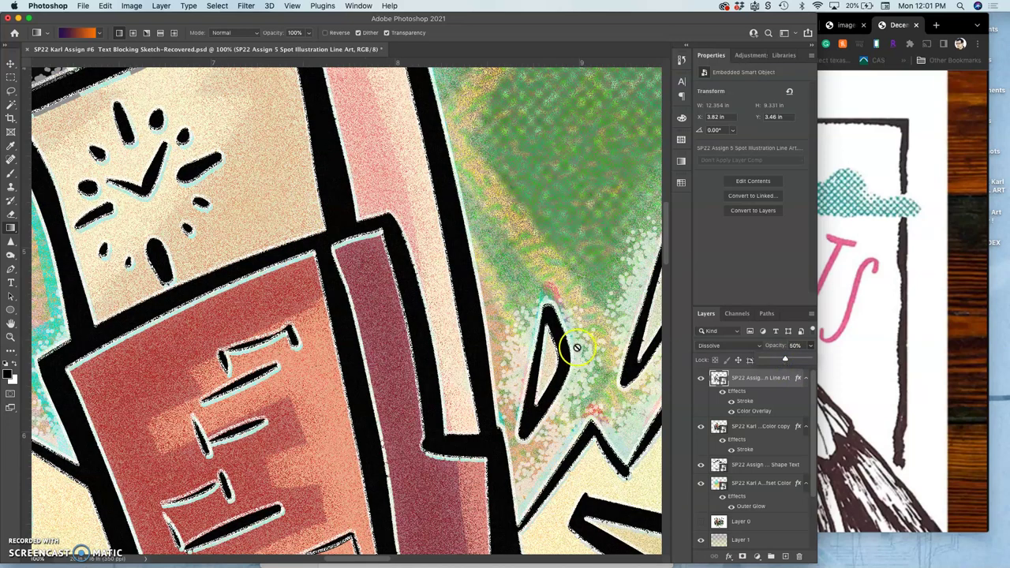
- Pan across the lettering to check the speckled edges, then zoom out to fit the full poster
scroll(577, 347, down, 10)
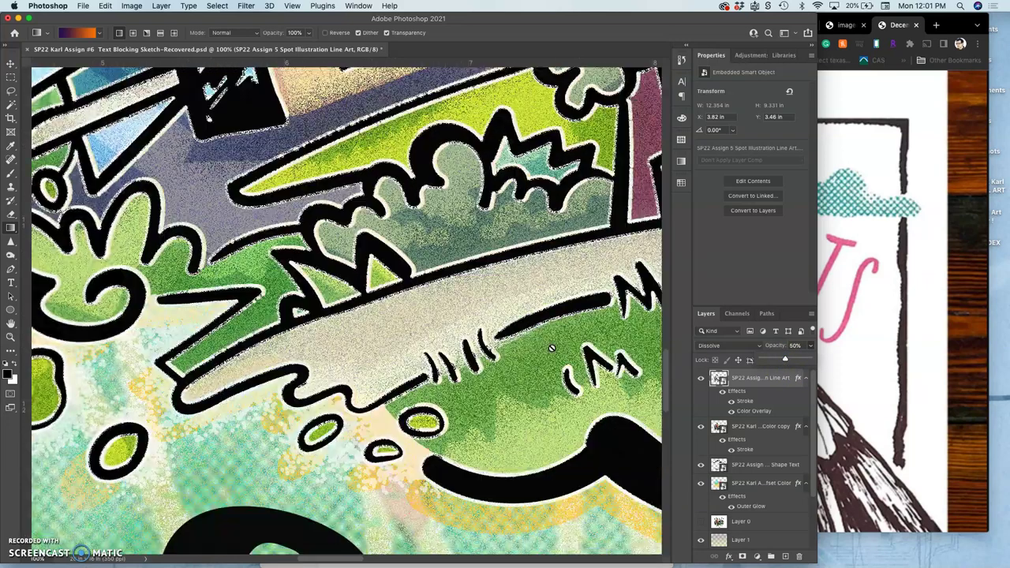
scroll(551, 348, up, 10)
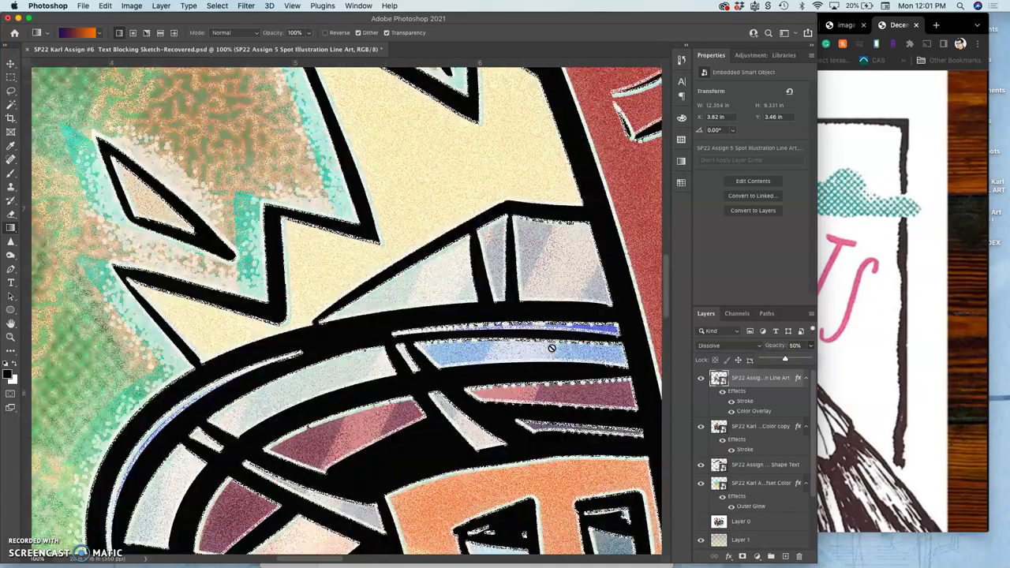
scroll(552, 348, up, 10)
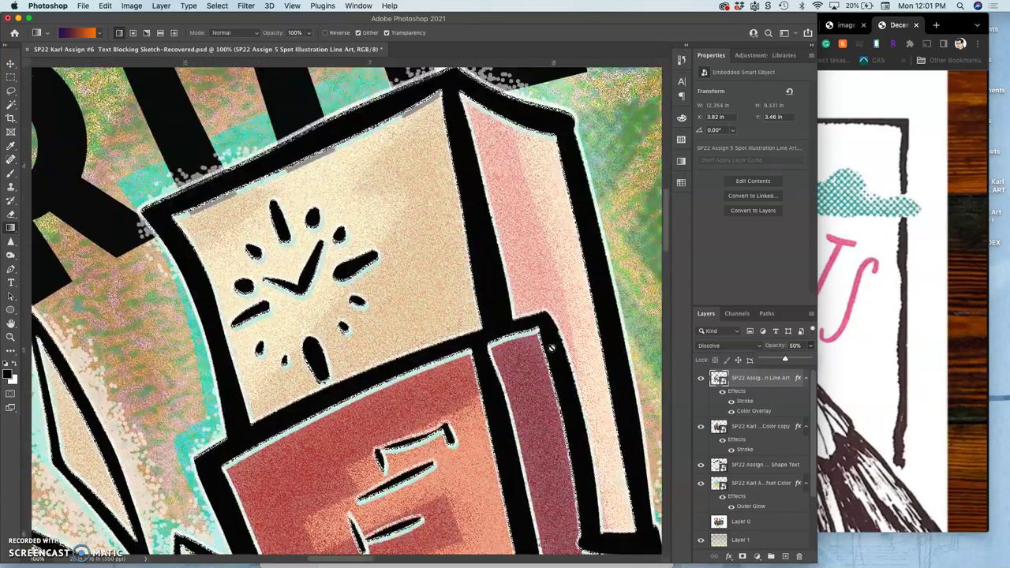
scroll(552, 348, right, 10)
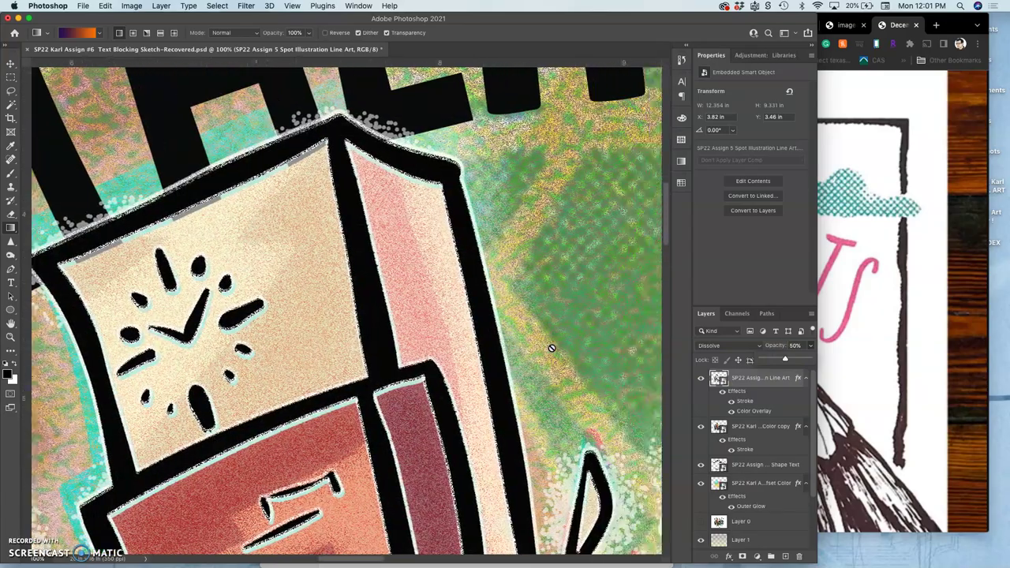
scroll(551, 348, right, 10)
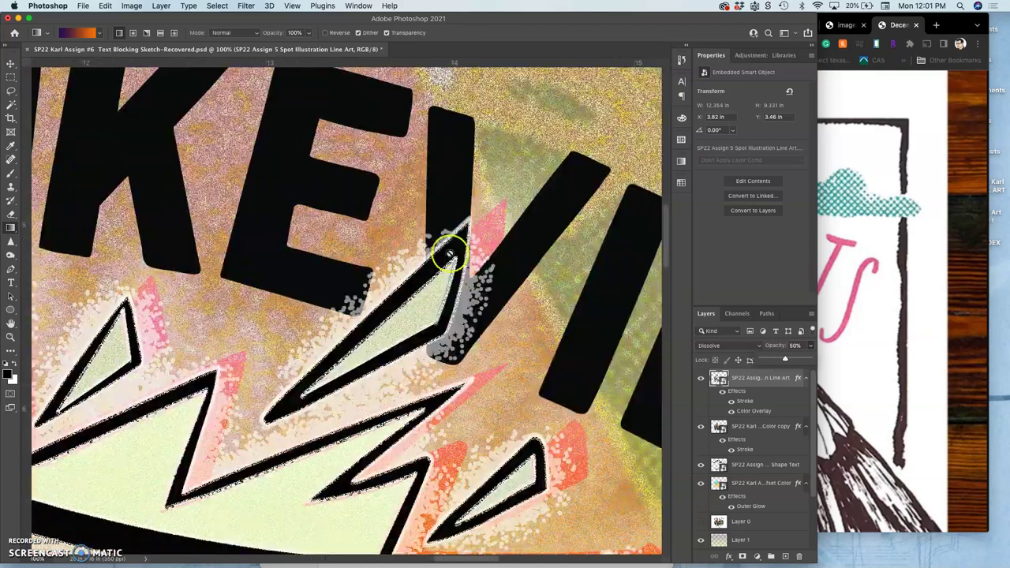
key(super+minus)
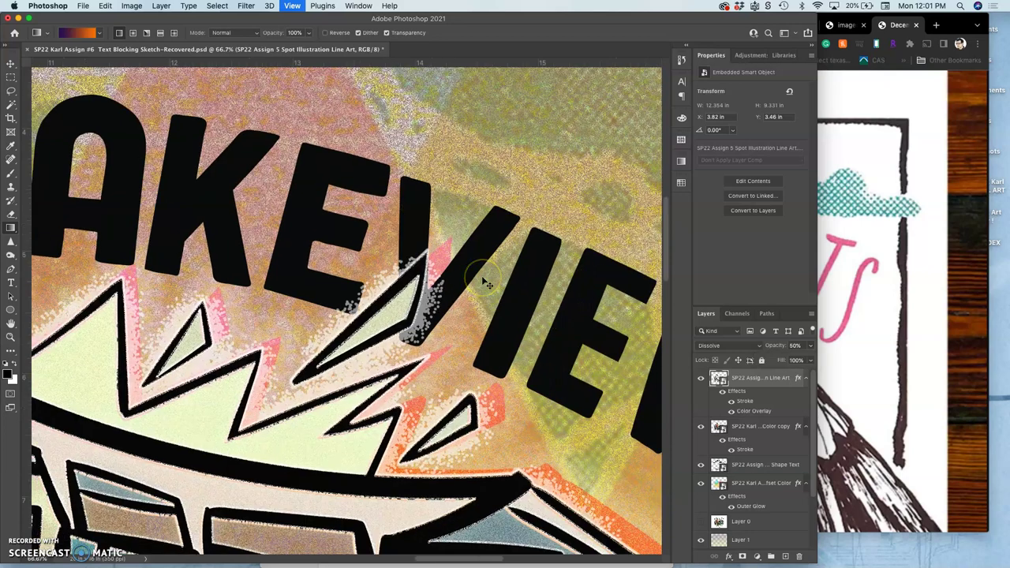
key(super+minus)
key(super+minus)
key(super+minus)
key(super+minus)
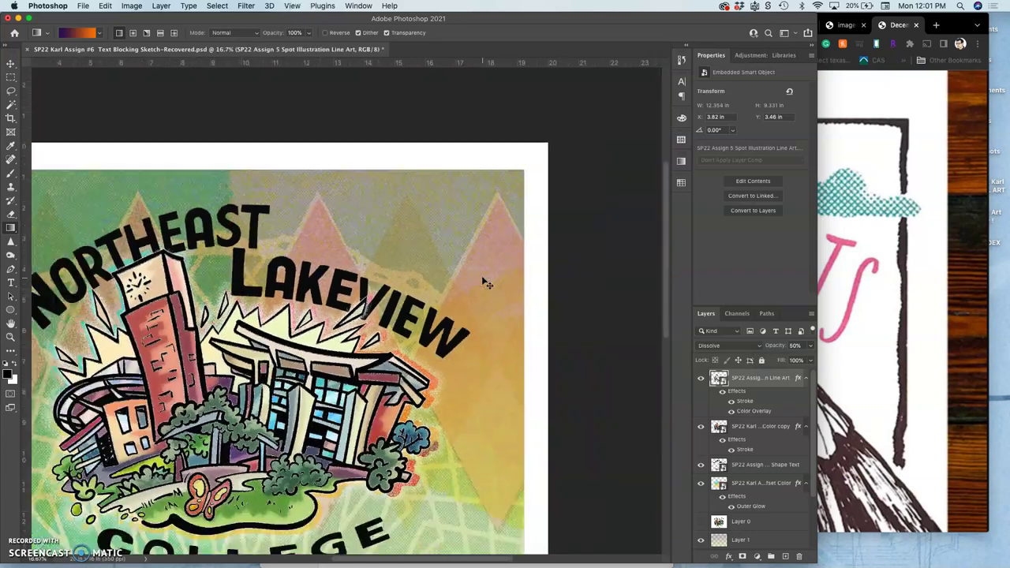
key(super+minus)
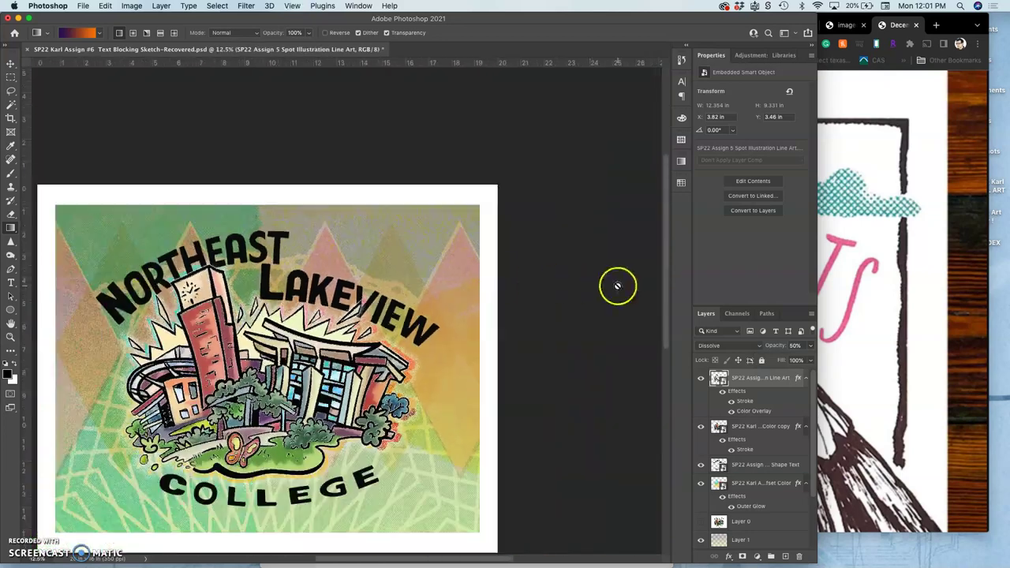
click(913, 302)
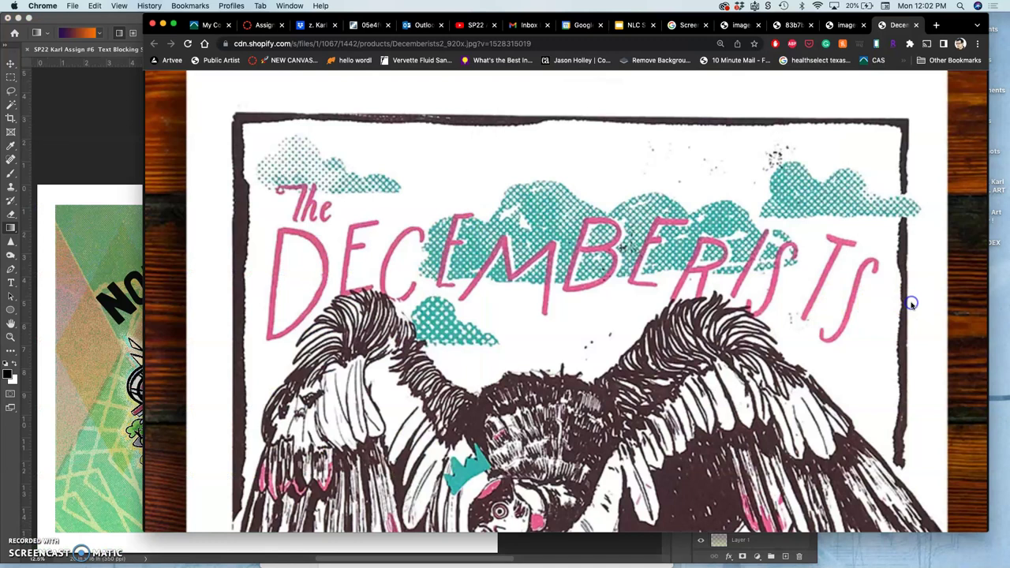
click(845, 26)
click(791, 24)
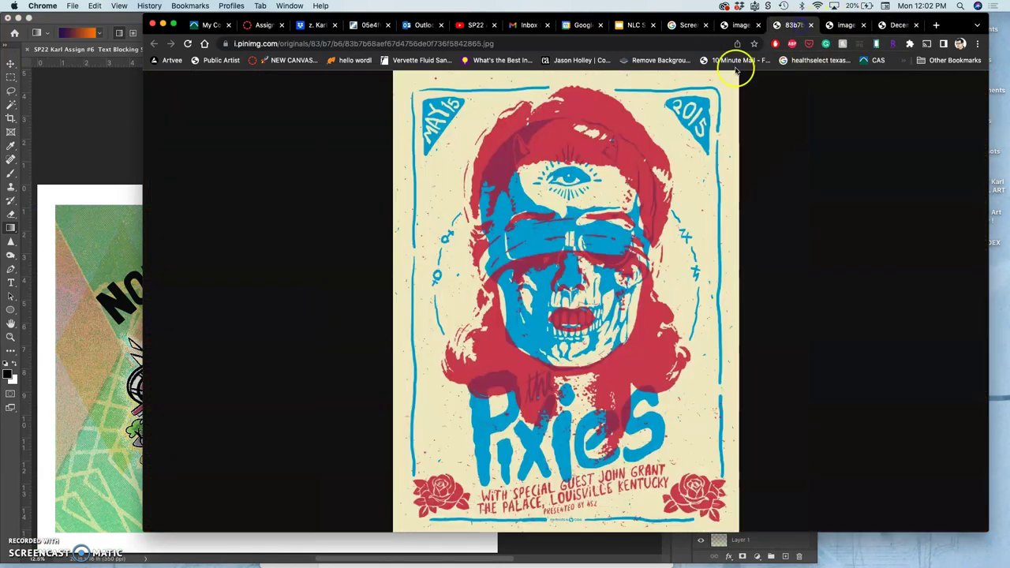
click(740, 26)
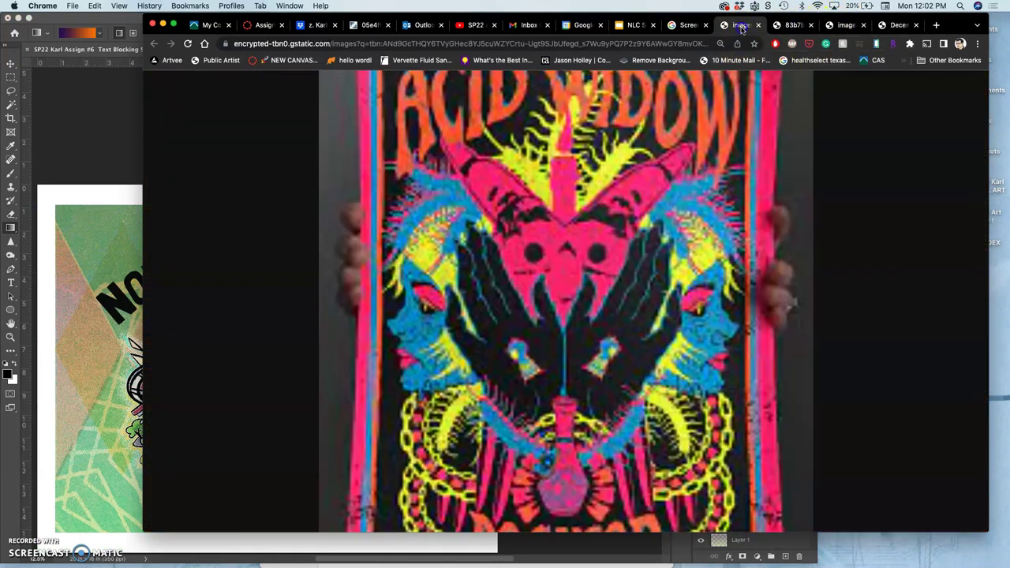
click(690, 26)
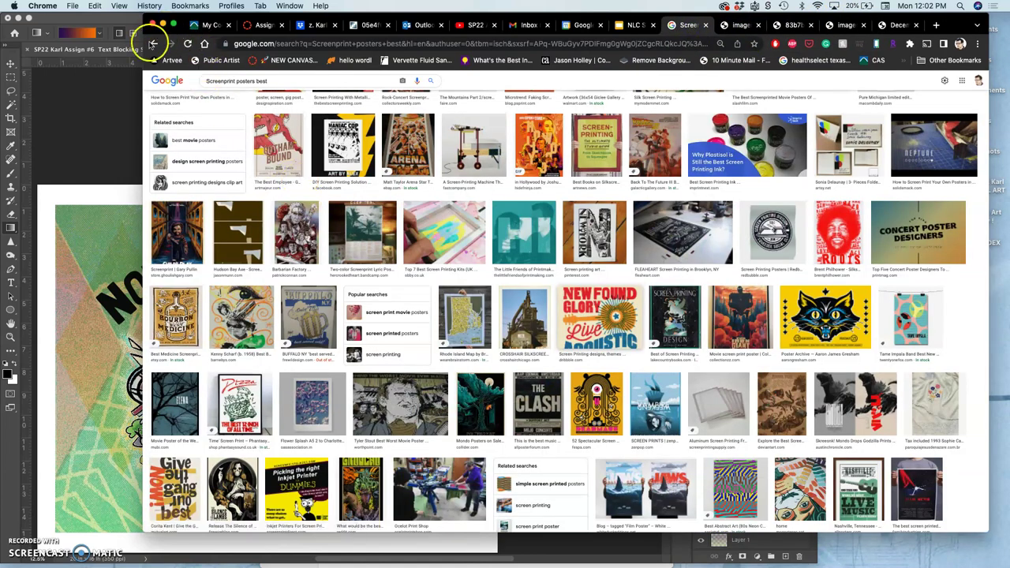
click(139, 104)
- Select Layer 1 near the bottom of the Layers panel
scroll(305, 158, left, 5)
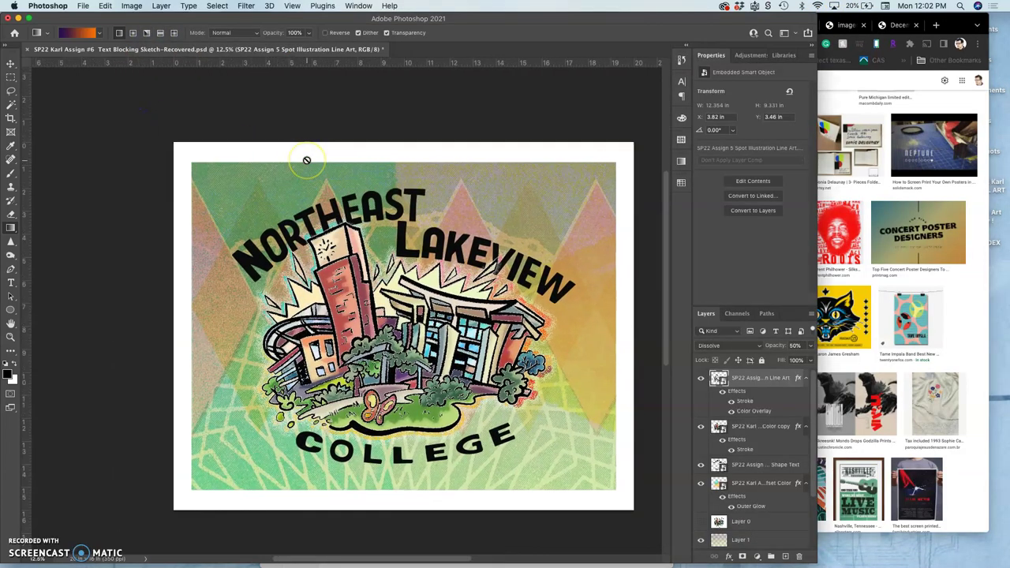
scroll(433, 314, down, 3)
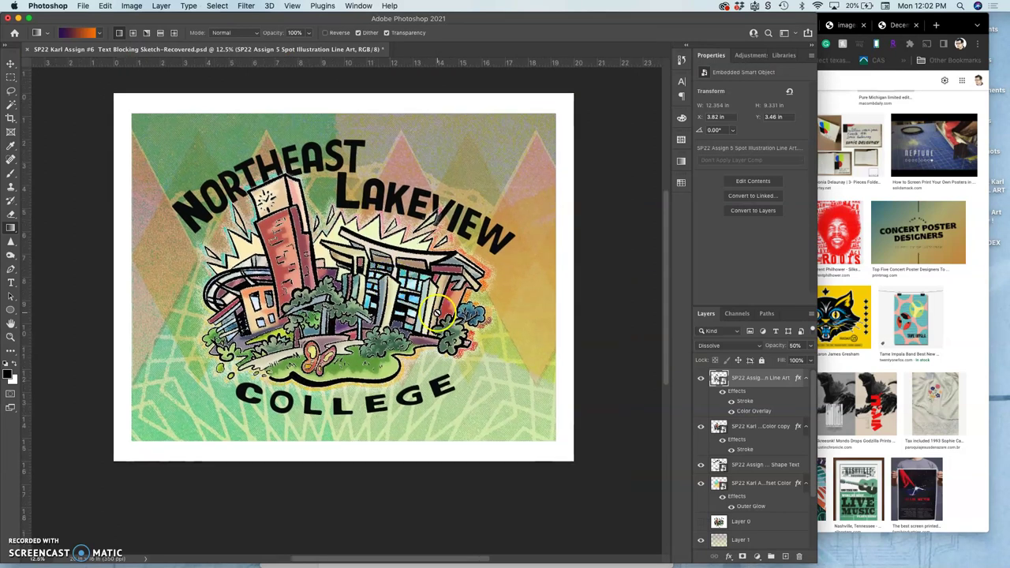
scroll(710, 476, down, 4)
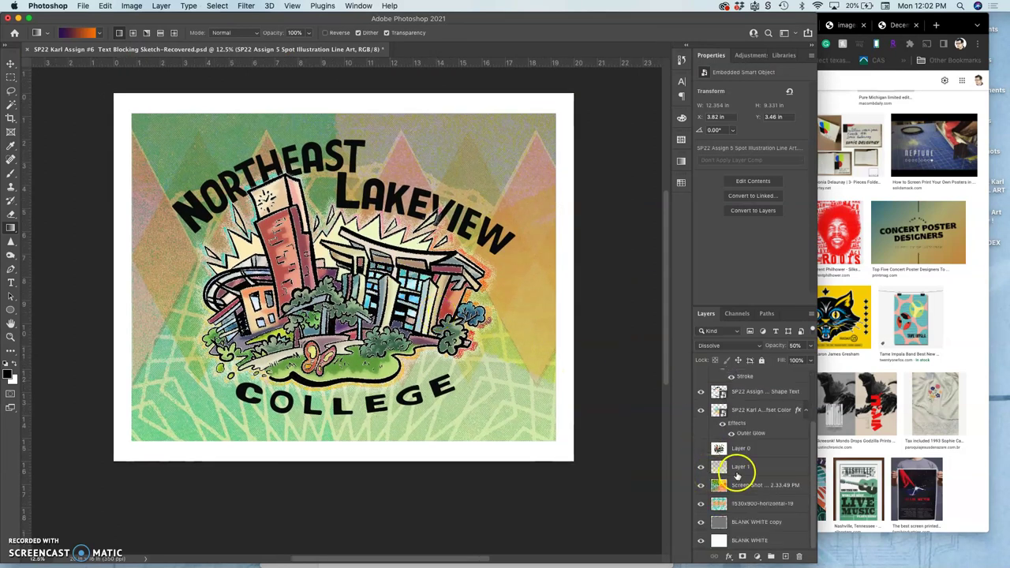
click(740, 468)
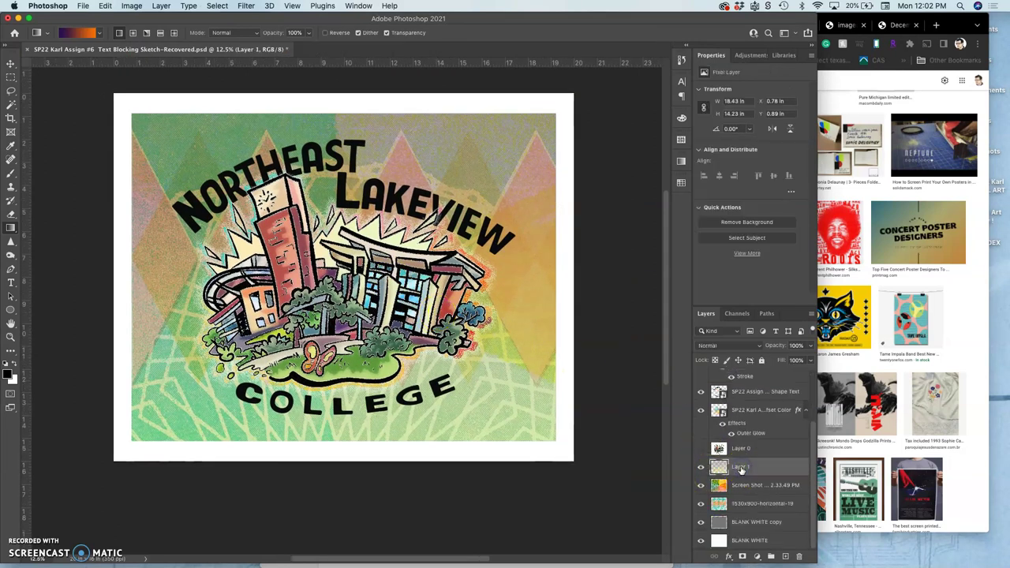
- Search Google Images for 'texture white paper'
click(967, 339)
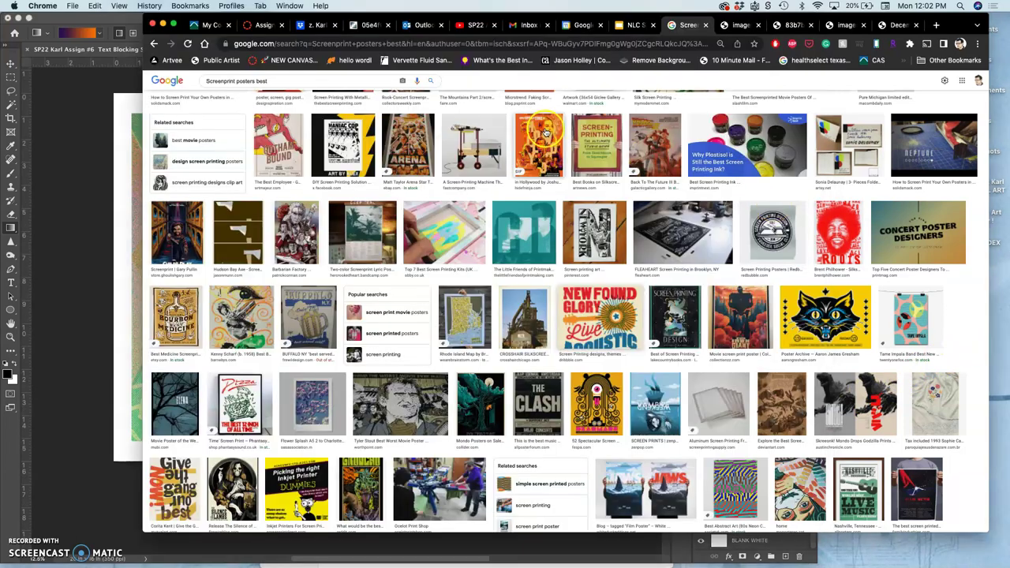
scroll(523, 167, up, 5)
click(197, 90)
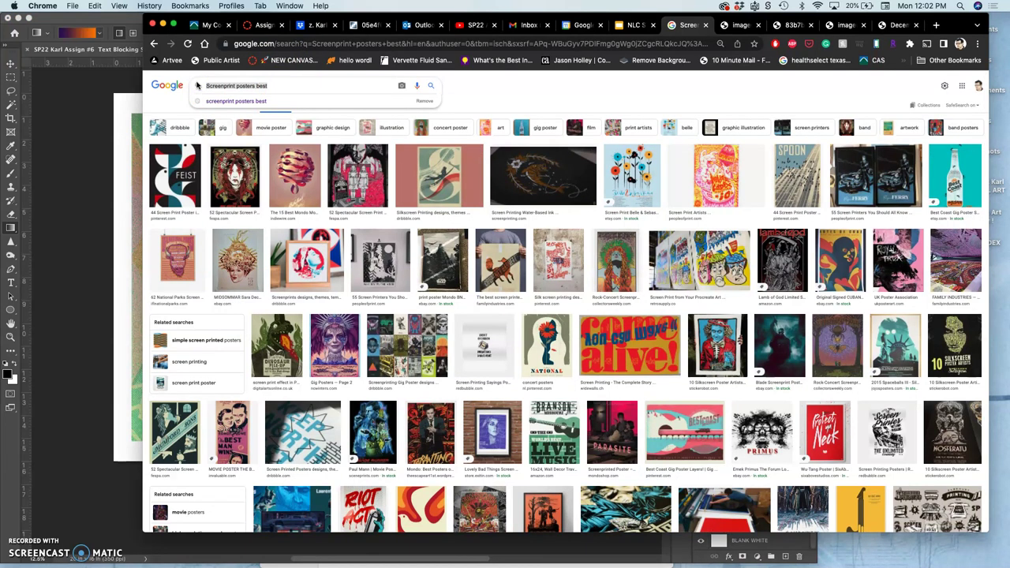
text(texture wh)
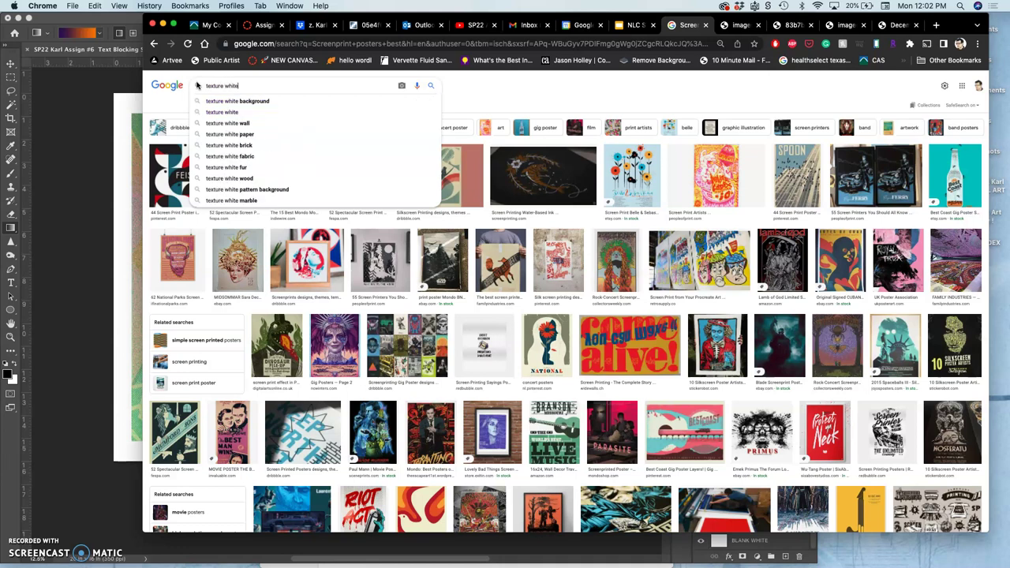
text(ite)
click(230, 134)
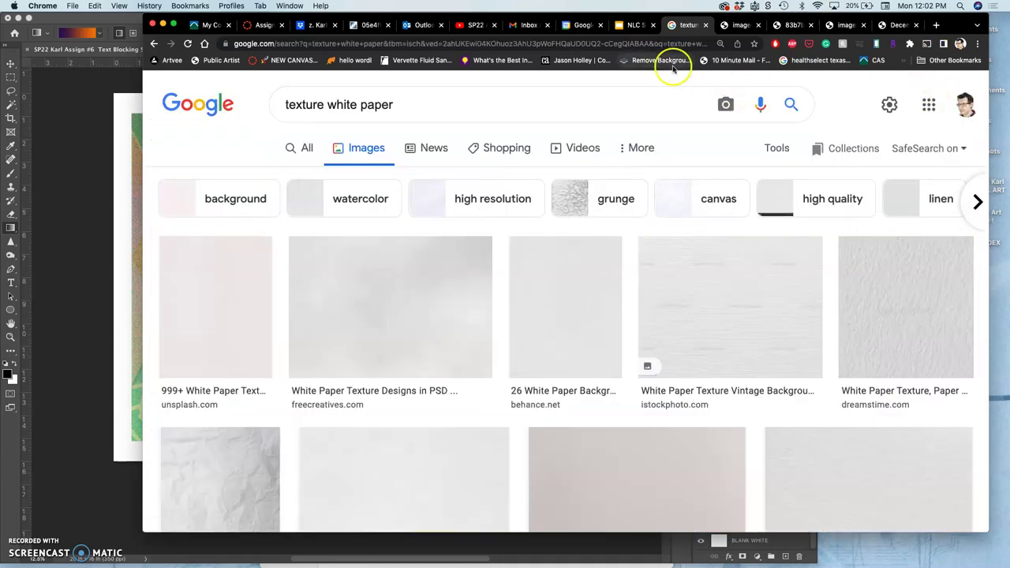
- Filter the results to large, high-resolution images
click(776, 148)
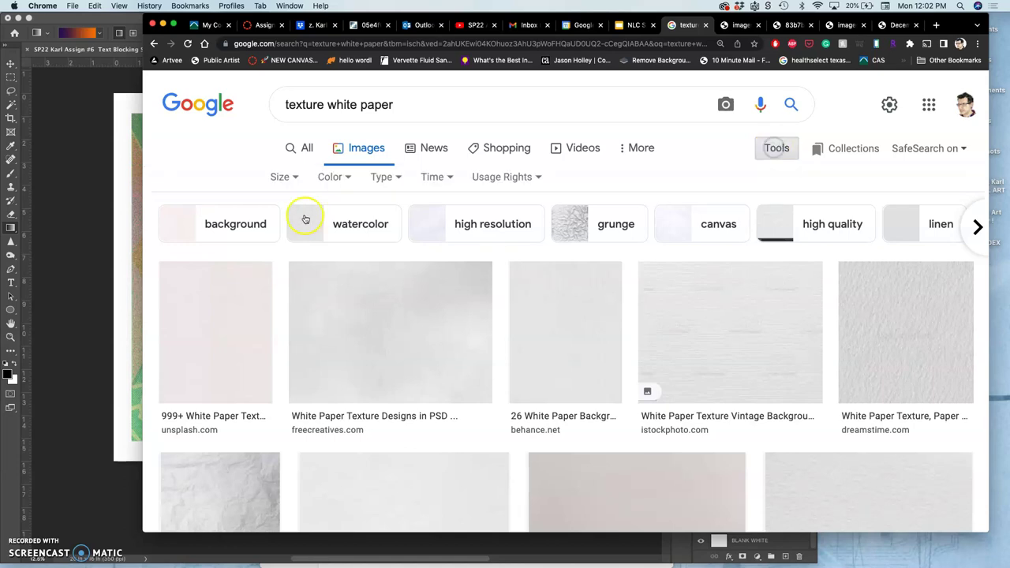
click(284, 178)
click(286, 225)
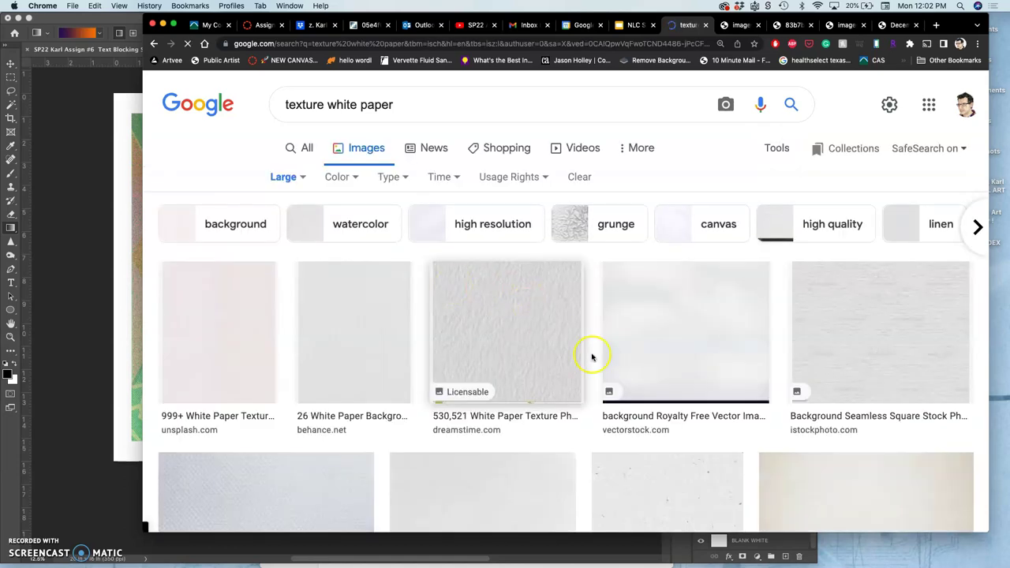
scroll(353, 225, down, 3)
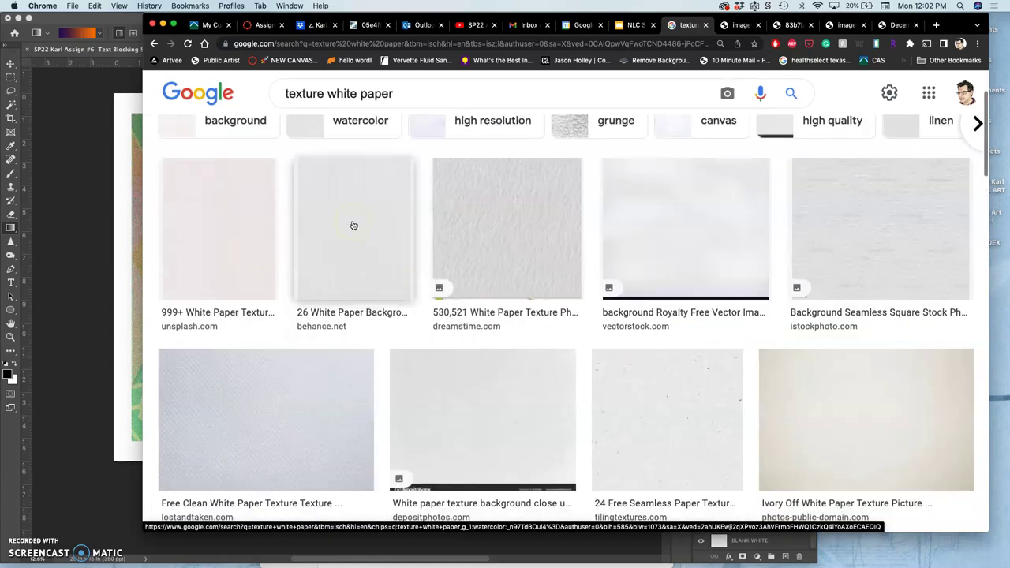
scroll(351, 225, up, 1)
click(474, 161)
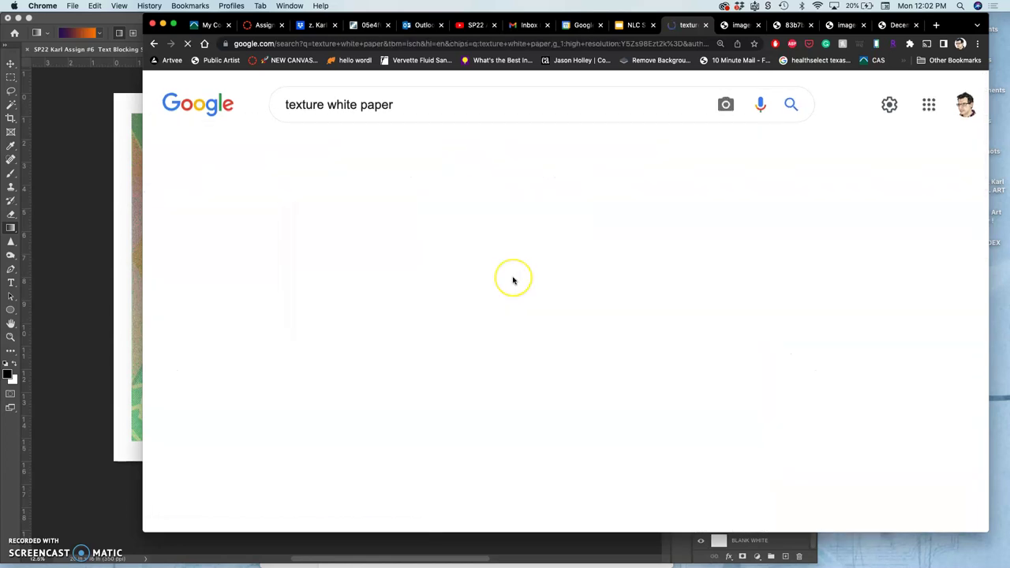
scroll(511, 279, down, 4)
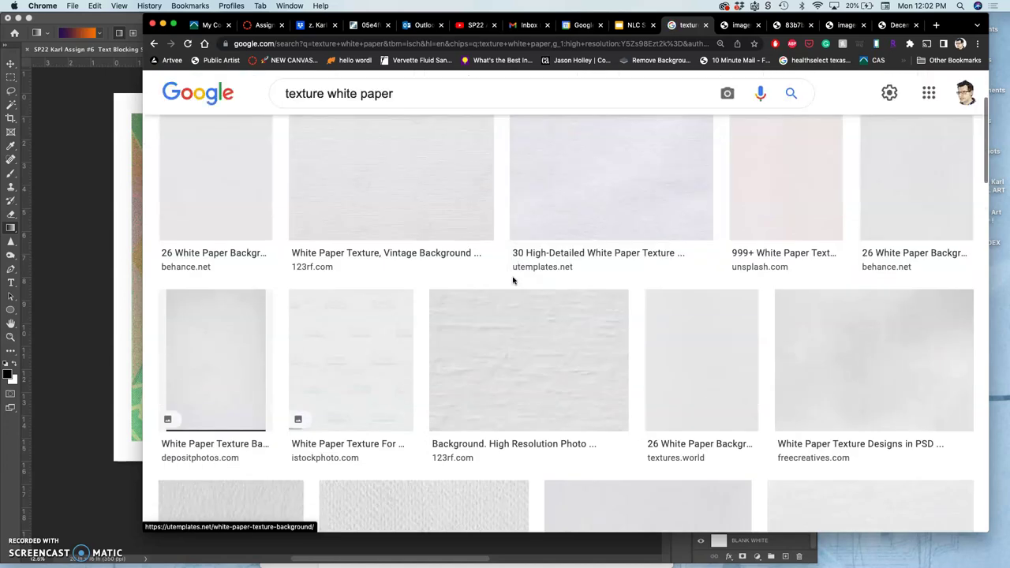
- Open the vintage white paper texture image in a new tab
click(428, 215)
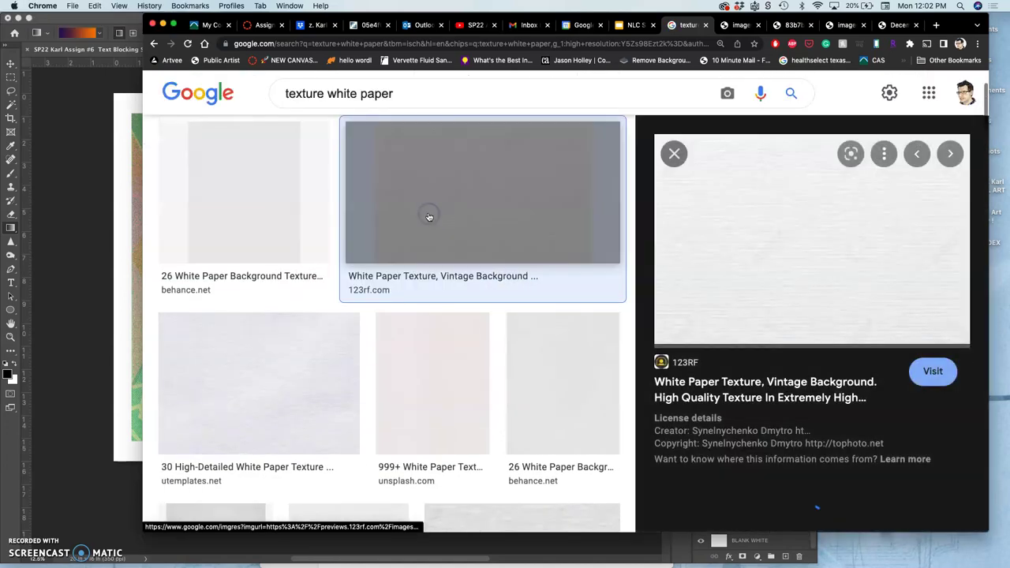
right_click(758, 269)
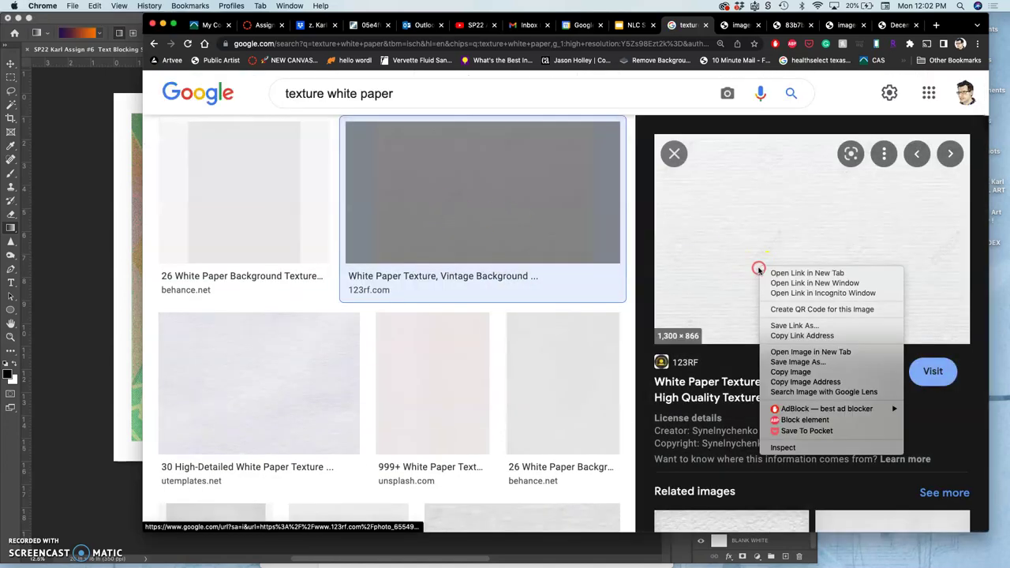
click(806, 351)
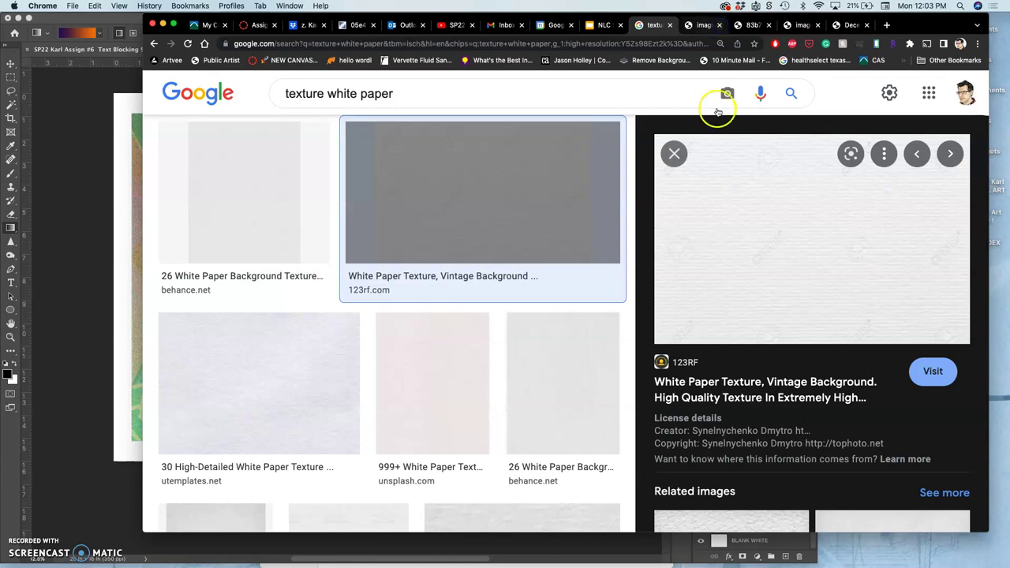
- Scroll through the results and pick the watercolor paper texture
scroll(474, 289, down, 2)
scroll(474, 291, down, 10)
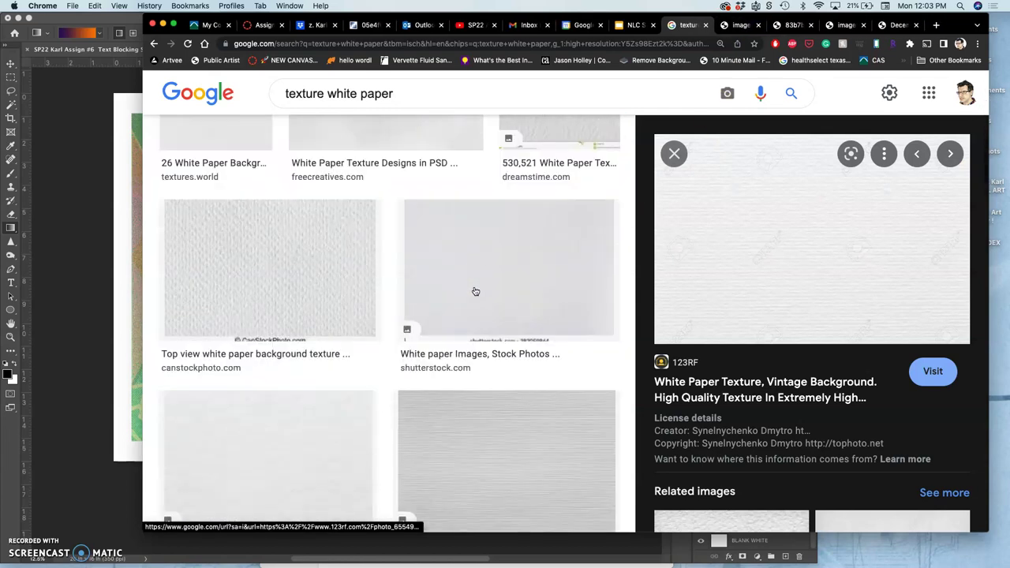
scroll(475, 291, down, 5)
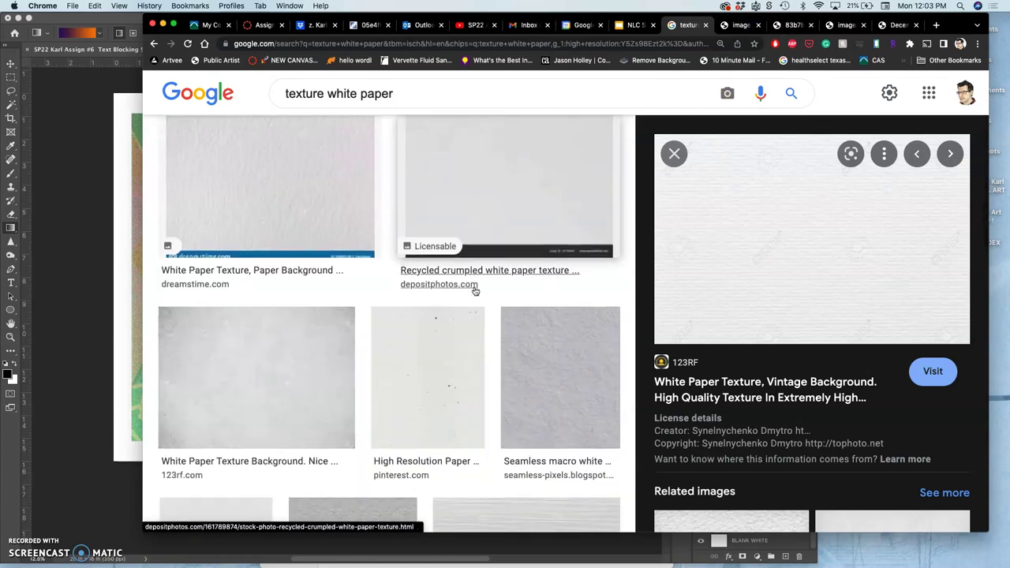
scroll(475, 291, down, 8)
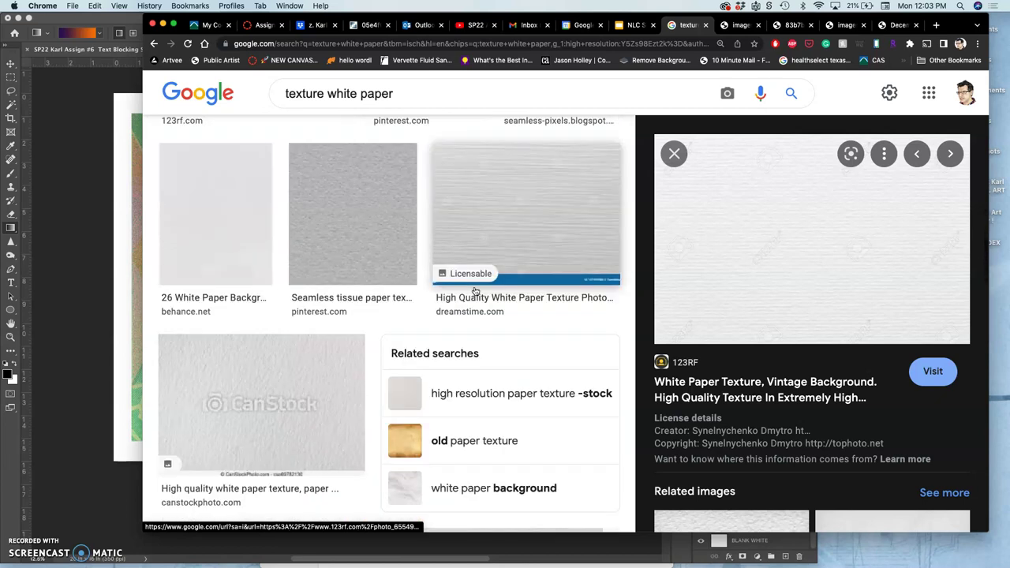
scroll(475, 291, down, 6)
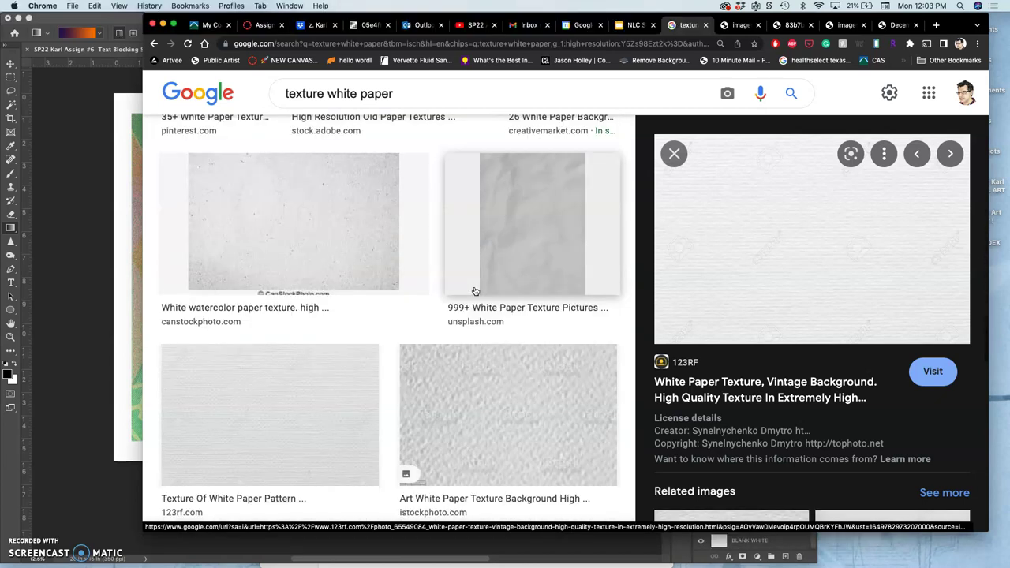
scroll(475, 291, down, 8)
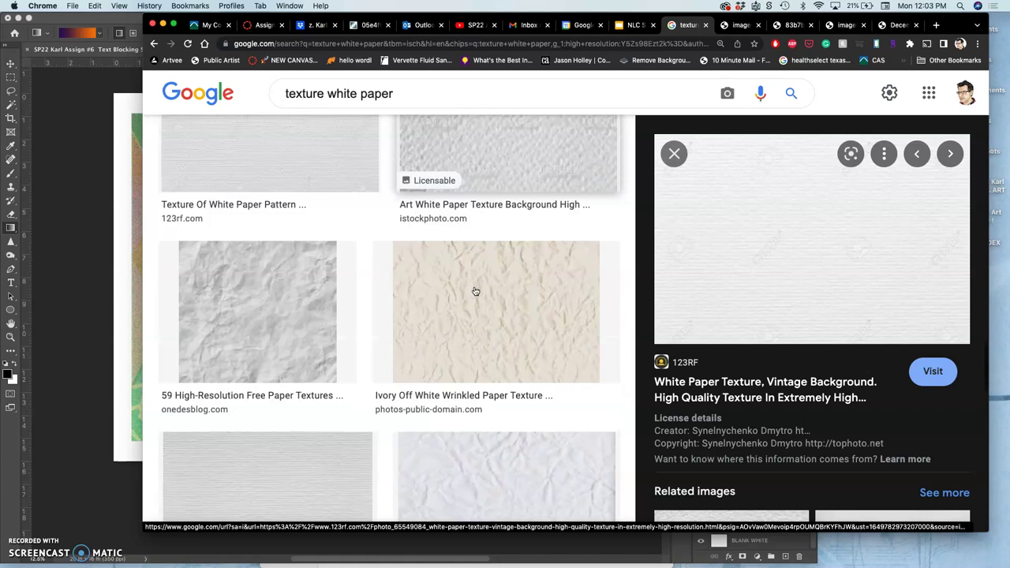
scroll(475, 291, down, 5)
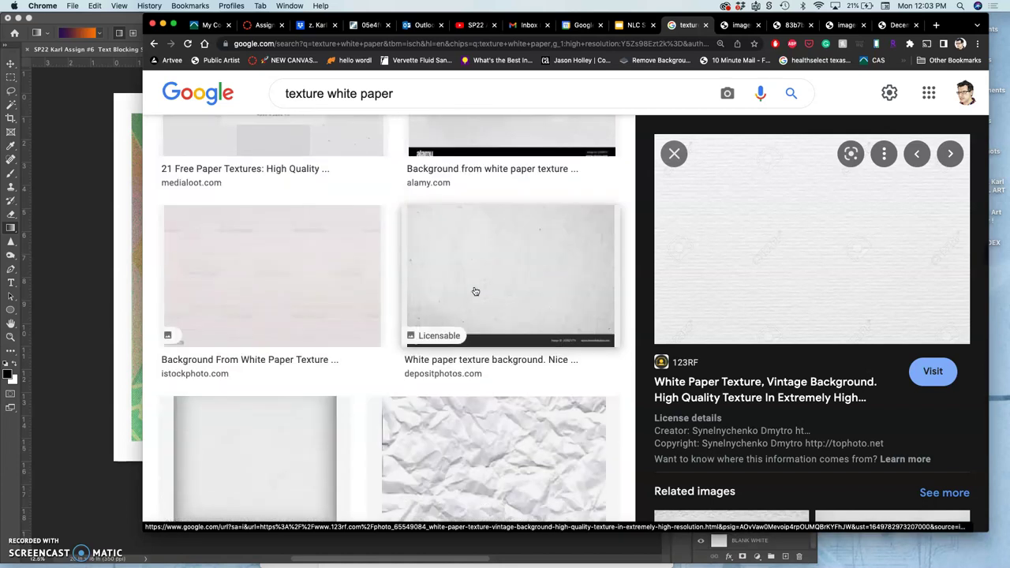
scroll(475, 292, down, 8)
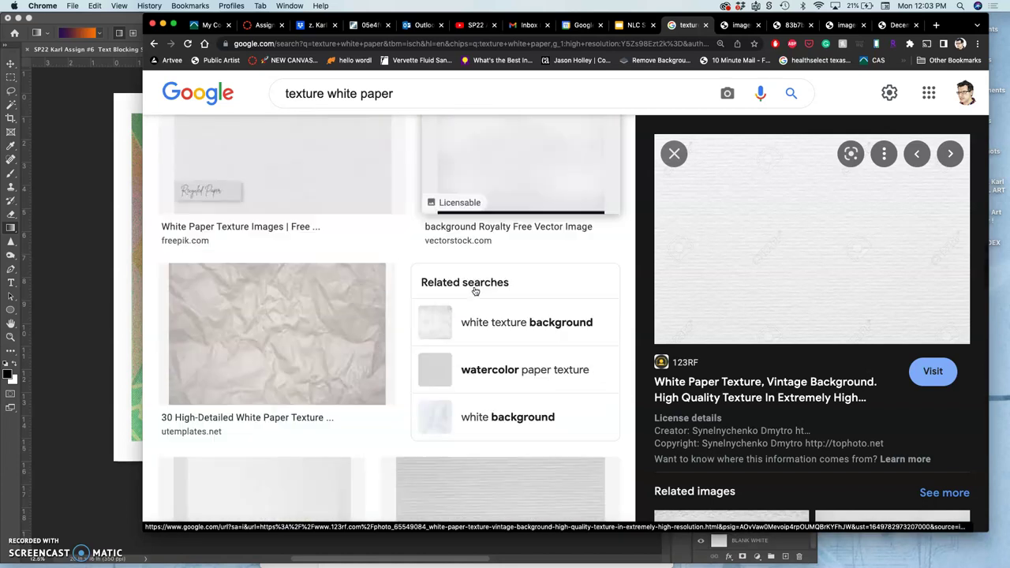
scroll(475, 291, down, 4)
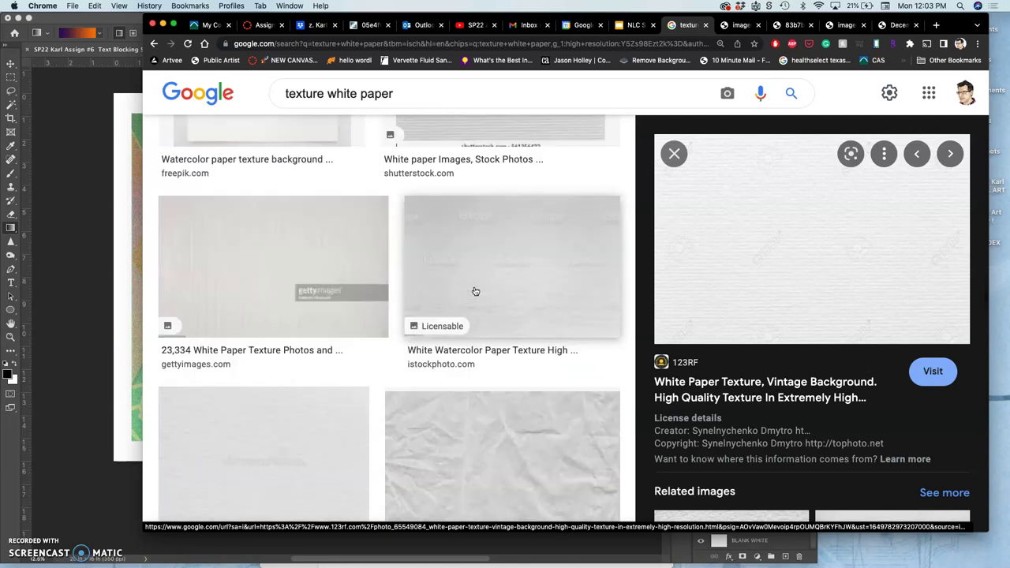
scroll(473, 291, up, 3)
click(304, 268)
- Open the Freepik watercolor paper image in a new tab and switch to it
scroll(304, 267, down, 3)
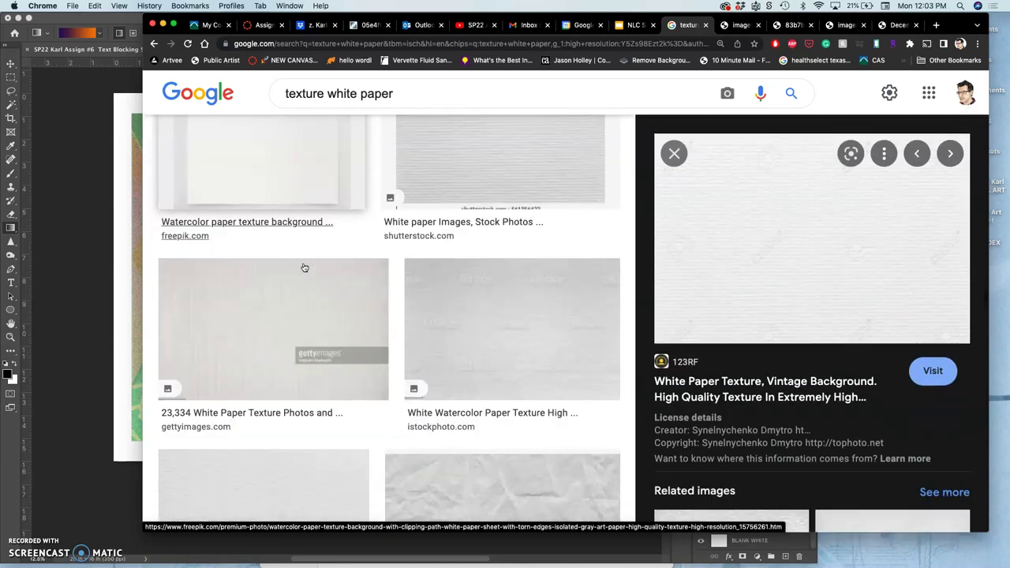
scroll(302, 266, up, 2)
scroll(305, 278, down, 2)
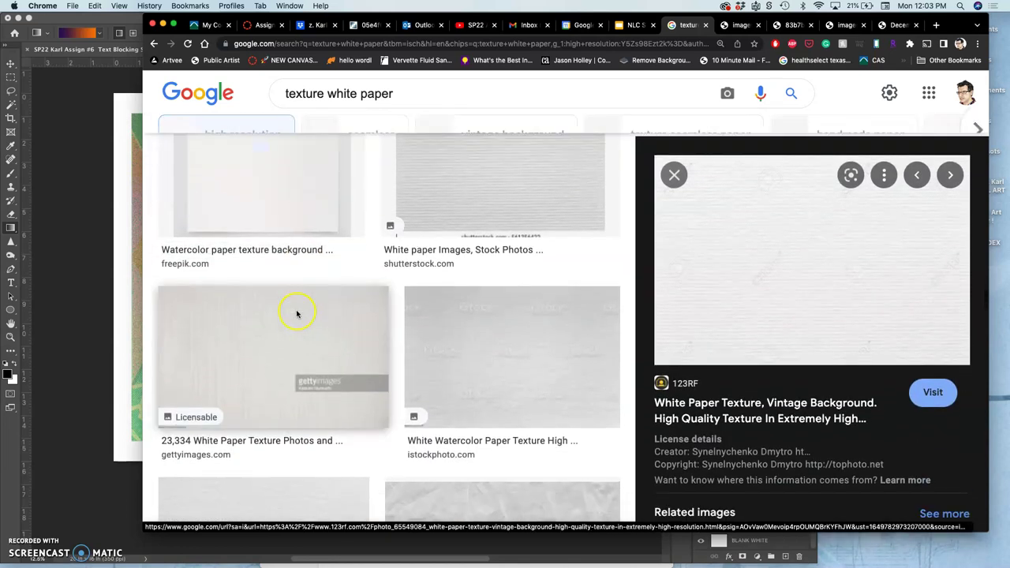
scroll(292, 313, up, 2)
click(286, 266)
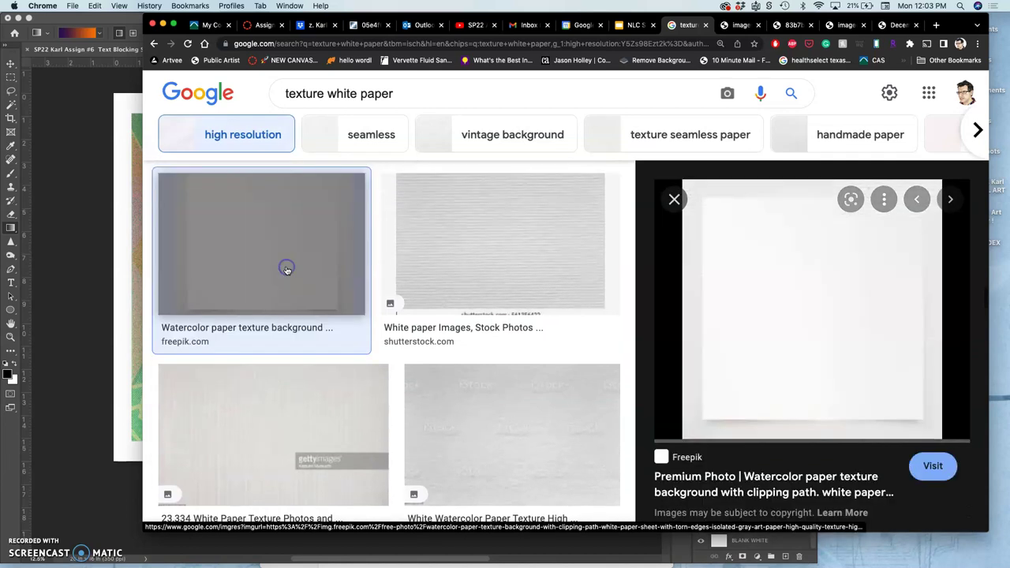
right_click(757, 307)
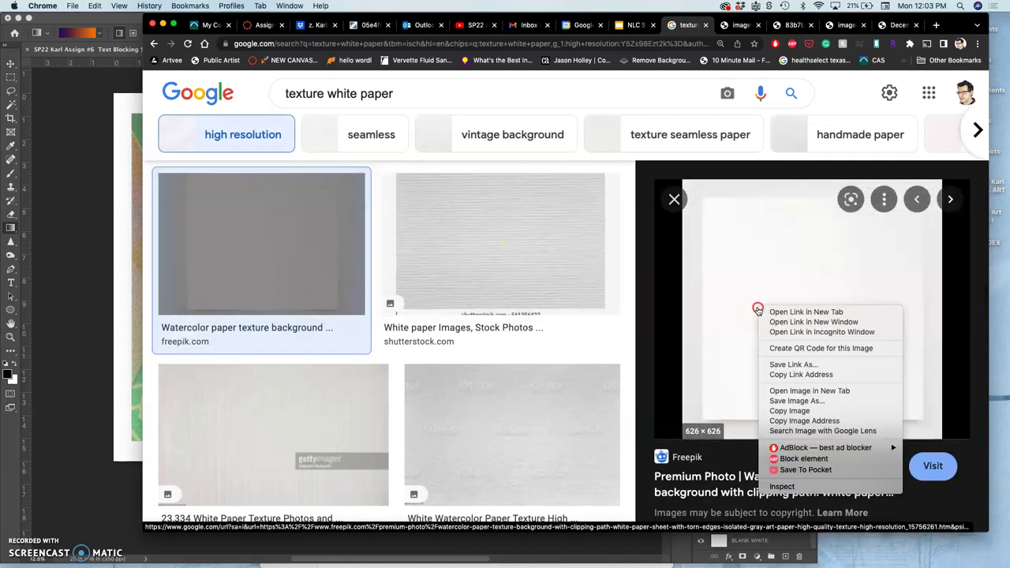
click(787, 391)
click(704, 25)
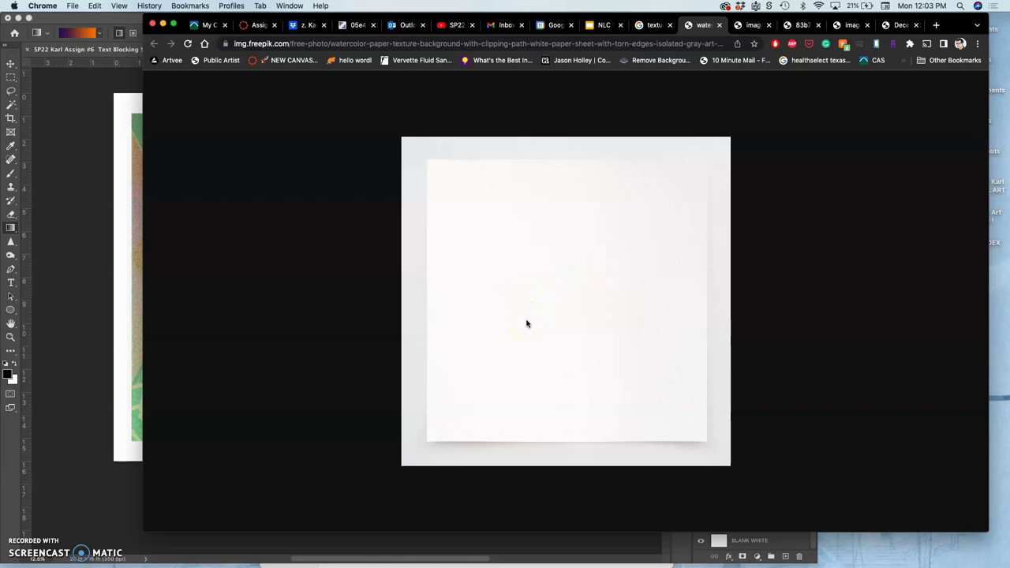
- Magnify the watercolor paper image and move the My Courses tab further along the tab bar
key(super+equal)
key(super+equal)
key(super+equal)
key(super+equal)
key(super+equal)
key(super+equal)
key(super+equal)
key(super+equal)
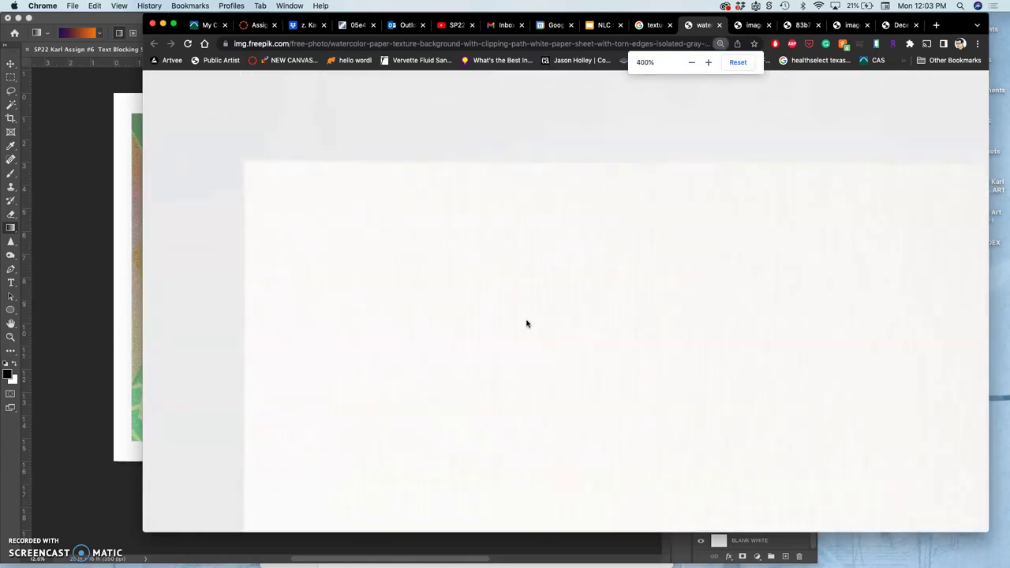
drag(297, 248, 129, 272)
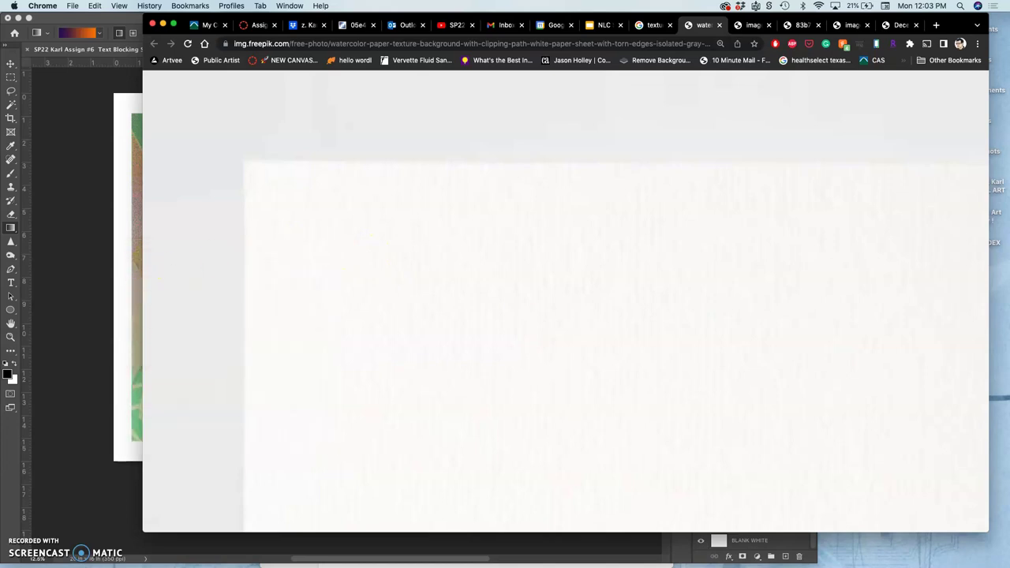
drag(190, 17, 360, 45)
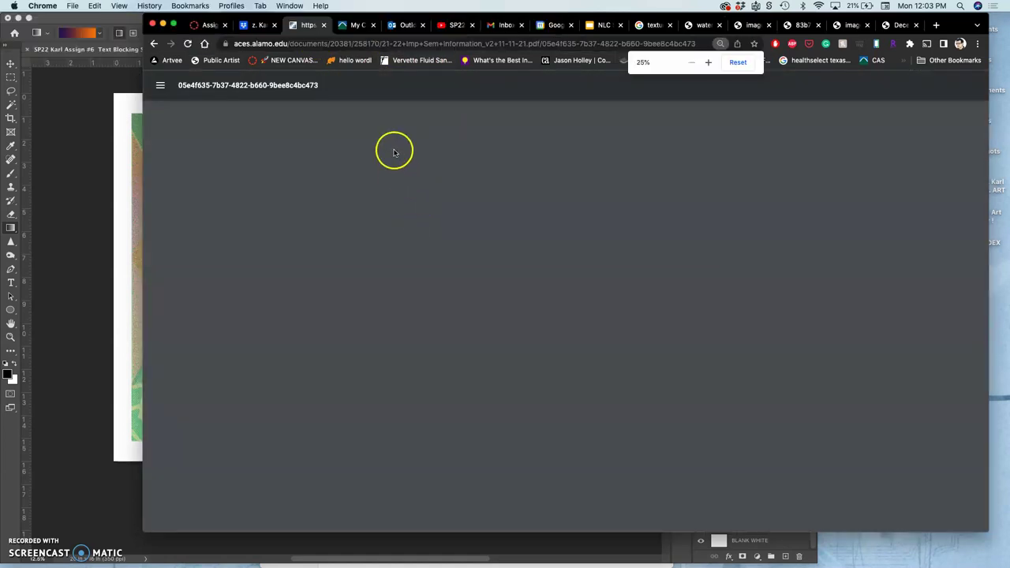
click(709, 26)
click(753, 26)
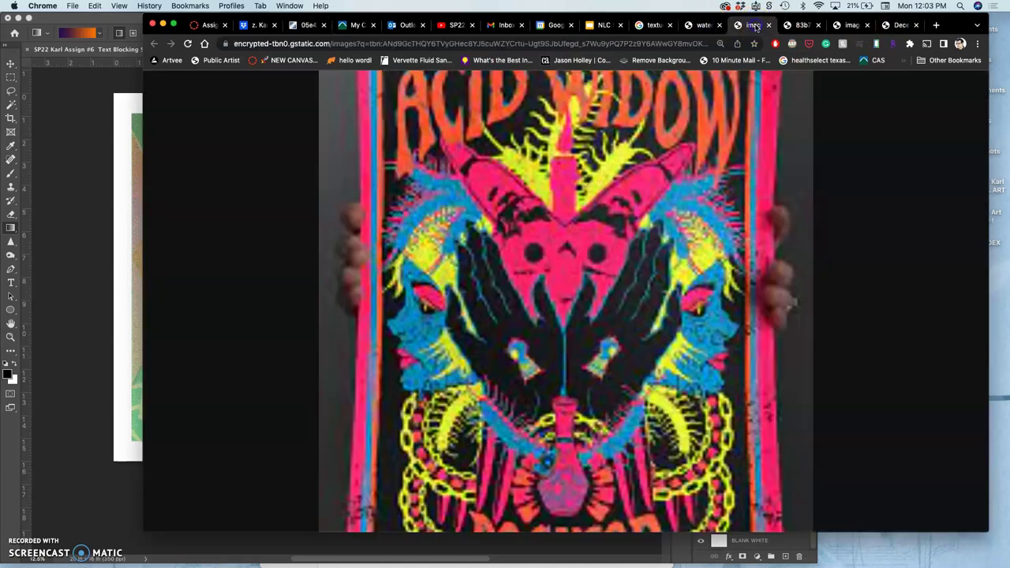
click(706, 26)
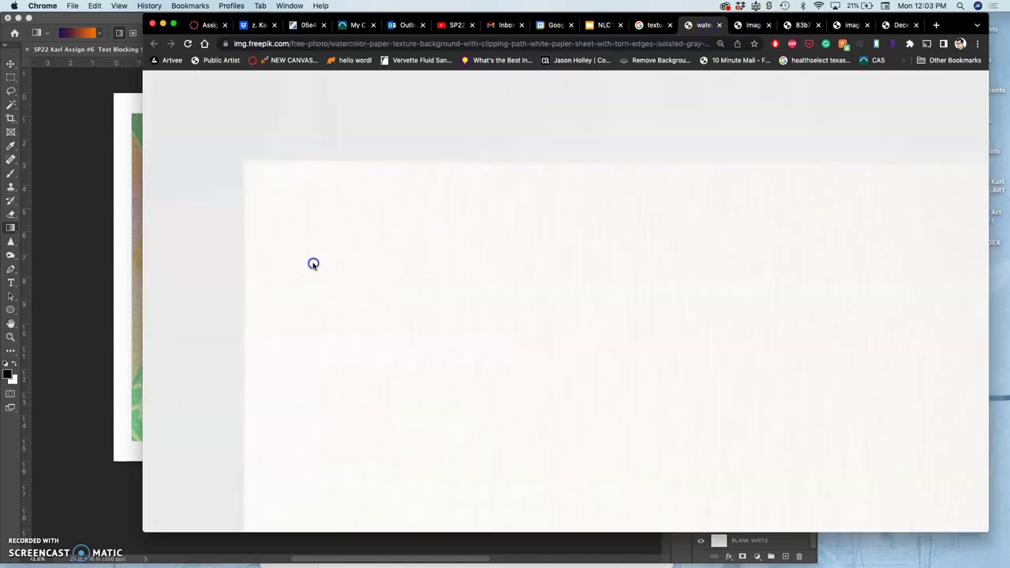
- Save the watercolor paper image to Downloads as a .webp and readjust the page zoom
right_click(277, 300)
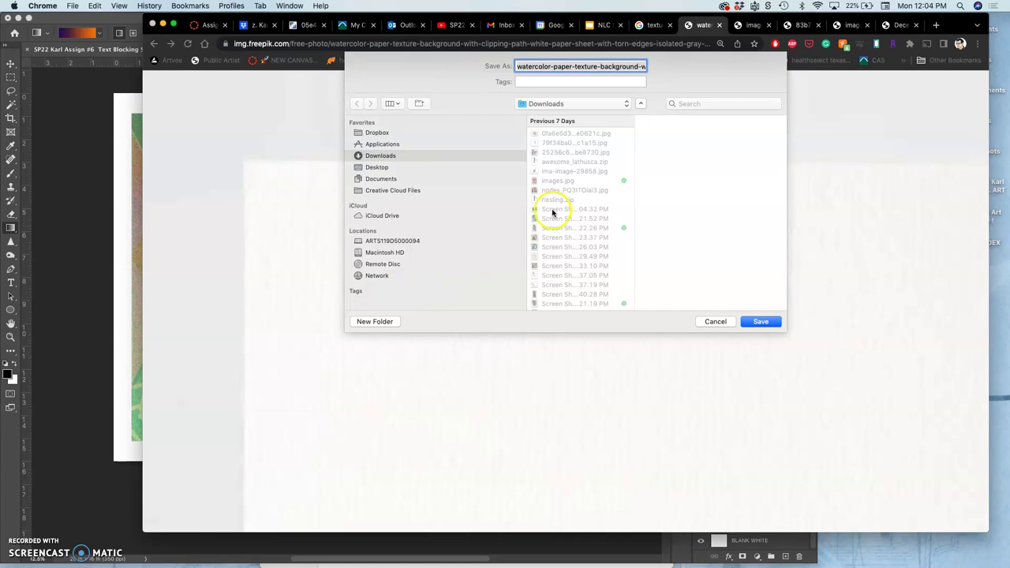
click(605, 66)
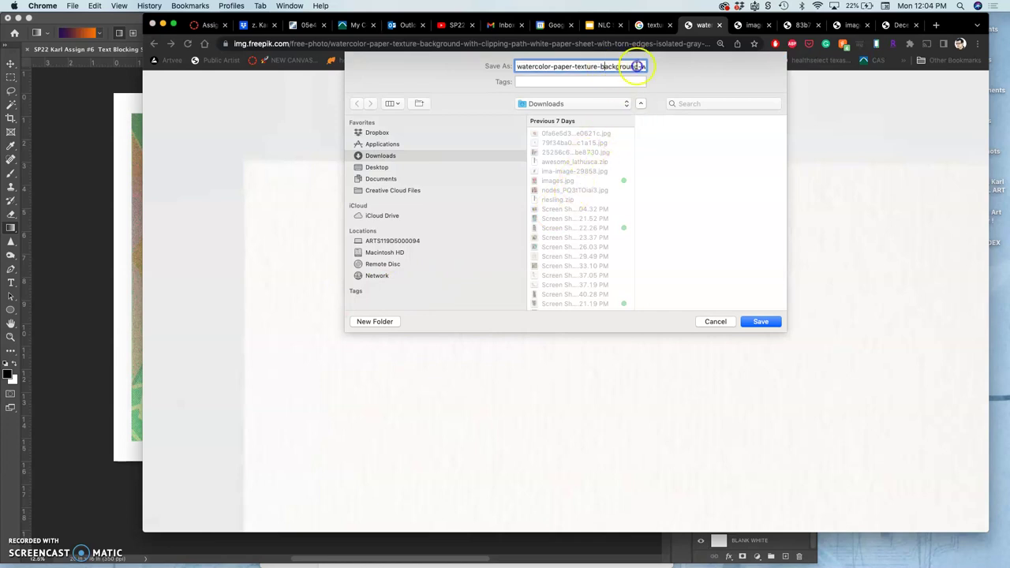
drag(636, 66, 690, 65)
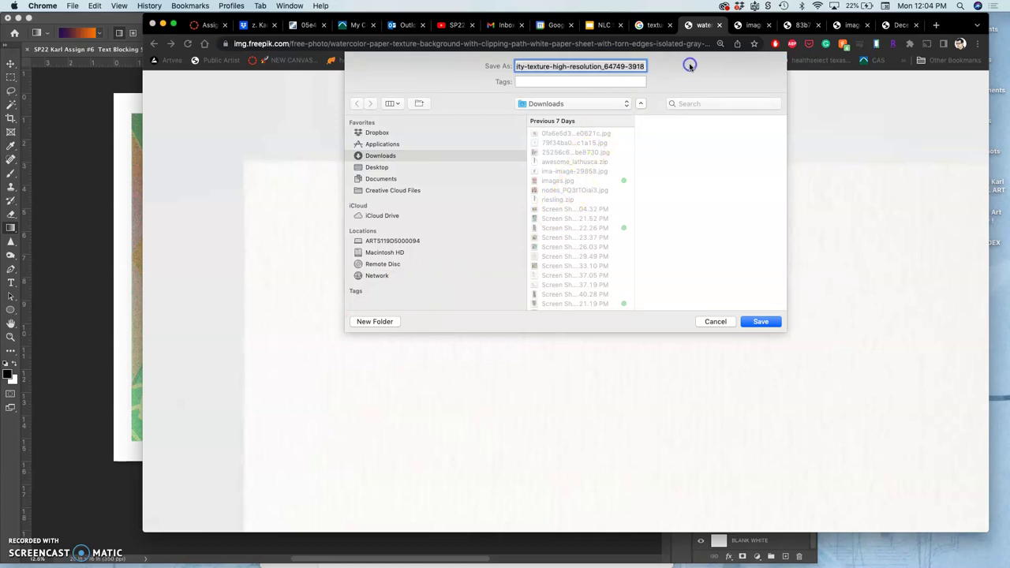
click(759, 321)
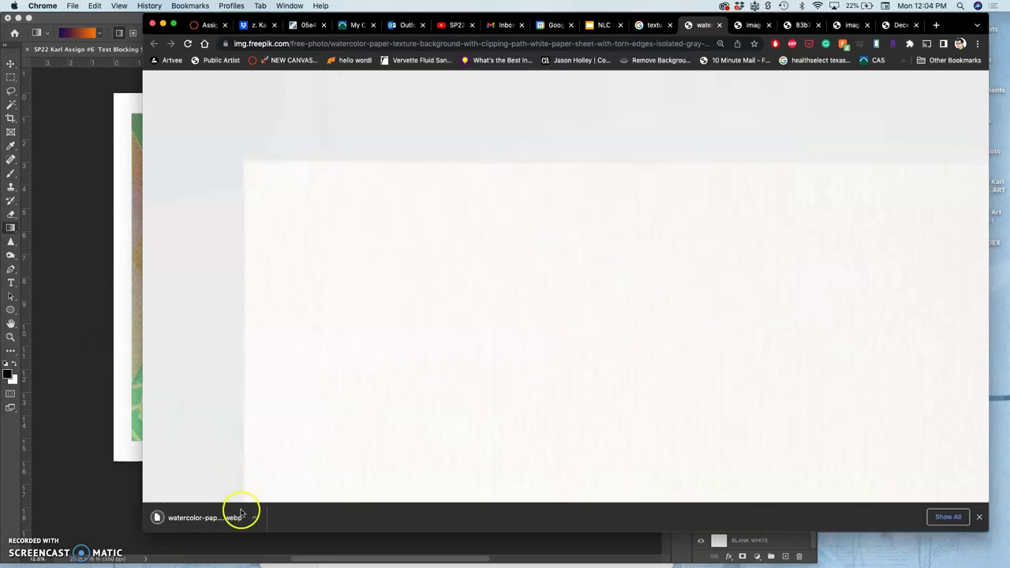
click(979, 519)
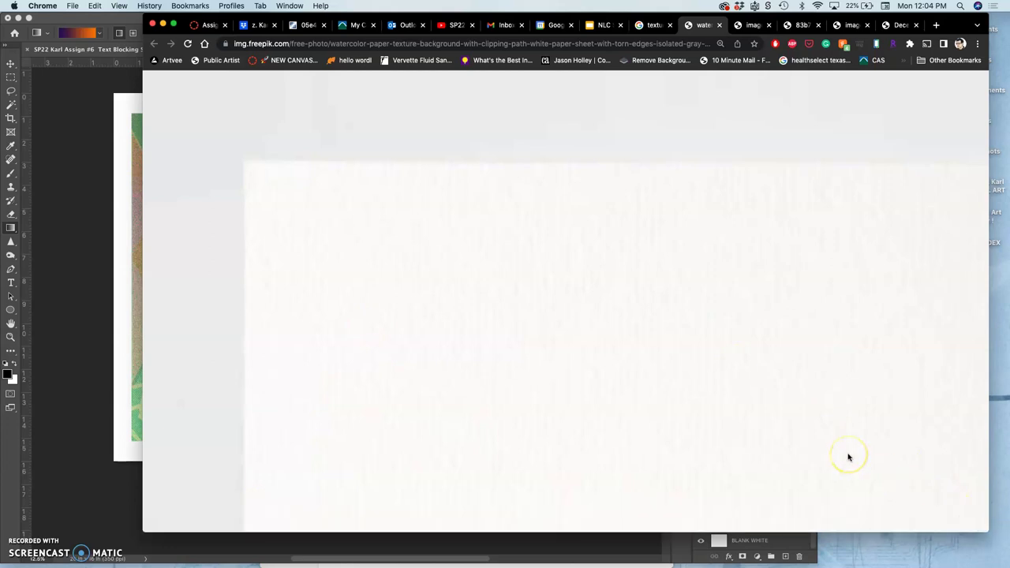
key(super+minus)
key(super+plus)
key(super+plus)
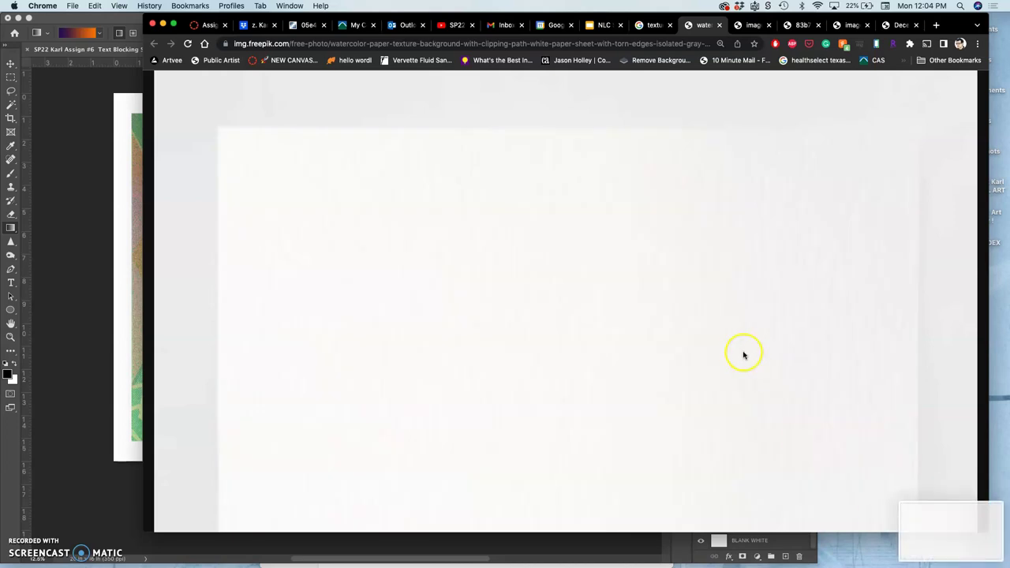
- Drop the texture screenshot into the poster as Layer 2 and scale it to cover the background
drag(937, 541, 132, 407)
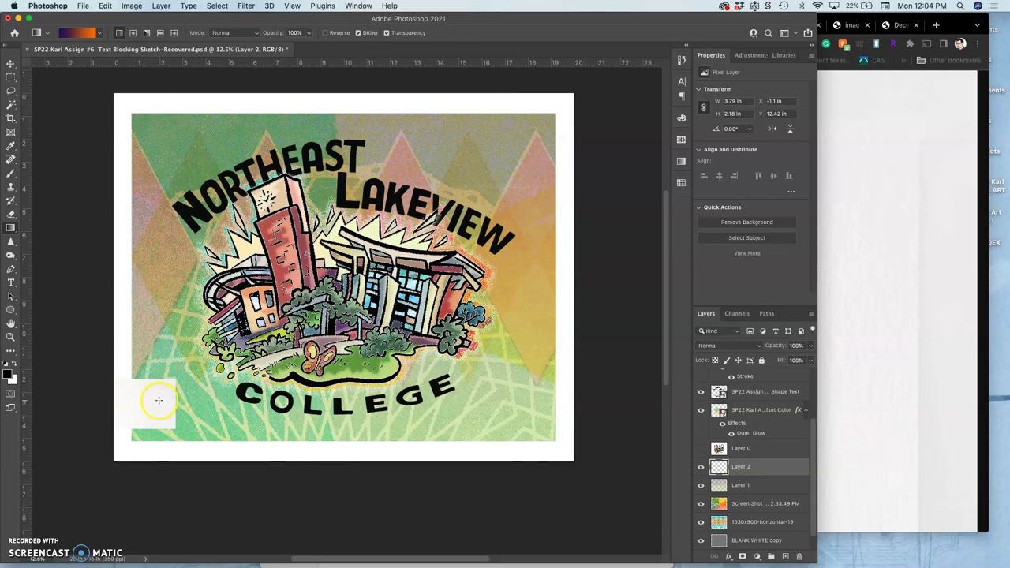
click(12, 64)
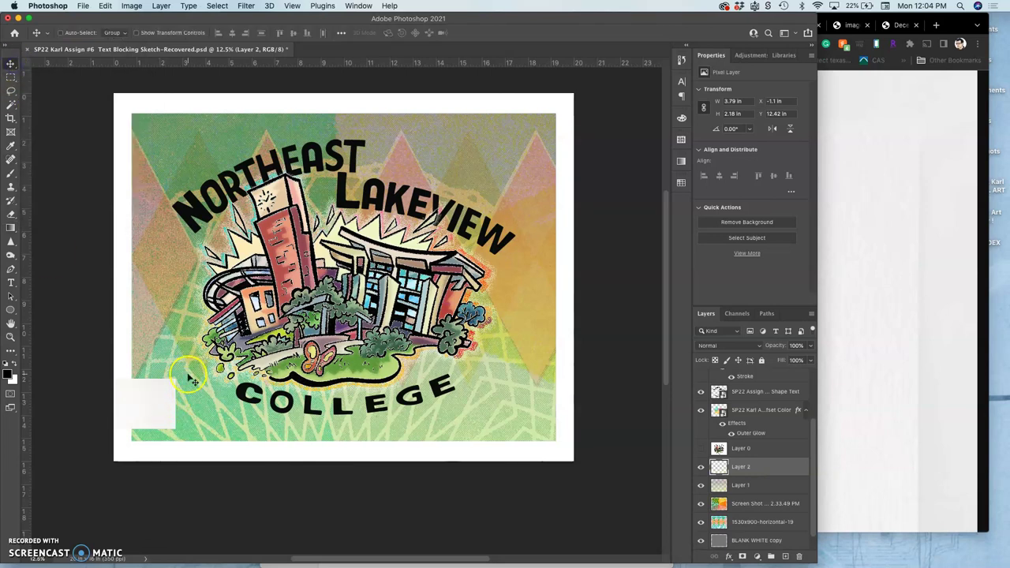
drag(171, 397, 555, 114)
key(super+t)
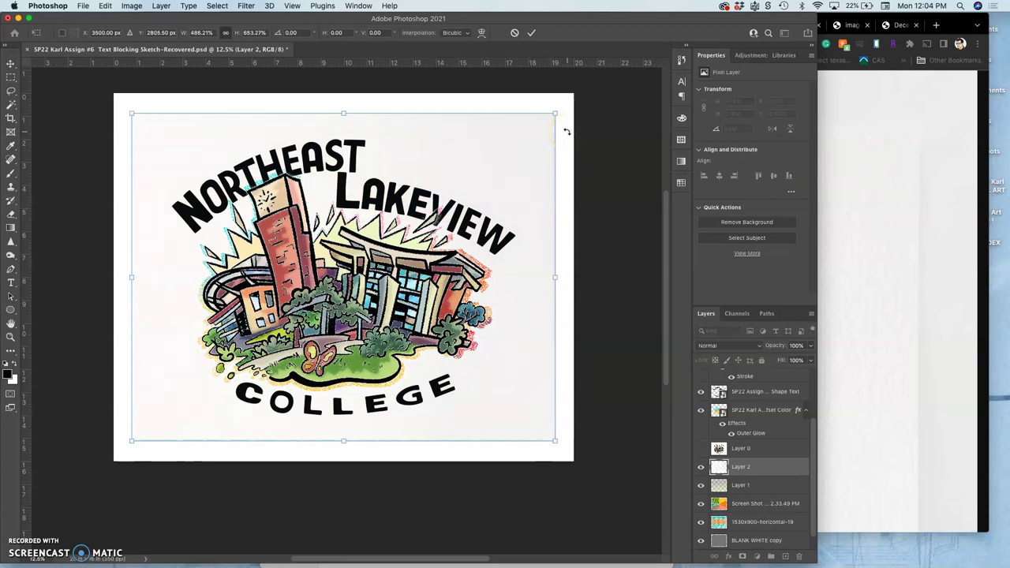
key(Return)
click(564, 186)
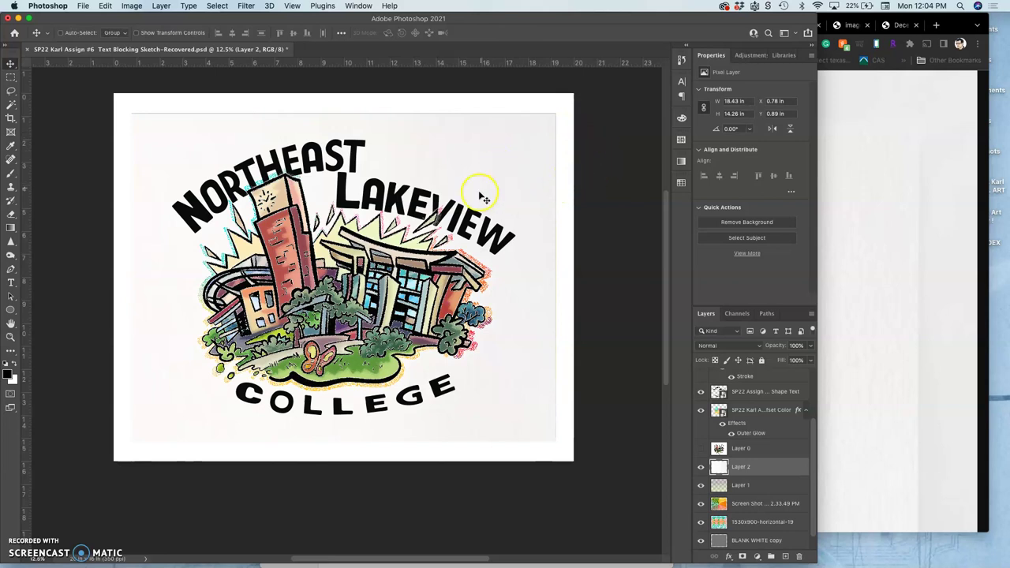
- Zoom in and pan across the poster to inspect the paper texture's detail and edges
key(super+equal)
key(super+equal)
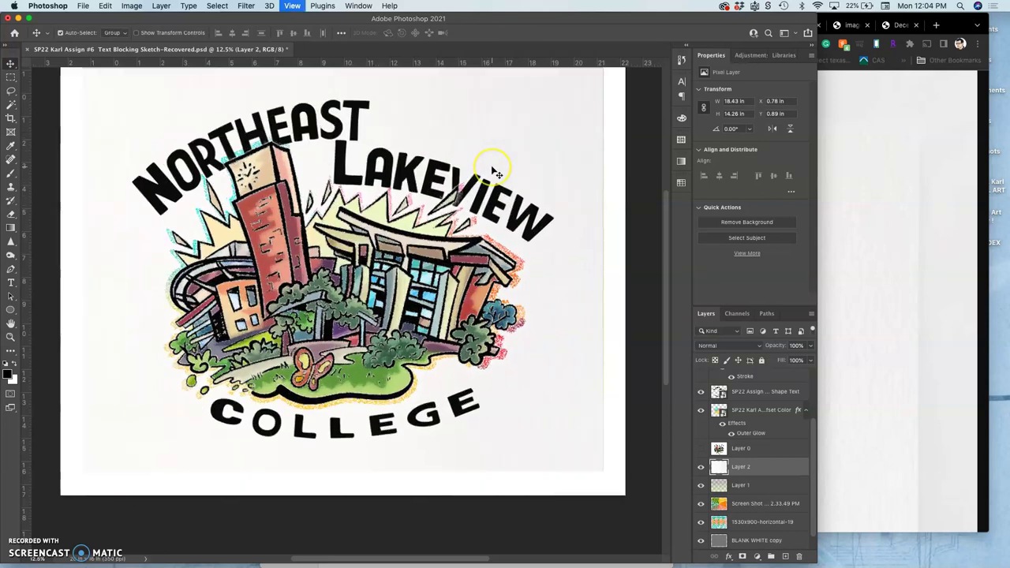
key(super+equal)
key(super+equal)
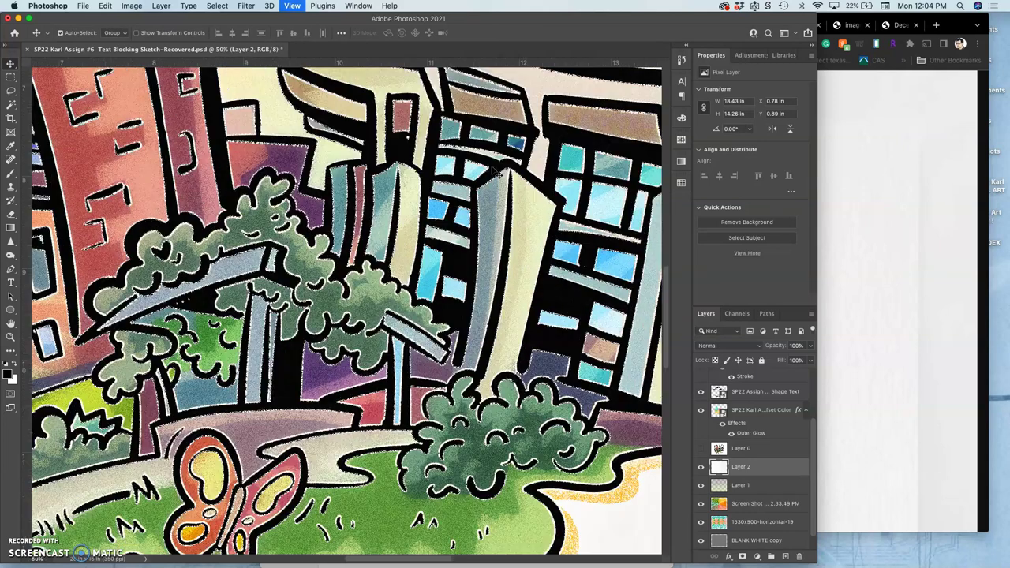
key(super+equal)
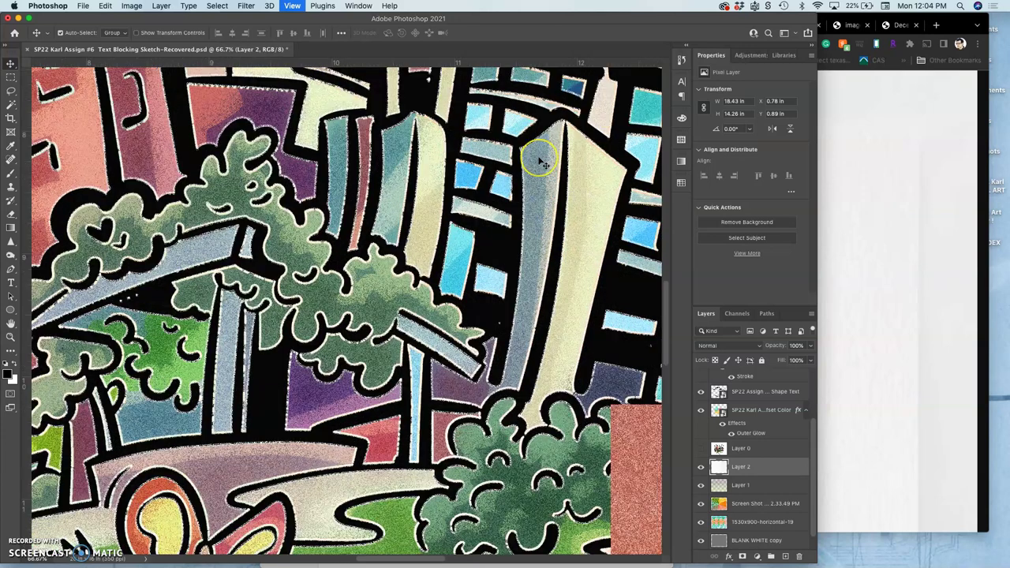
key(super+equal)
key(super+equal)
key(super+equal)
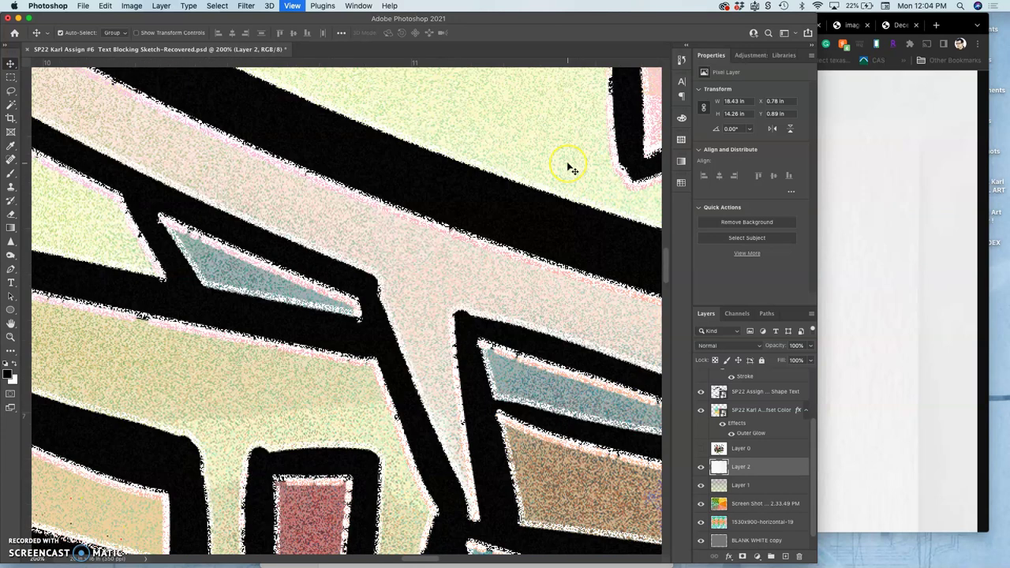
scroll(572, 168, up, 10)
scroll(572, 168, right, 5)
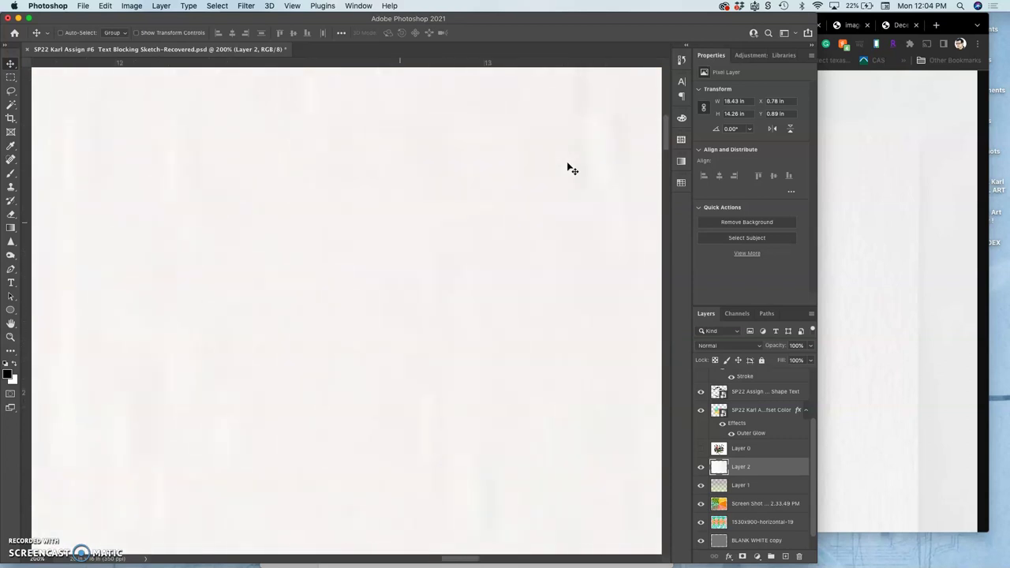
scroll(572, 168, right, 5)
scroll(571, 168, right, 5)
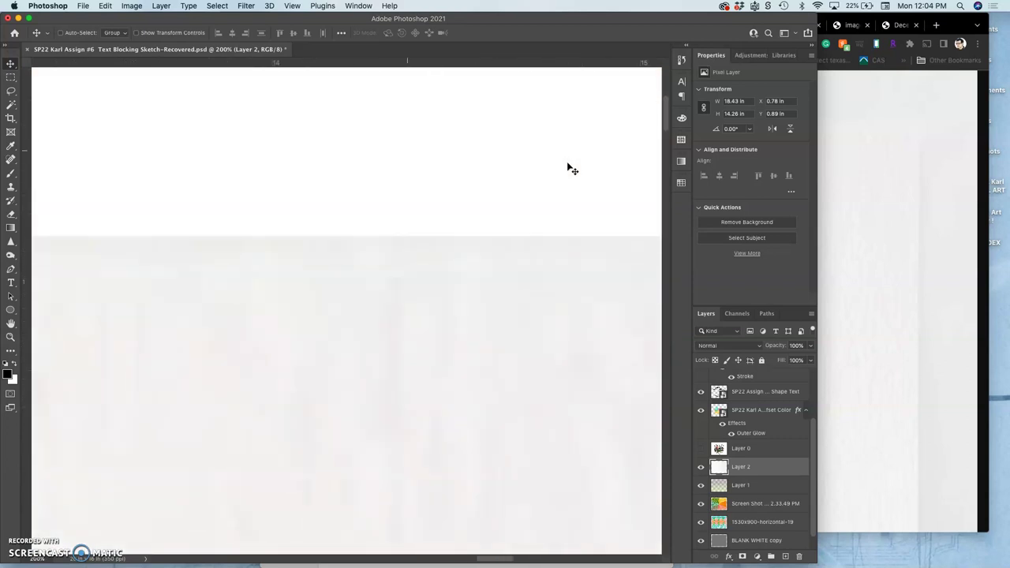
scroll(572, 168, right, 5)
scroll(572, 168, down, 1)
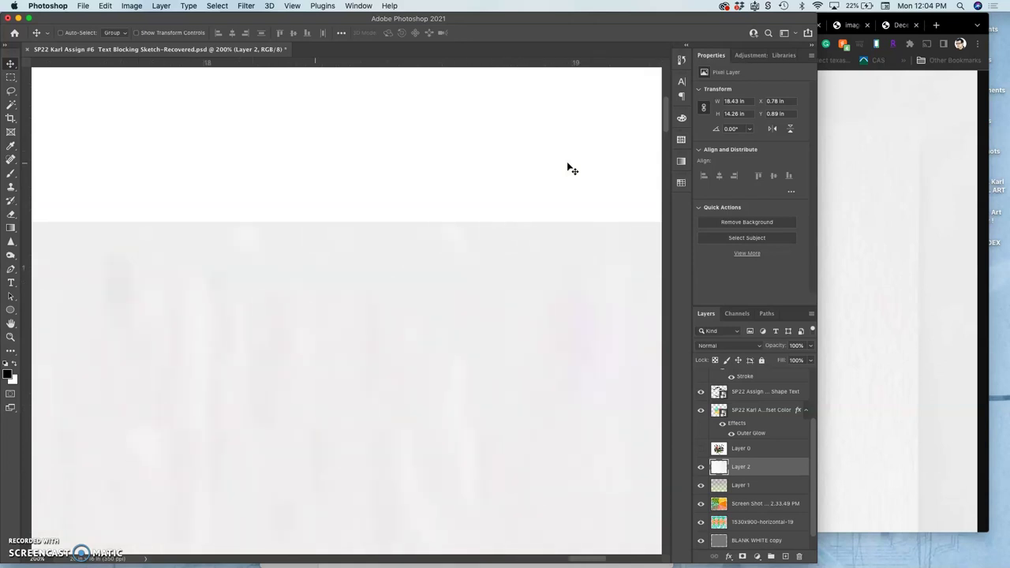
key(super+minus)
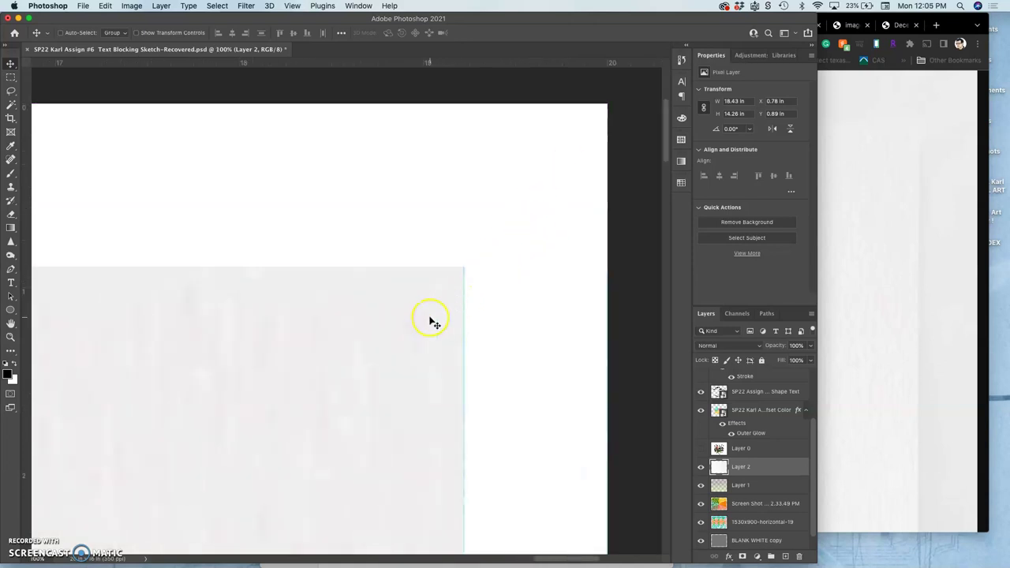
scroll(513, 347, down, 3)
scroll(513, 348, right, 2)
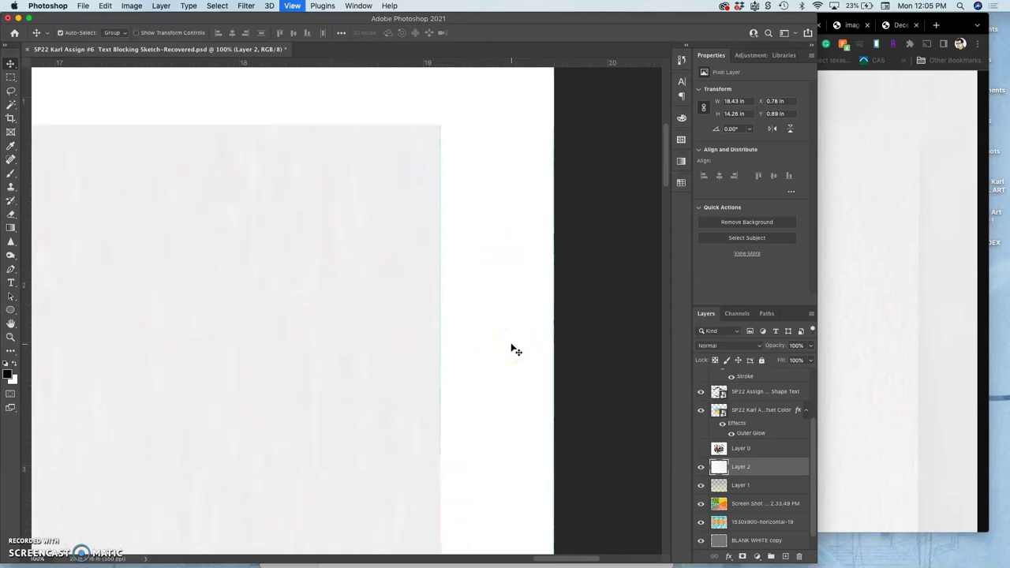
key(super+minus)
key(super+minus)
- Try a Dissolve blend on the texture Layer 2 at 74% opacity
scroll(511, 342, left, 3)
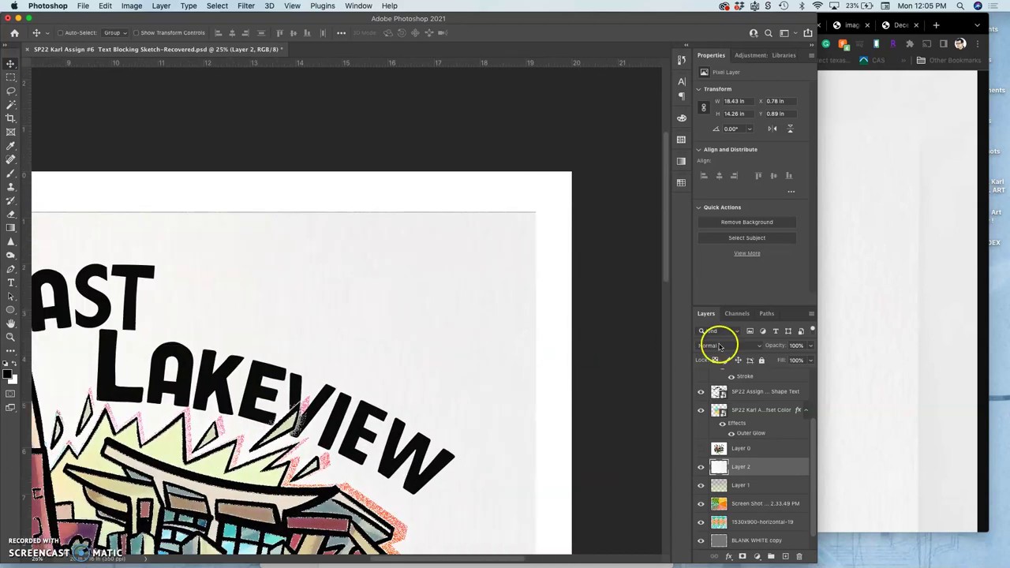
click(723, 347)
click(722, 354)
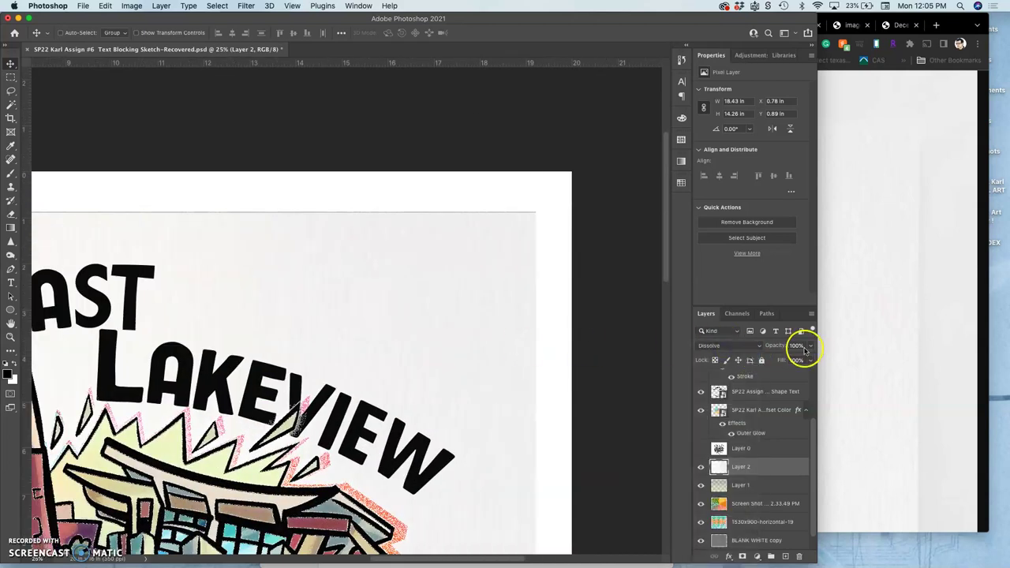
click(809, 350)
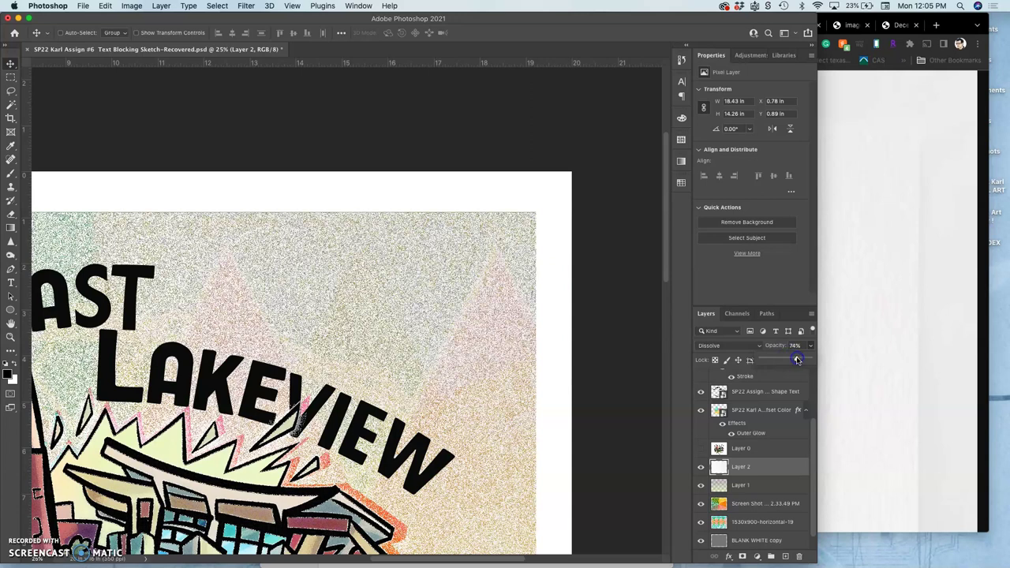
click(647, 361)
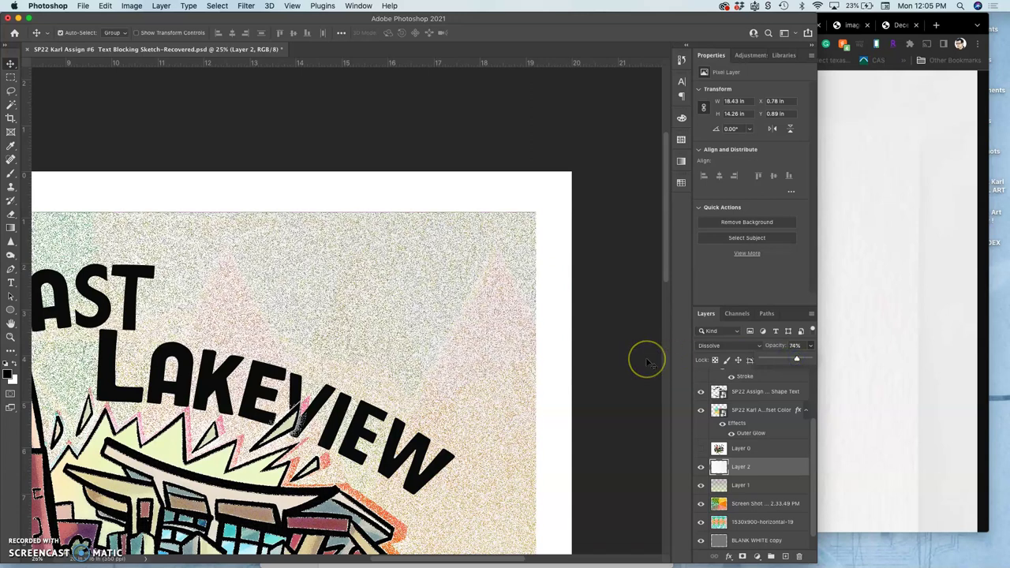
- Switch Layer 2's blend mode to Hard Light instead
key(super+minus)
key(super+minus)
key(super+minus)
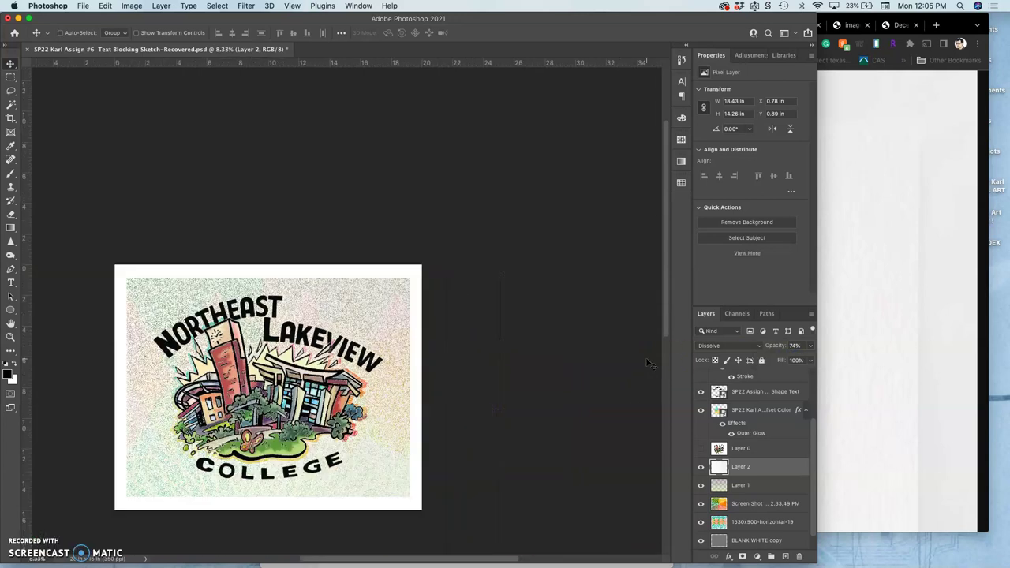
scroll(496, 369, left, 5)
scroll(496, 369, down, 3)
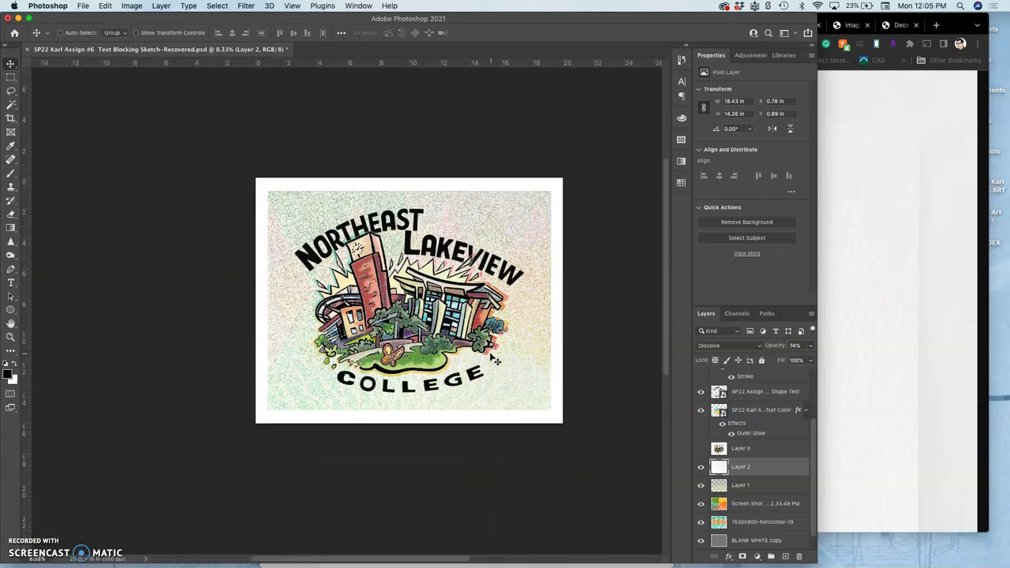
click(714, 346)
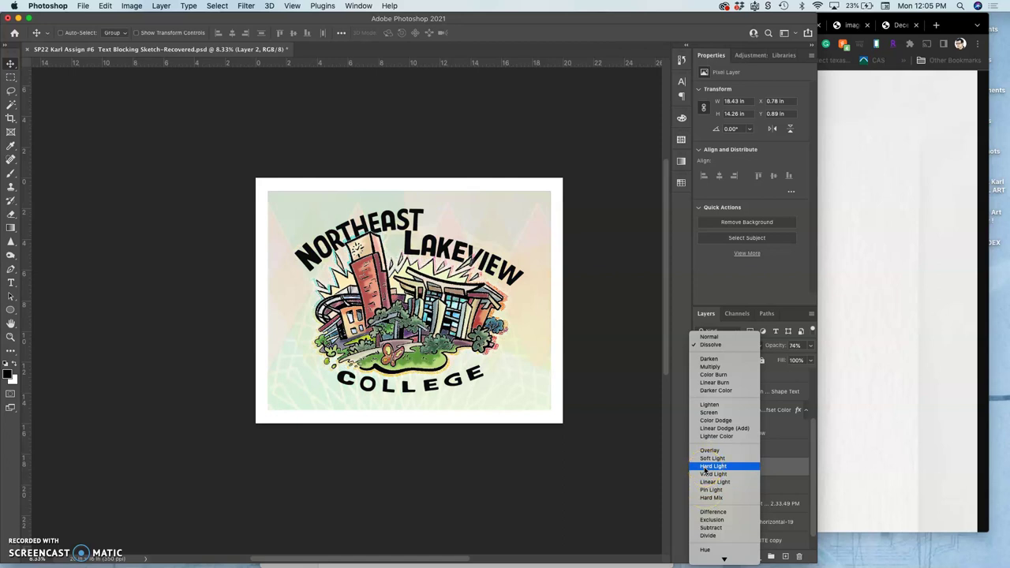
click(705, 469)
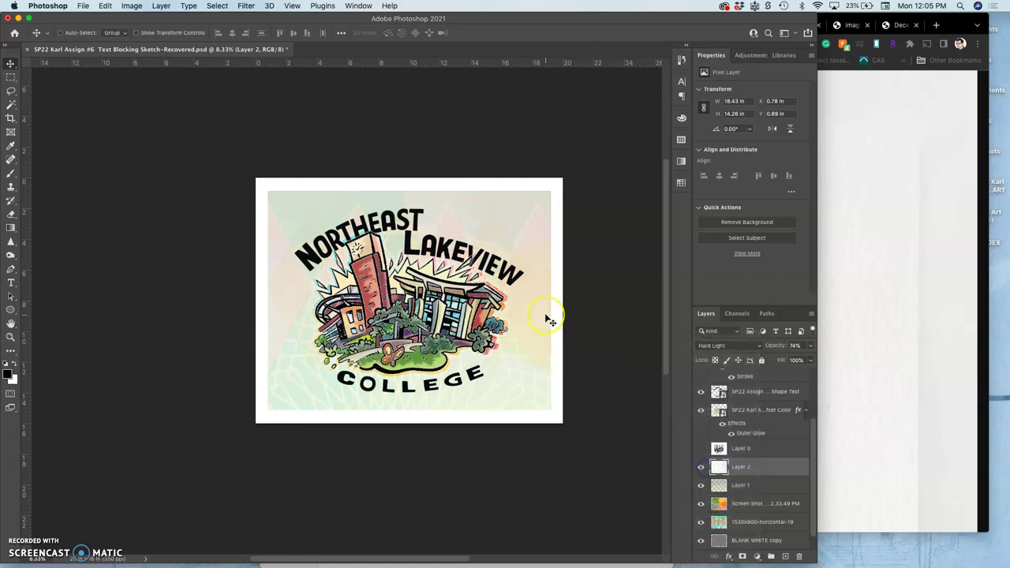
- Zoom in and pan across the artwork to inspect the Hard Light texture
key(super+plus)
key(super+plus)
key(super+plus)
key(super+plus)
key(super+plus)
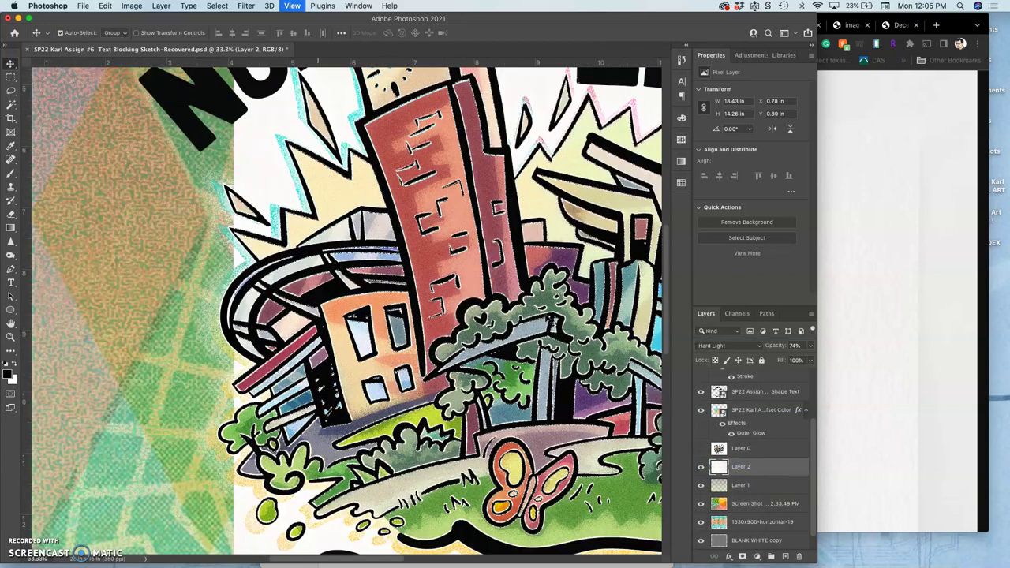
scroll(183, 250, up, 10)
scroll(183, 250, left, 10)
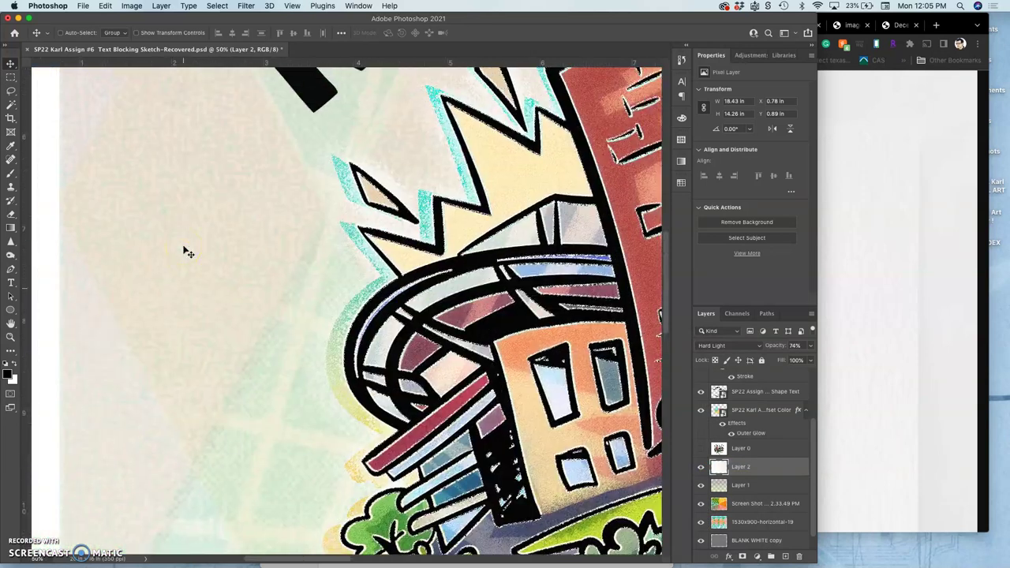
scroll(184, 251, up, 5)
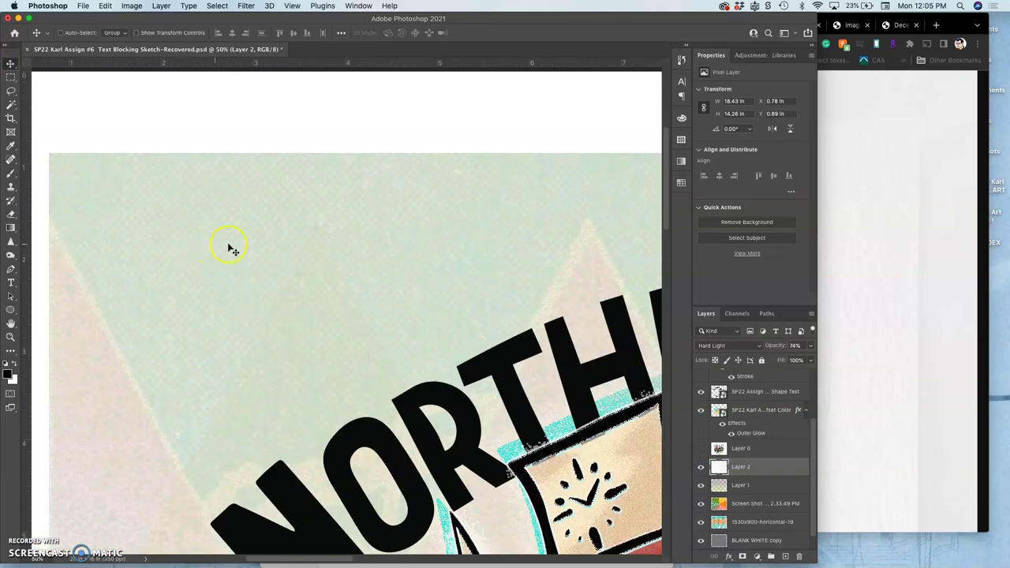
scroll(273, 254, right, 10)
scroll(271, 255, right, 10)
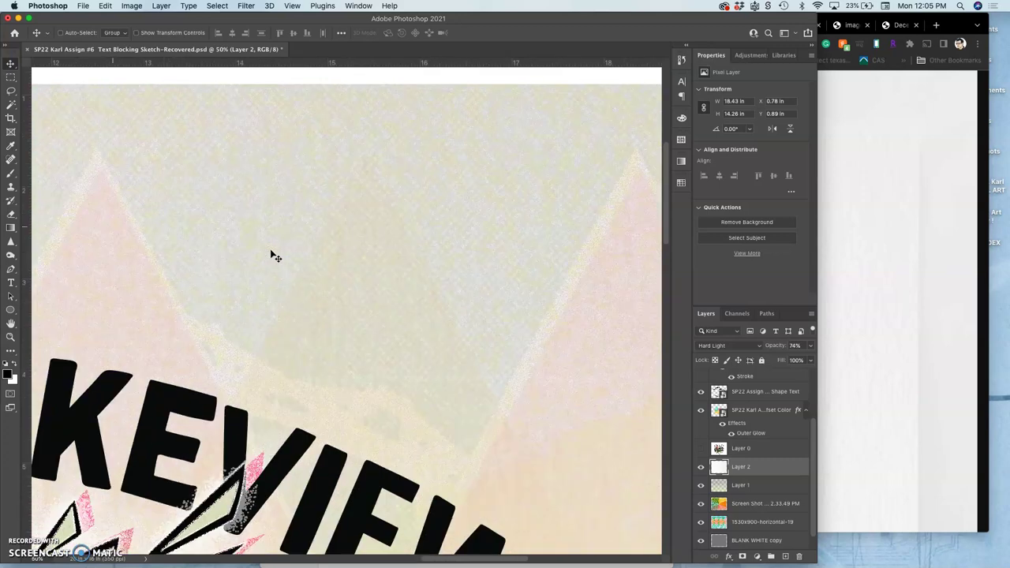
scroll(271, 254, down, 6)
scroll(271, 254, down, 15)
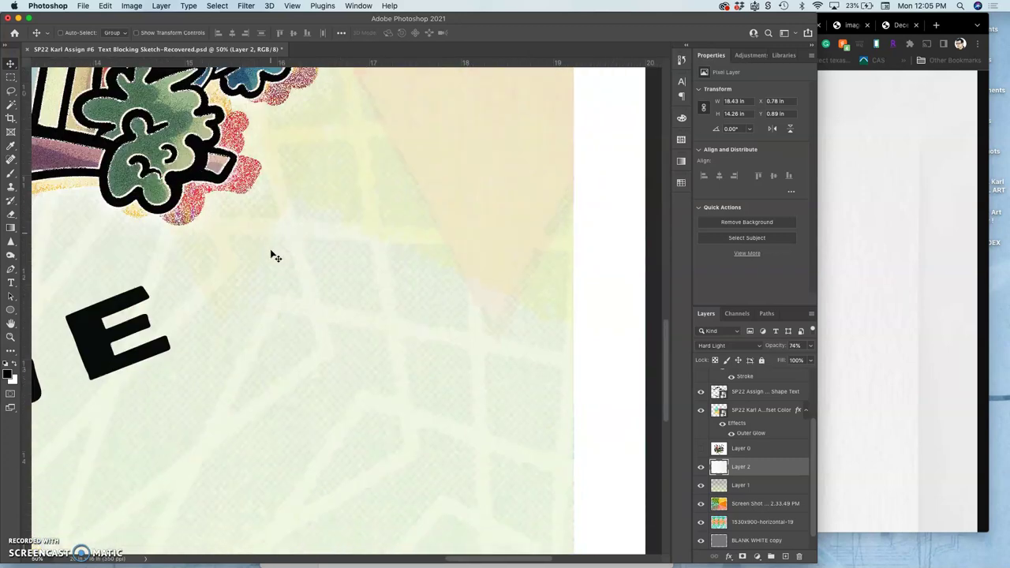
scroll(270, 255, left, 5)
- Zoom out to the whole poster and toggle Layer 2's visibility to compare
key(super+minus)
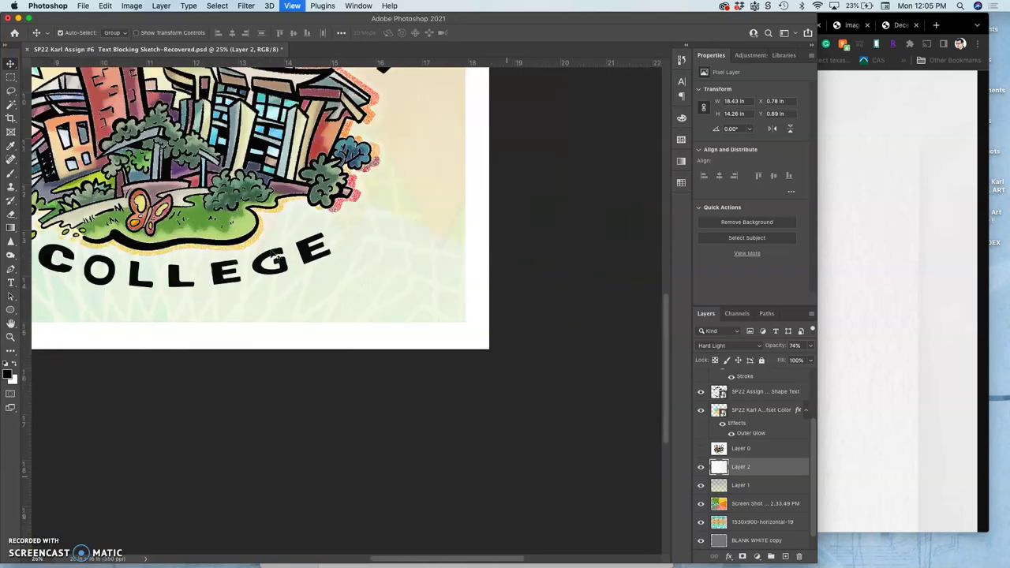
key(super+minus)
key(super+minus)
key(super+minus)
key(super+minus)
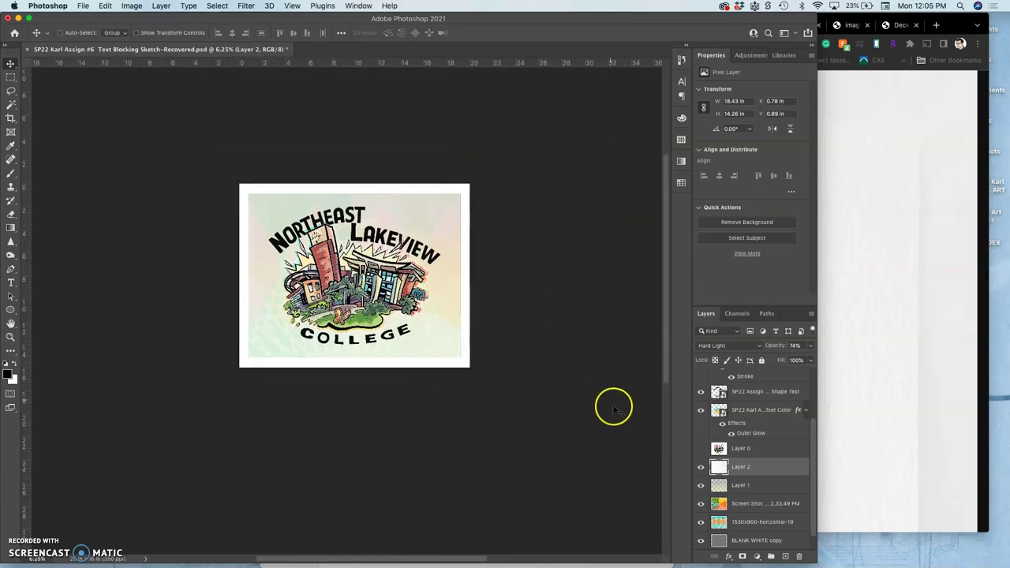
click(699, 467)
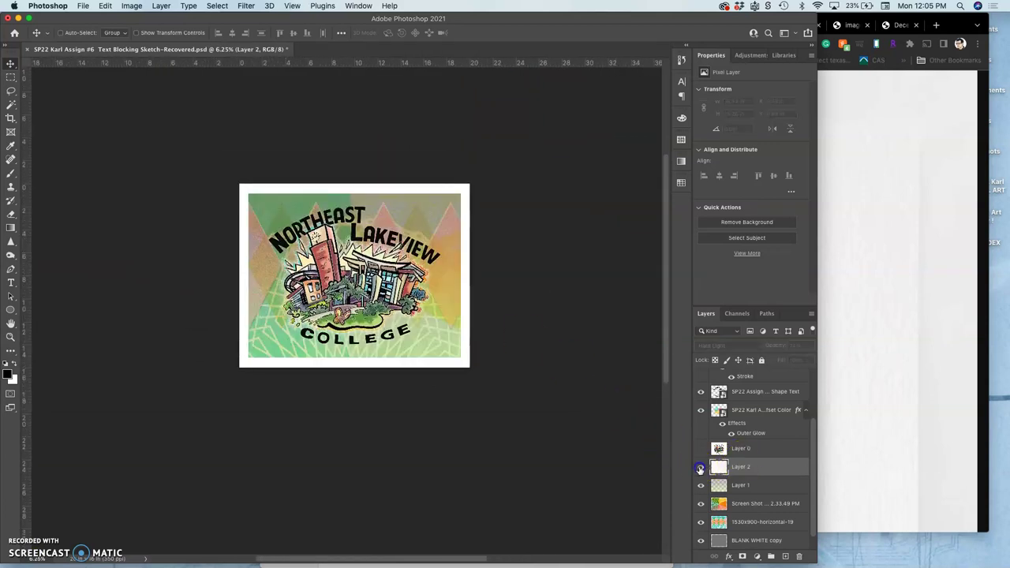
click(699, 467)
click(699, 467)
click(700, 467)
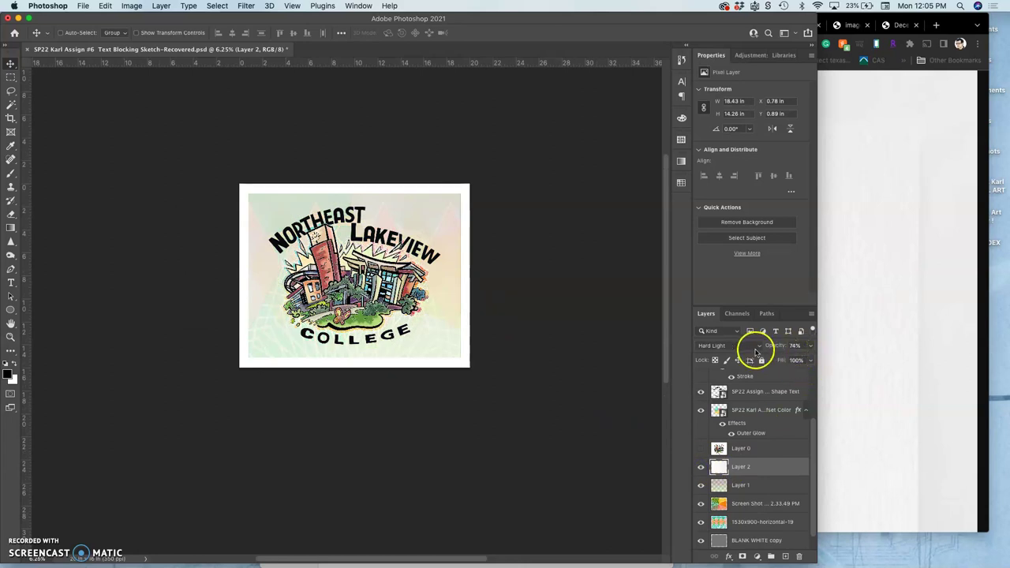
- Set Layer 2 to Dissolve at 54% opacity and duplicate it as Layer 2 copy
click(746, 347)
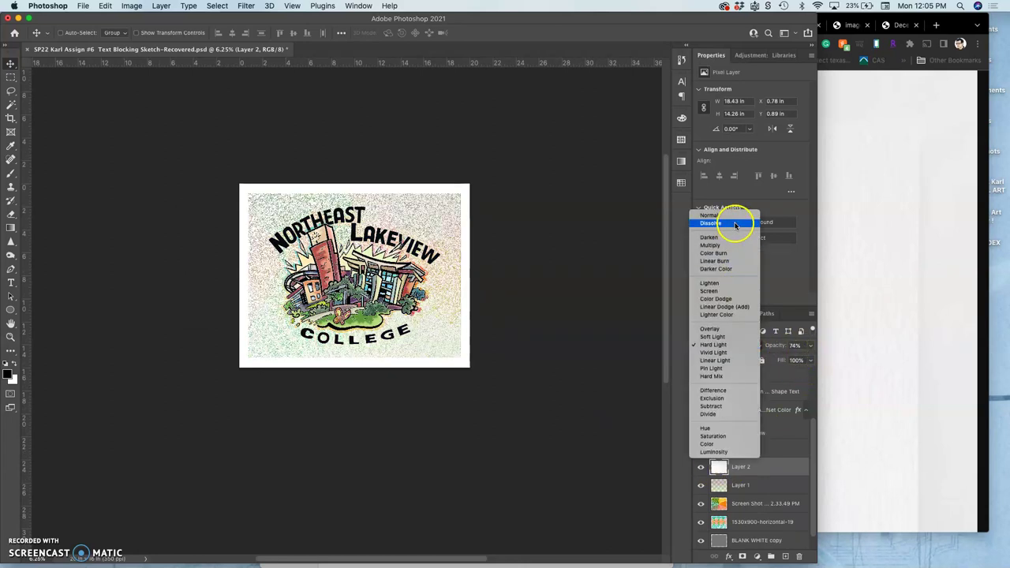
click(735, 224)
click(808, 347)
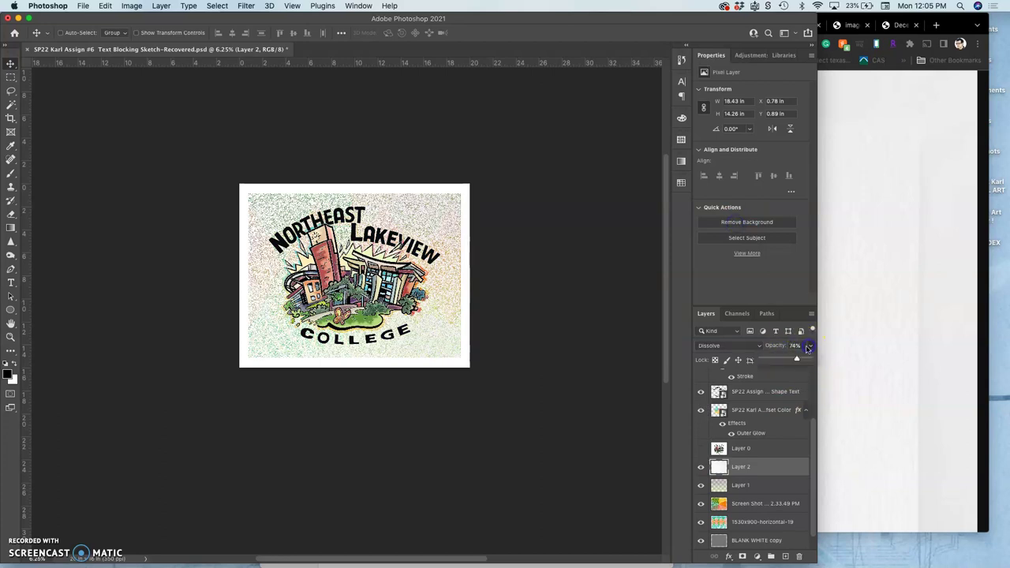
click(787, 360)
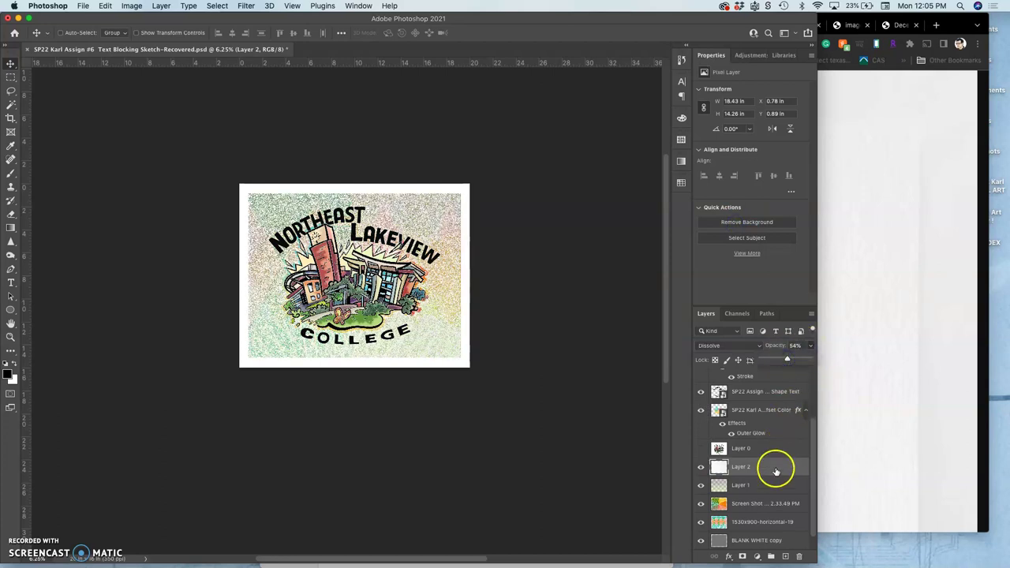
drag(776, 468, 765, 486)
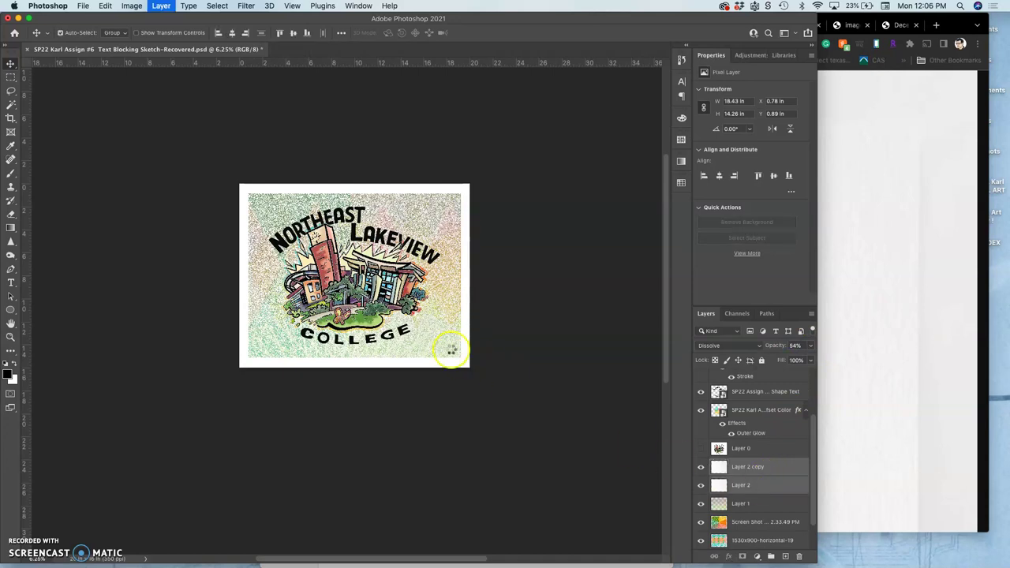
- Delete the original Layer 2 and zoom to 100% on the NORTHEAST lettering
key(BackSpace)
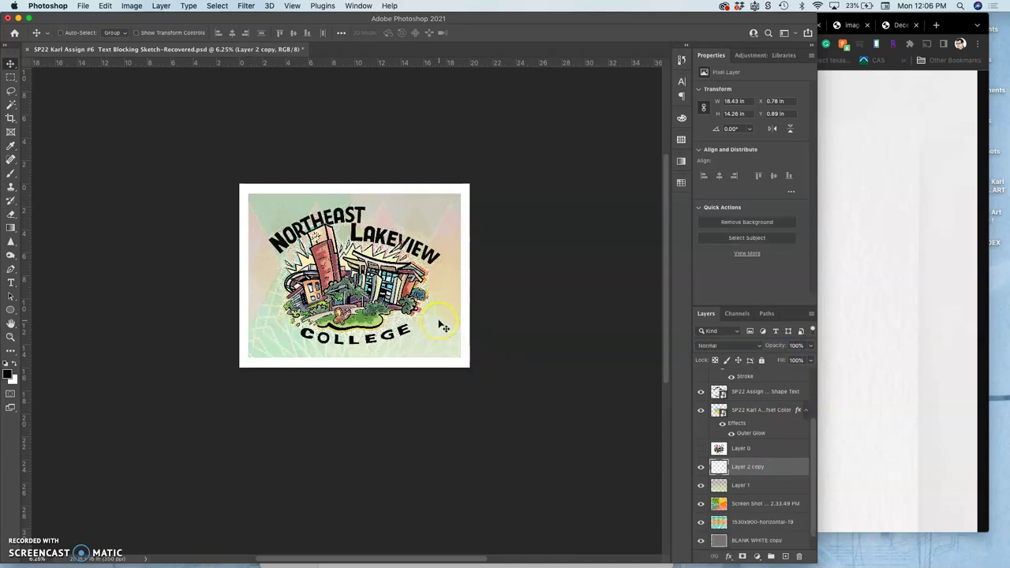
key(super+equal)
key(super+equal)
key(super+equal)
key(super+equal)
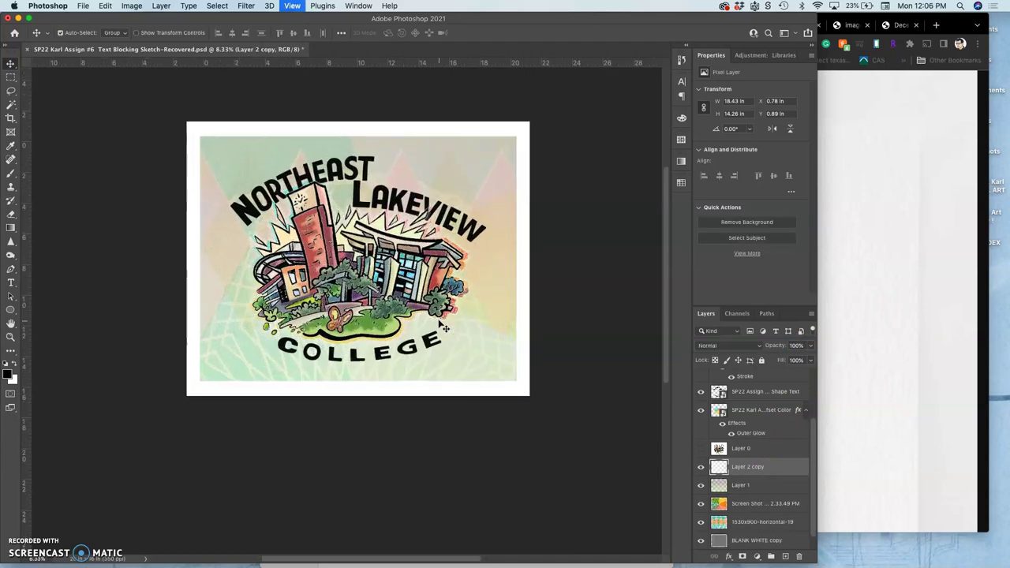
scroll(438, 316, up, 10)
scroll(439, 316, left, 3)
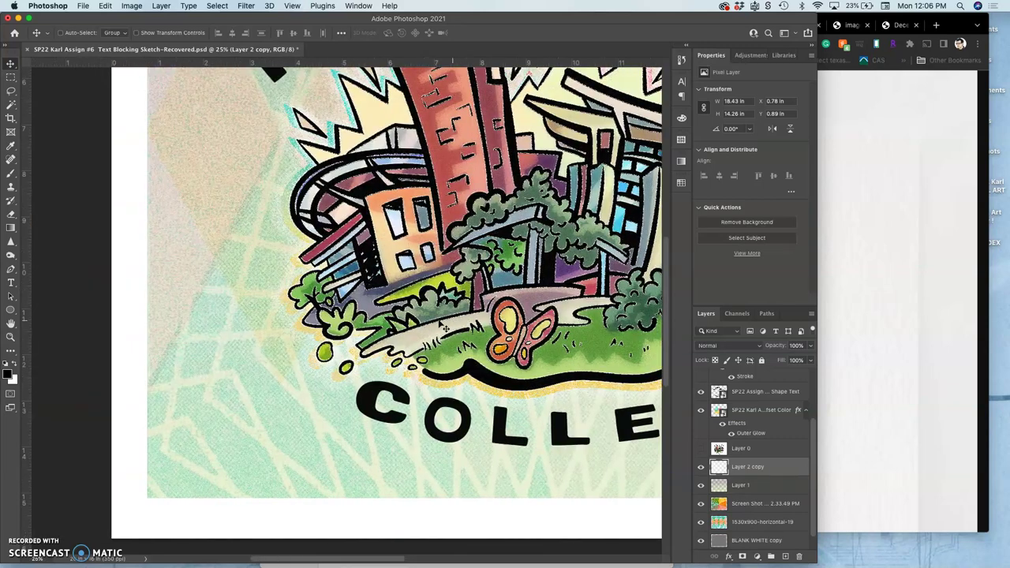
key(super+equal)
key(super+equal)
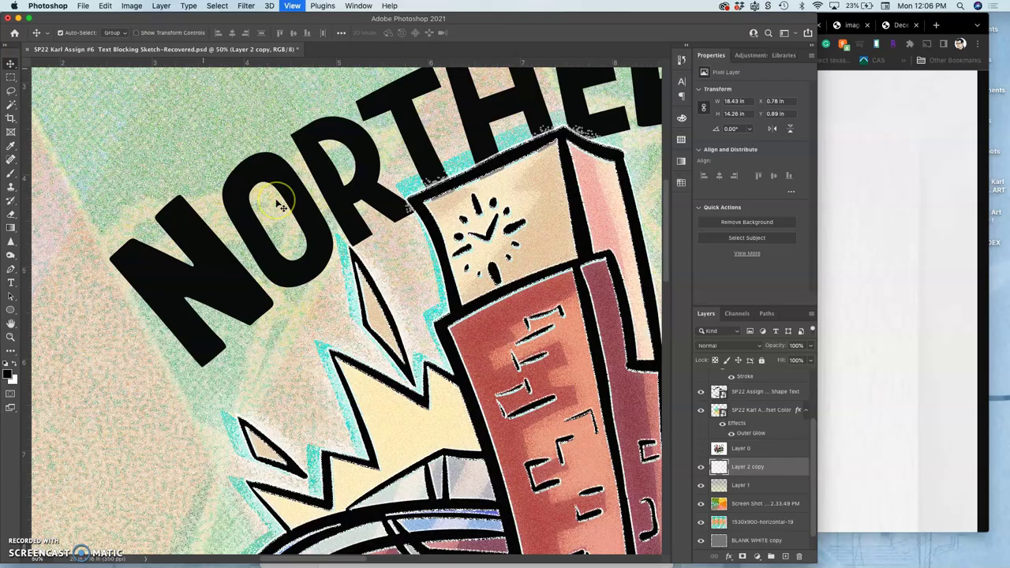
key(super+equal)
super+click(277, 205)
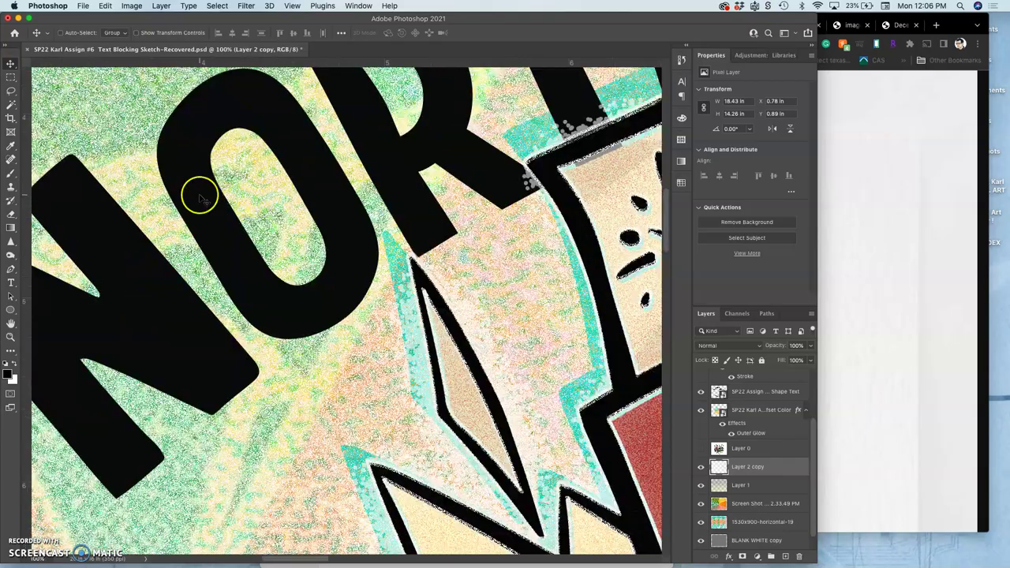
- Pan across the lettering to inspect the grain, then zoom back out to the whole poster
scroll(200, 199, up, 10)
scroll(200, 199, left, 10)
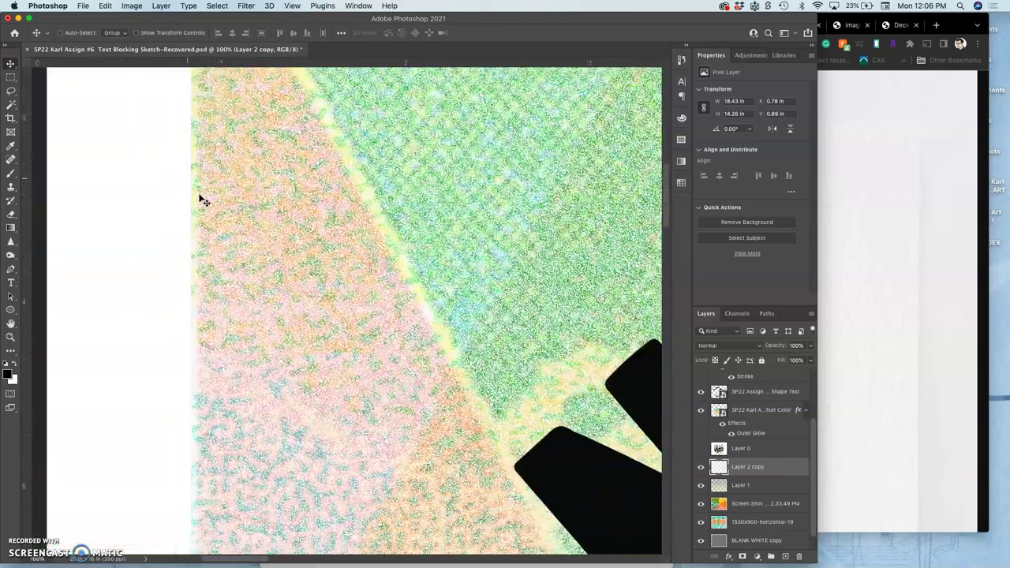
scroll(200, 199, down, 5)
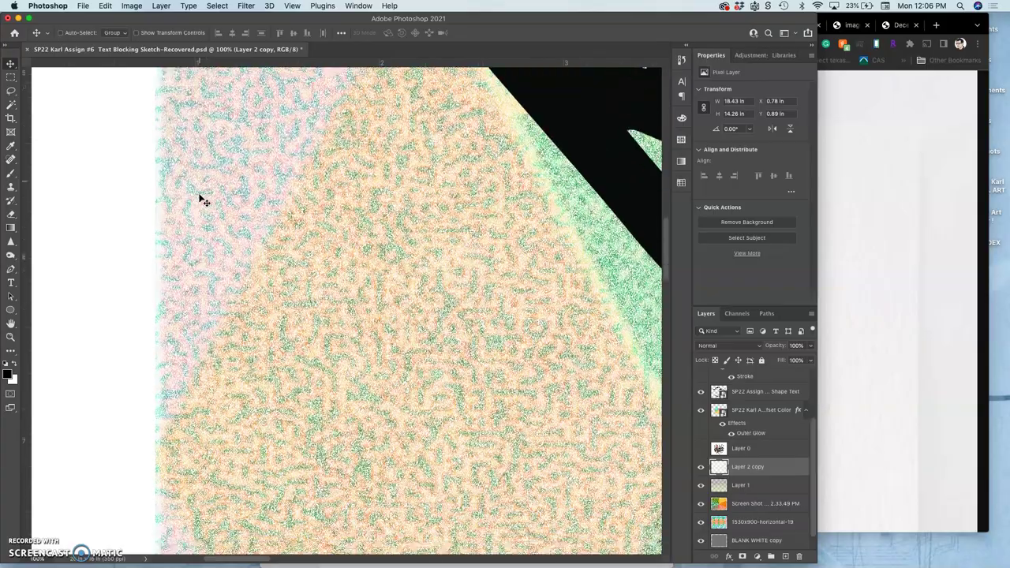
scroll(200, 199, right, 10)
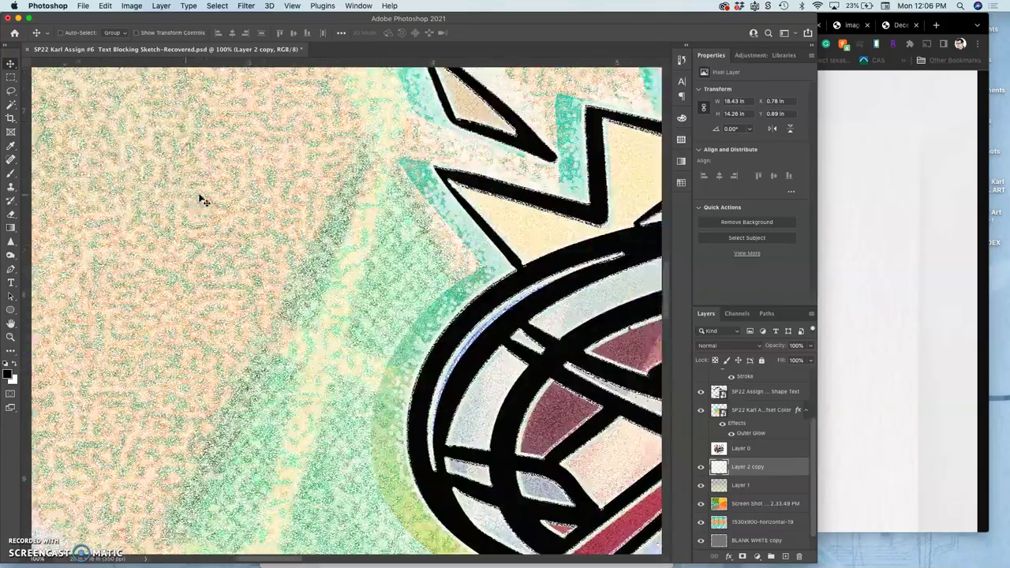
scroll(199, 198, down, 10)
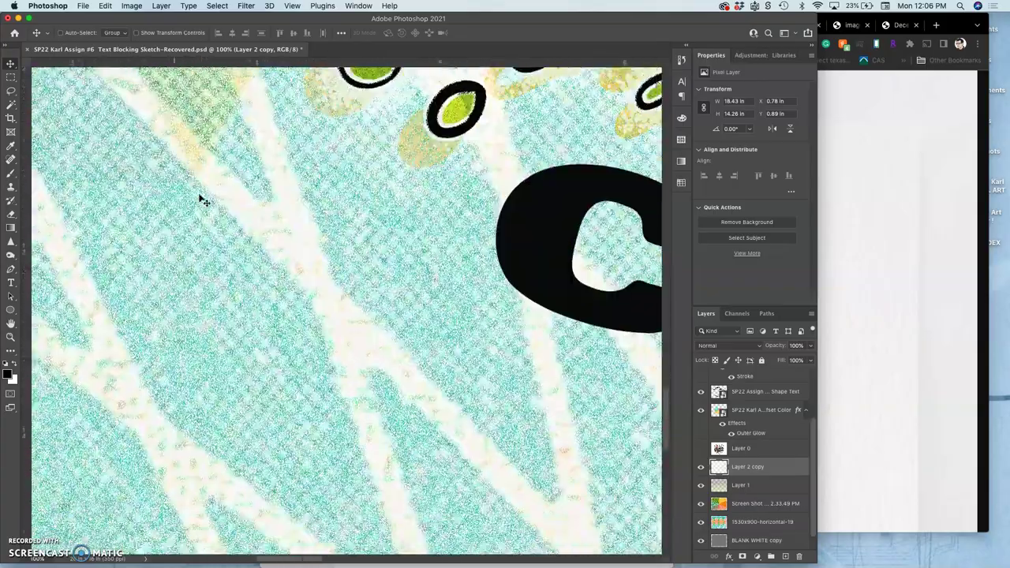
scroll(200, 199, down, 5)
scroll(199, 199, right, 8)
key(super+minus)
key(super+minus)
key(super+minus)
key(super+minus)
key(super+minus)
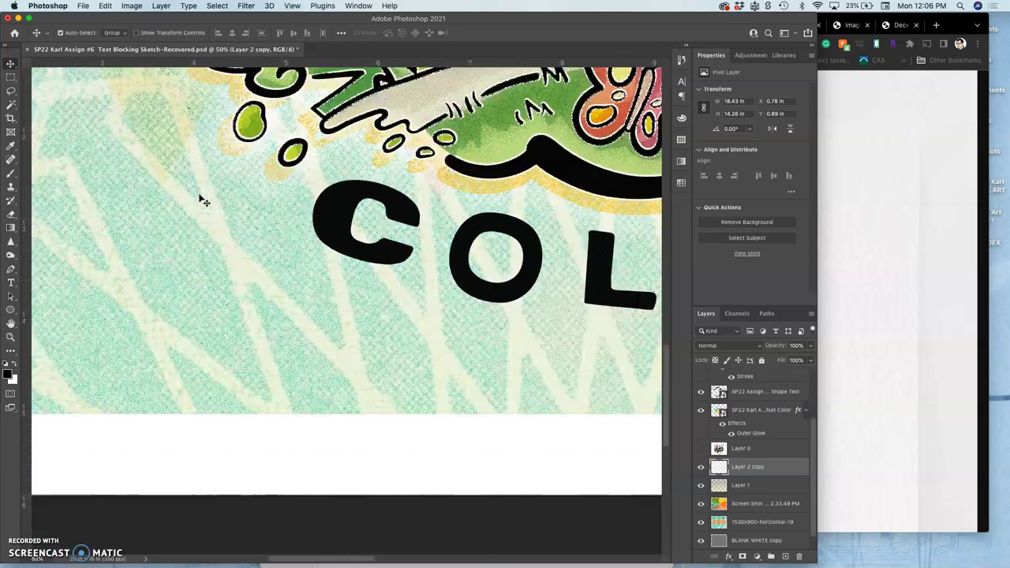
key(super+minus)
key(super+minus)
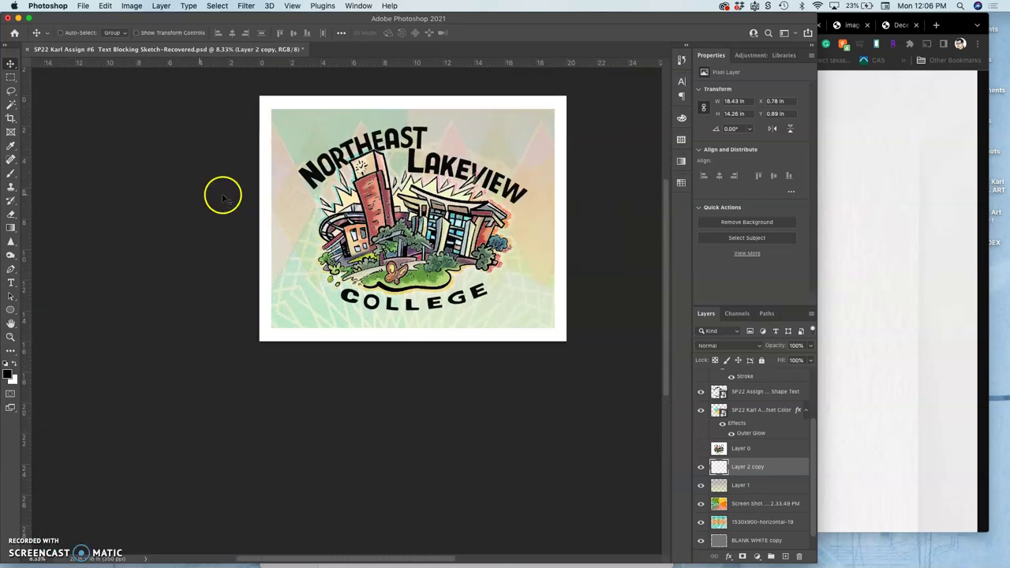
- Duplicate the black Shape Text layer with Cmd+J, keeping the copy's default name
scroll(331, 217, right, 2)
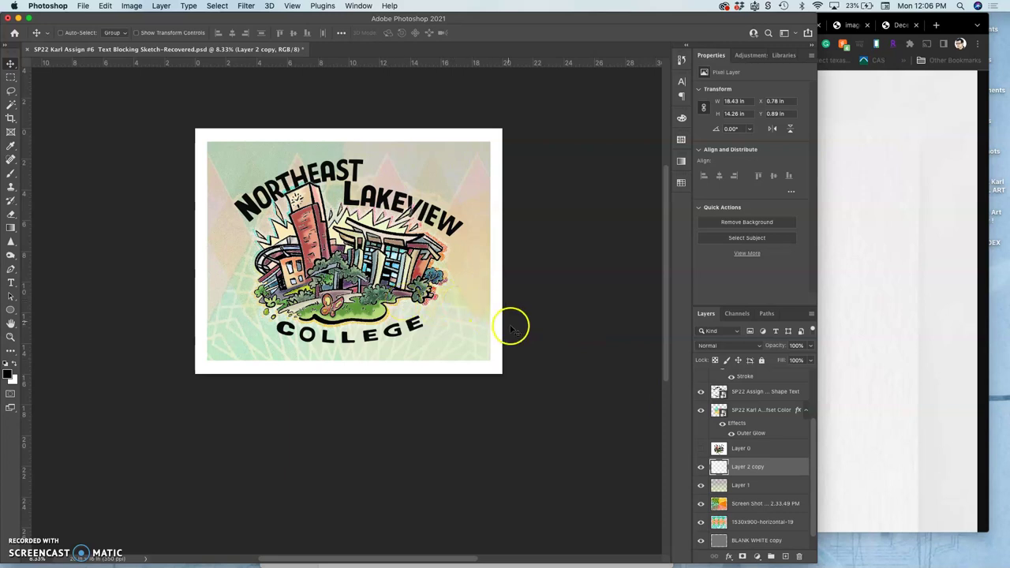
scroll(710, 424, up, 3)
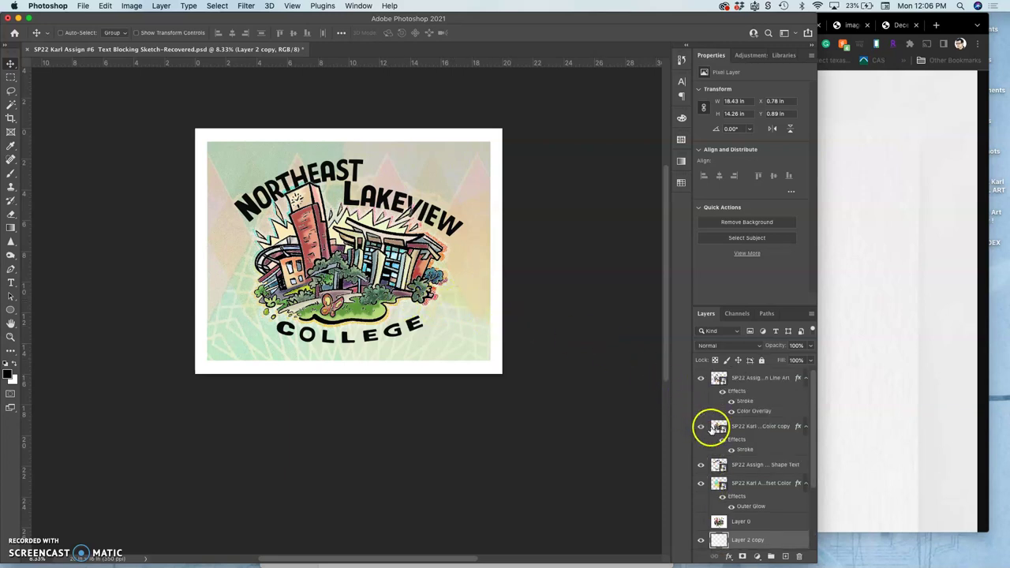
click(738, 465)
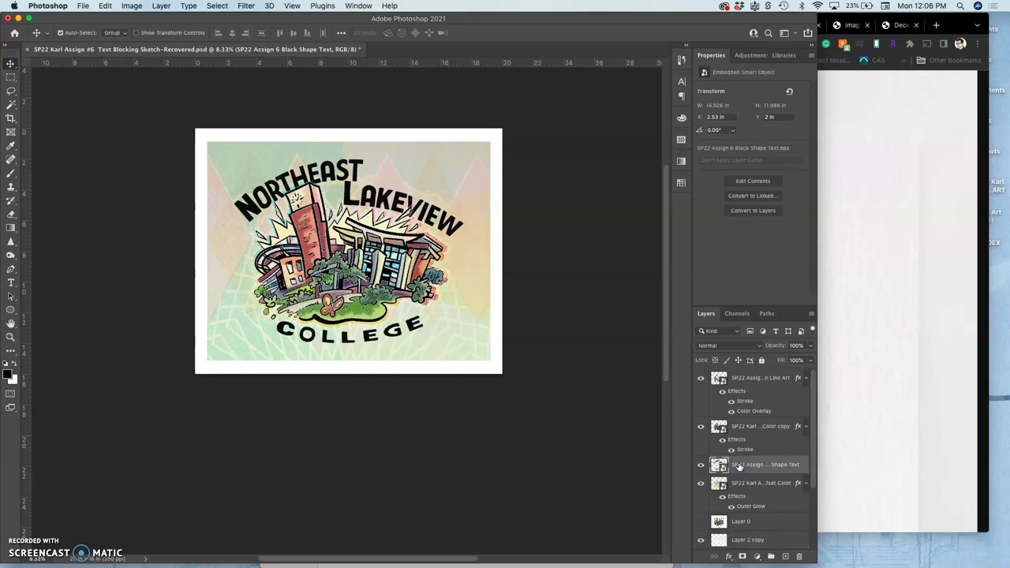
key(super+j)
double_click(766, 465)
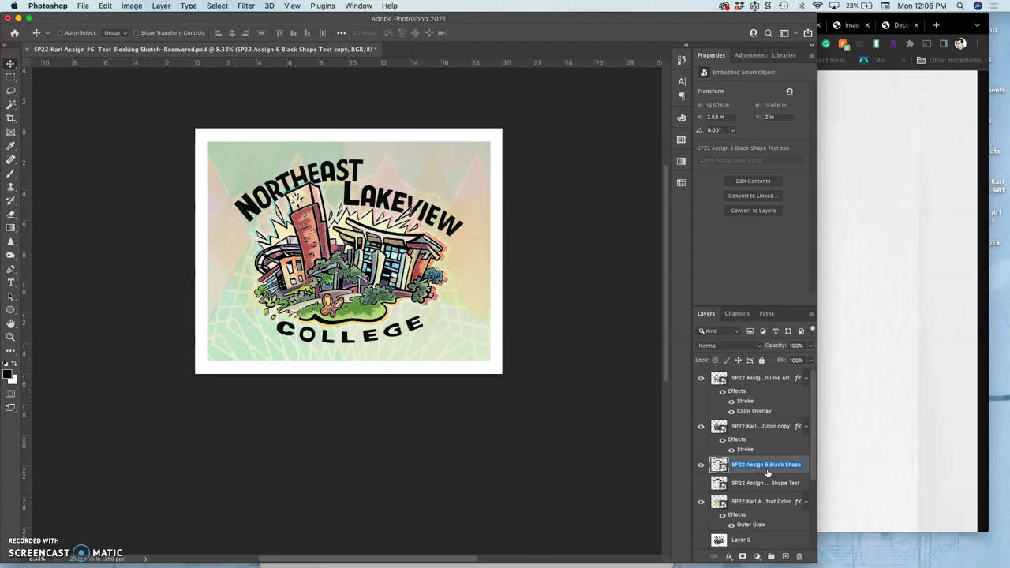
key(Return)
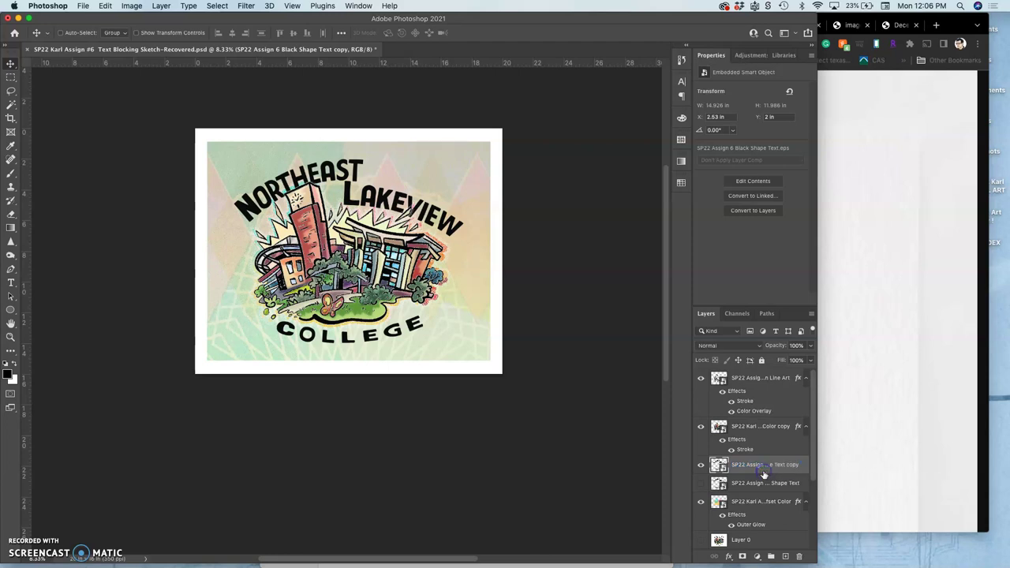
- Give the Shape Text copy a light orange #ffcc66 Color Overlay at 100% opacity
double_click(755, 474)
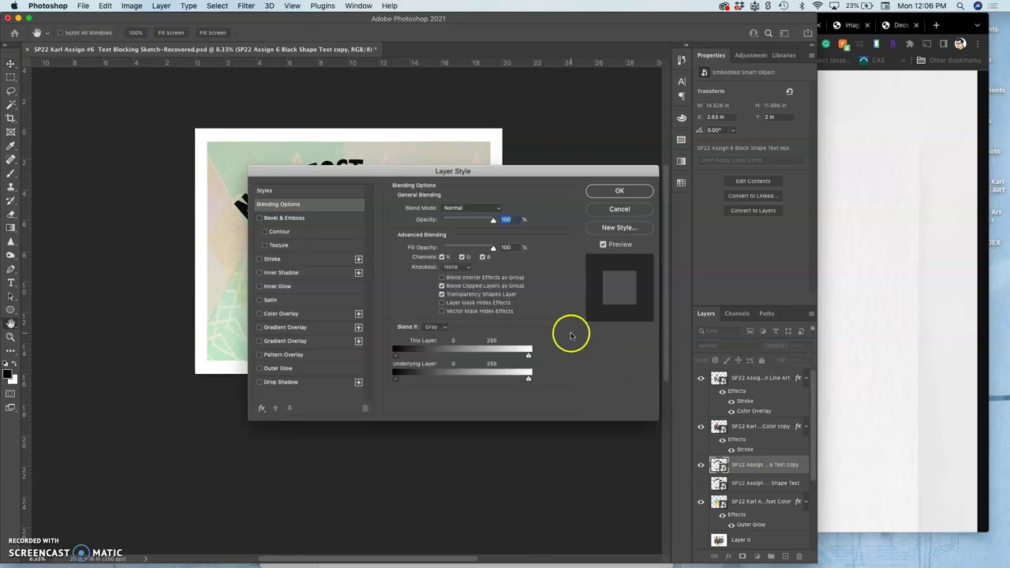
click(259, 317)
click(292, 316)
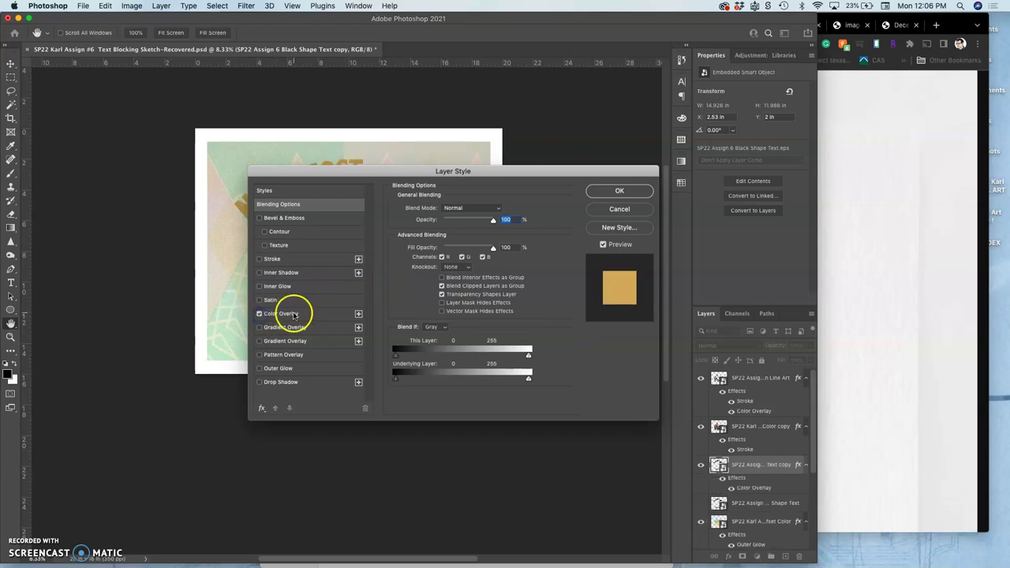
drag(383, 176, 669, 190)
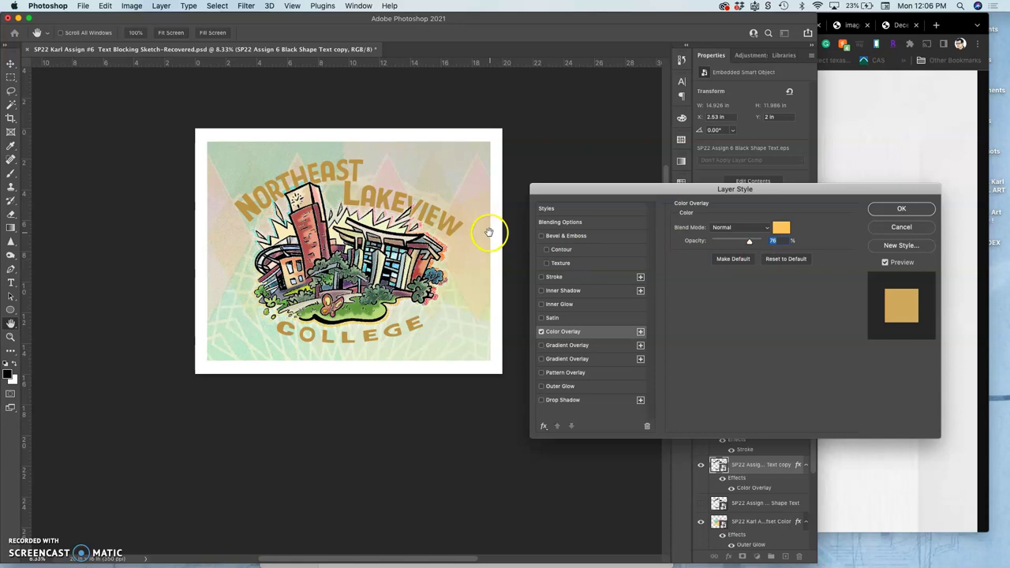
click(781, 227)
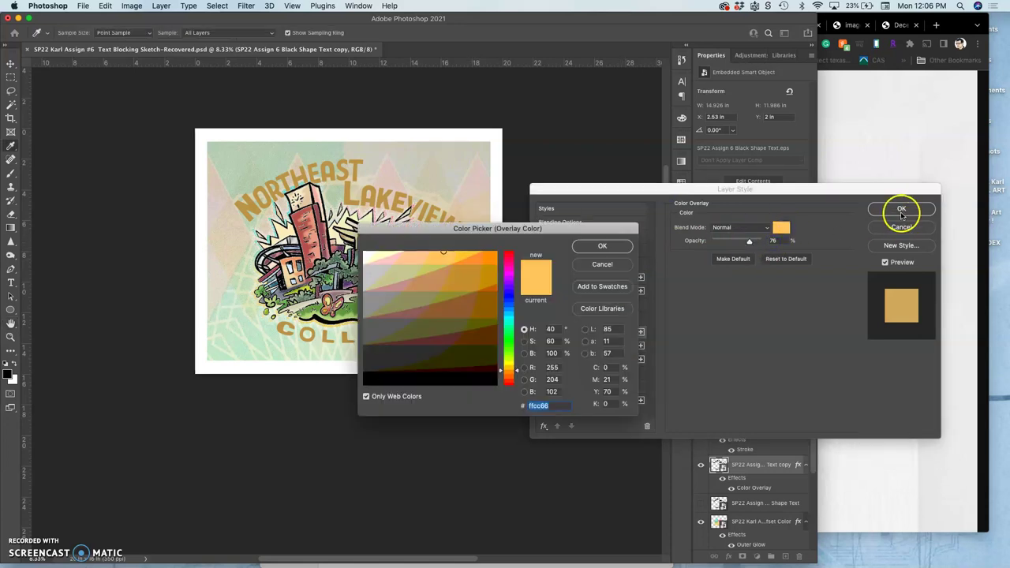
click(599, 264)
drag(755, 247, 778, 243)
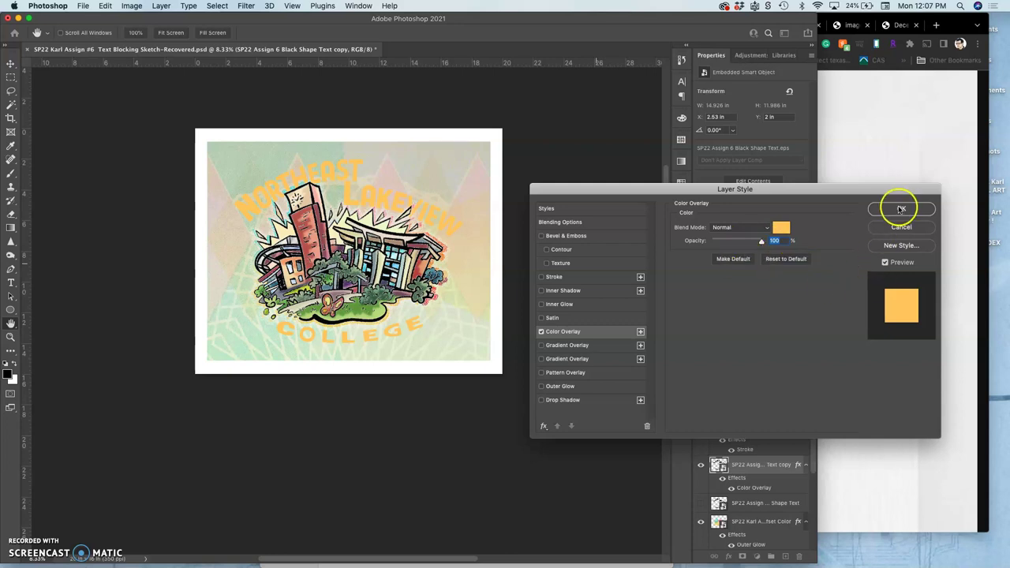
- Sample candidate overlay colours from the artwork: pink, orange, grey, blue, greens, black, navy and teal
click(779, 229)
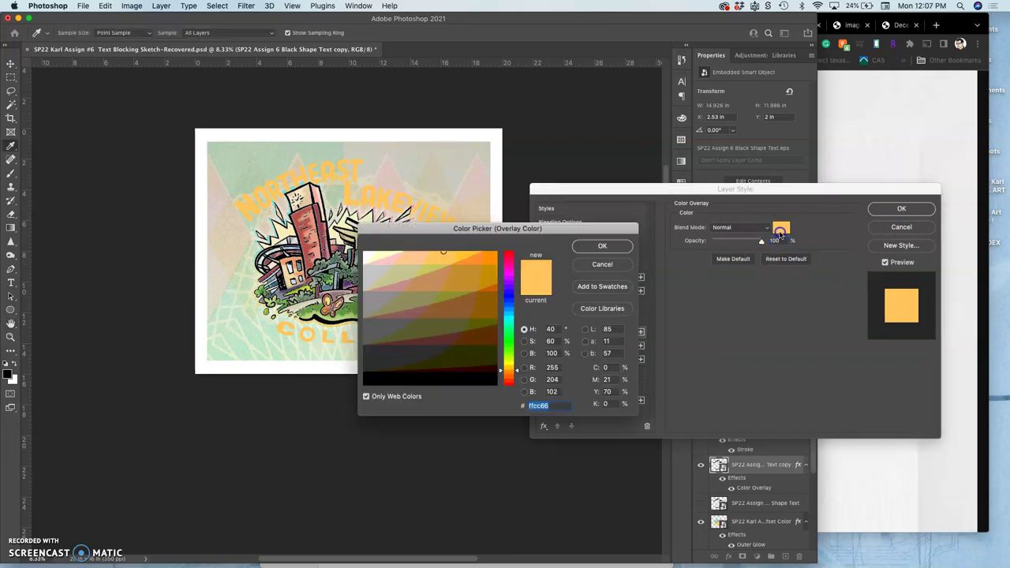
drag(569, 227, 469, 390)
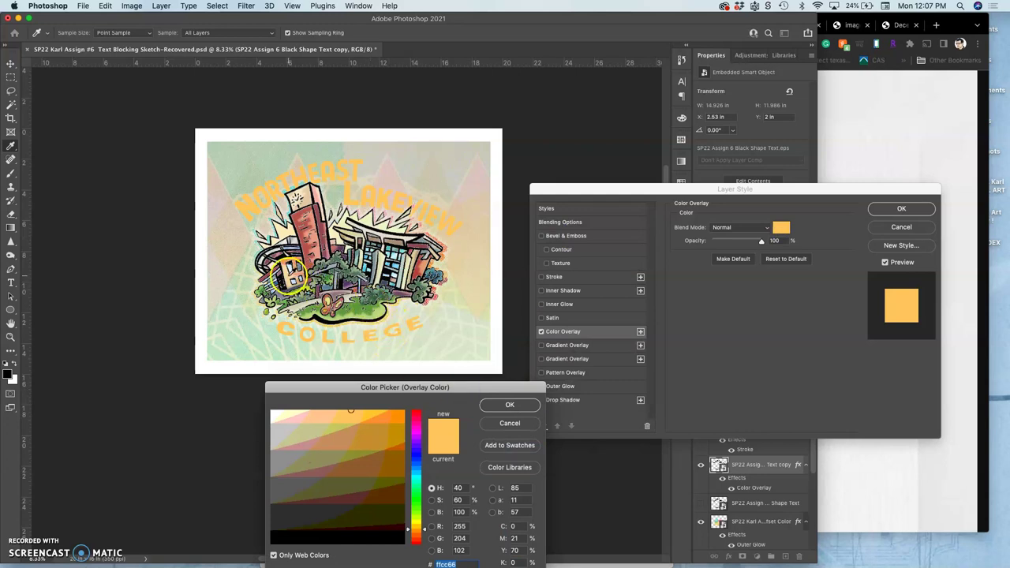
click(290, 276)
click(309, 237)
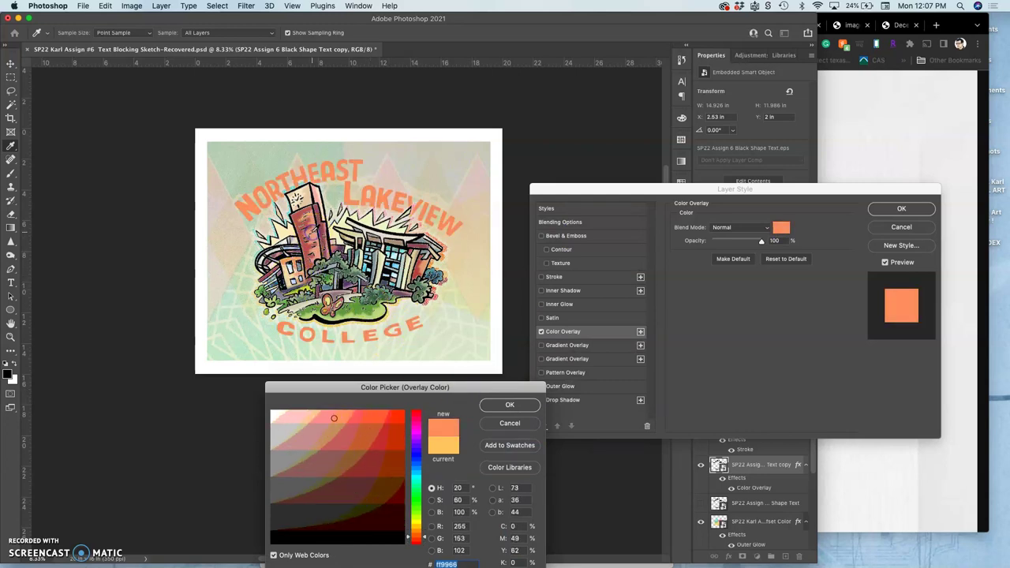
click(392, 251)
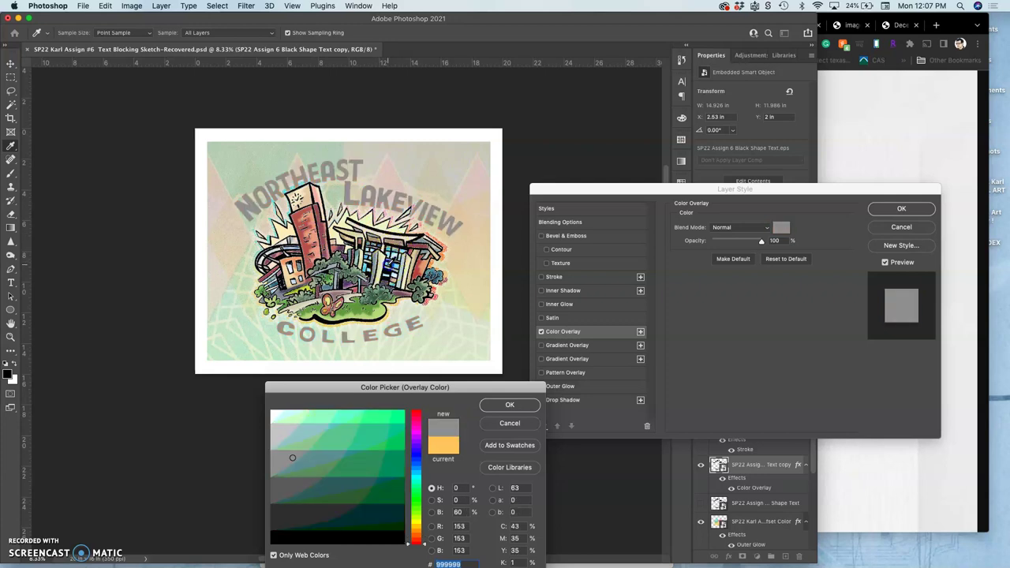
click(387, 264)
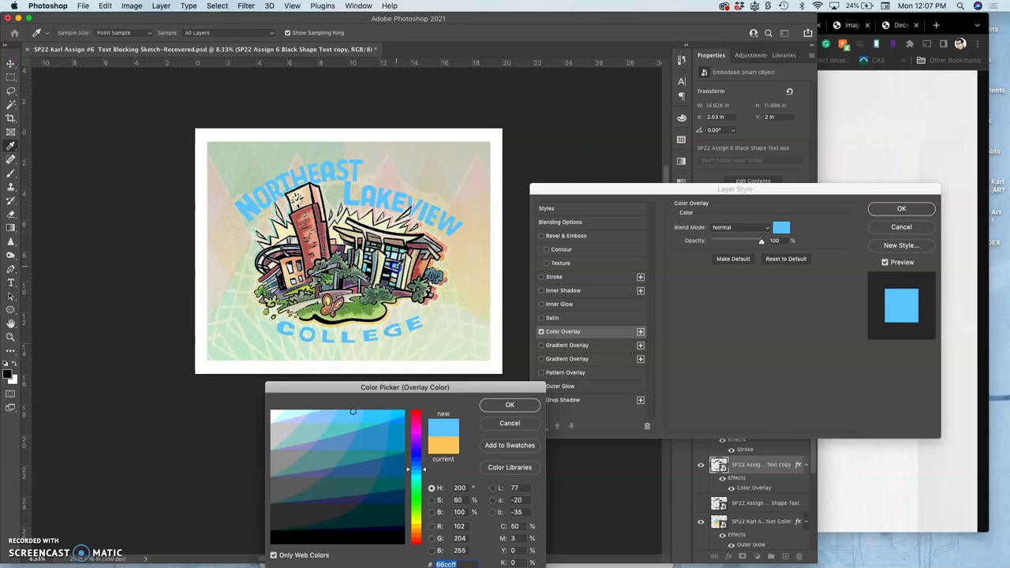
click(350, 309)
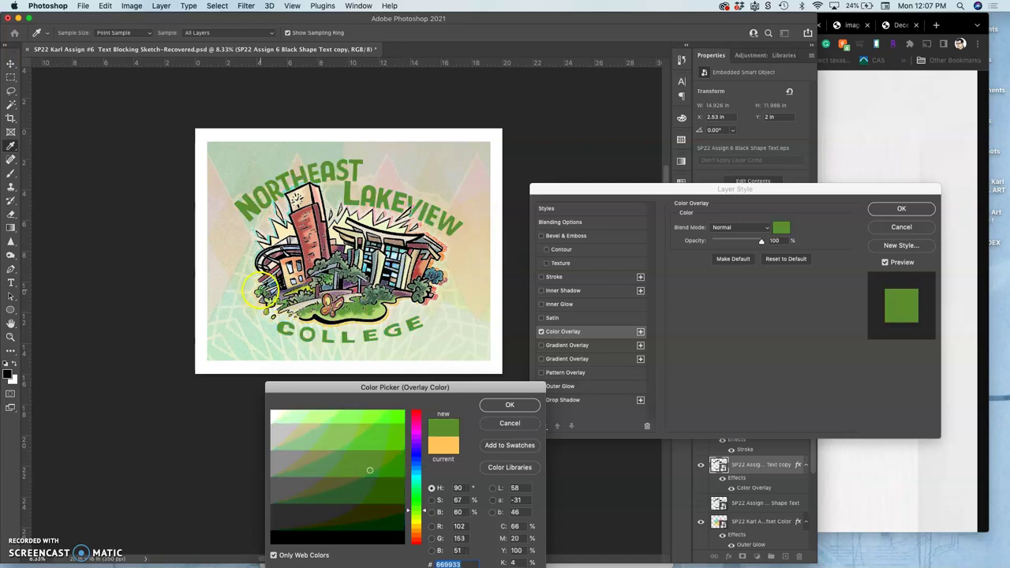
click(336, 431)
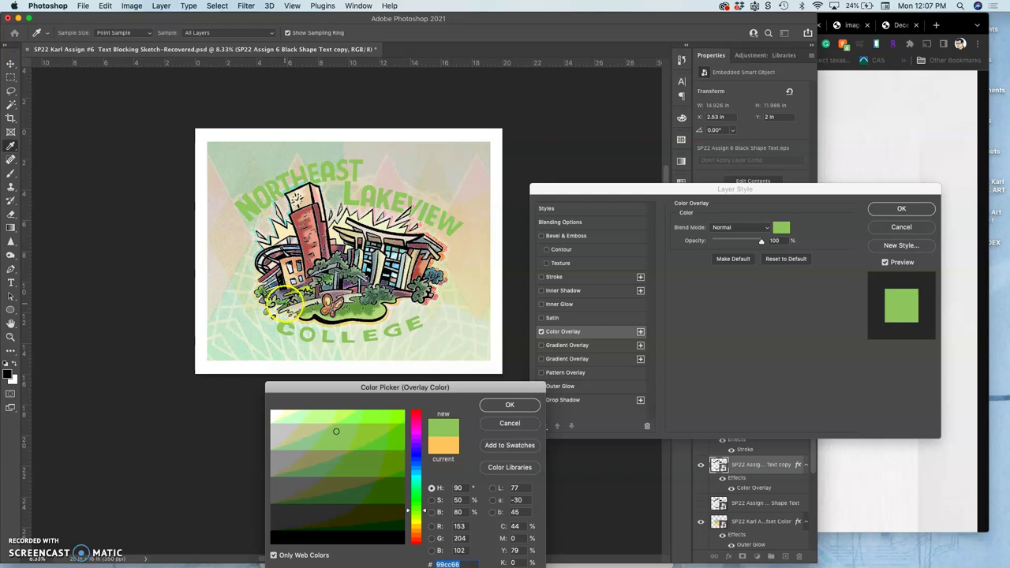
click(289, 301)
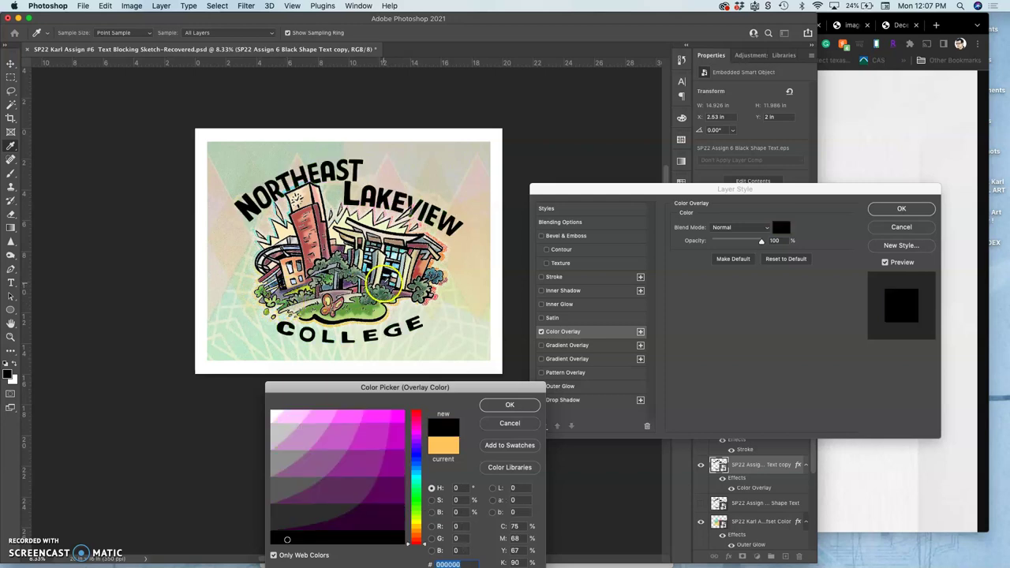
click(366, 496)
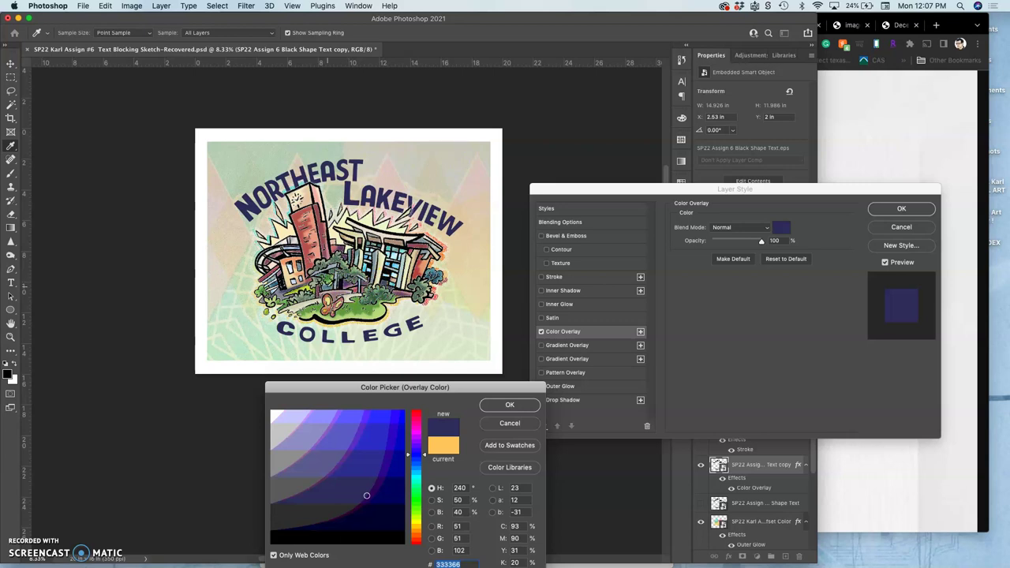
click(284, 347)
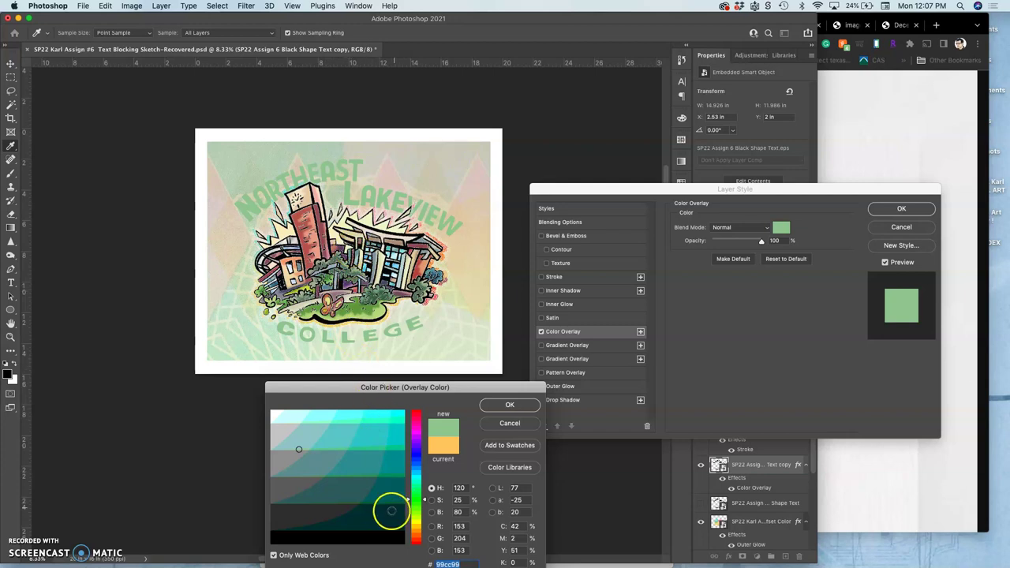
click(386, 511)
click(364, 491)
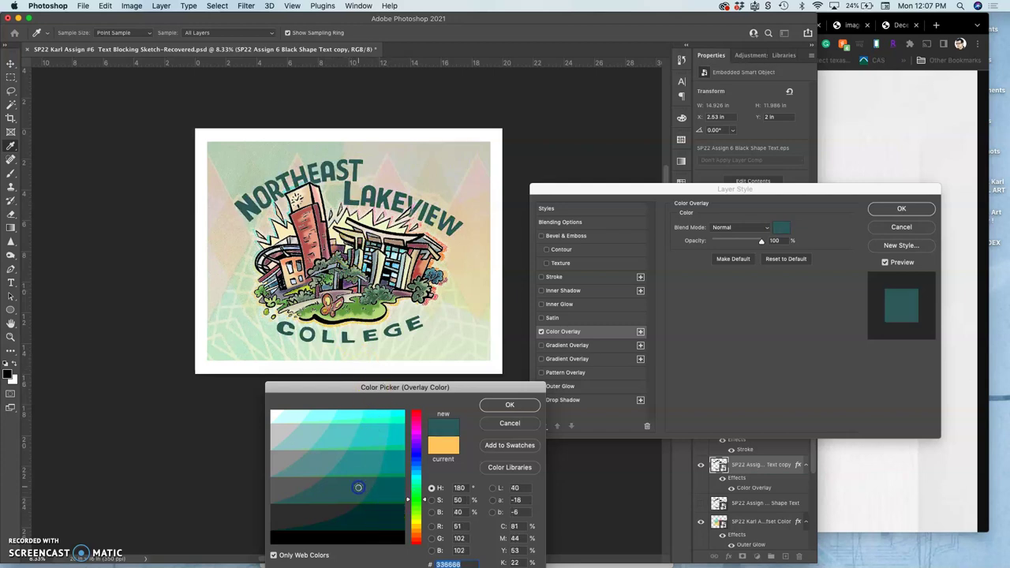
- Turn off Only Web Colors and settle on grass green #7db247 for the overlay
drag(394, 387, 633, 156)
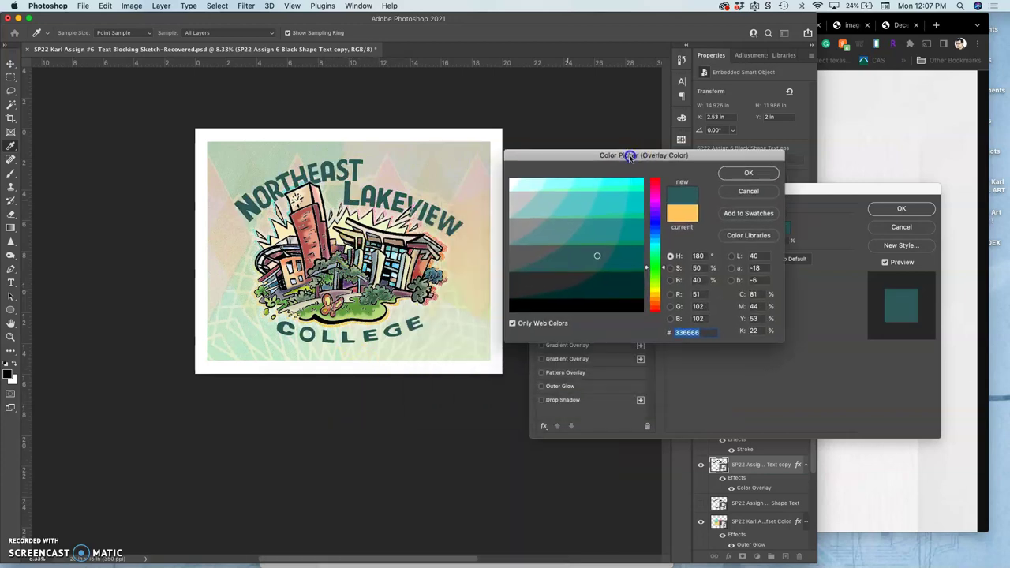
click(513, 325)
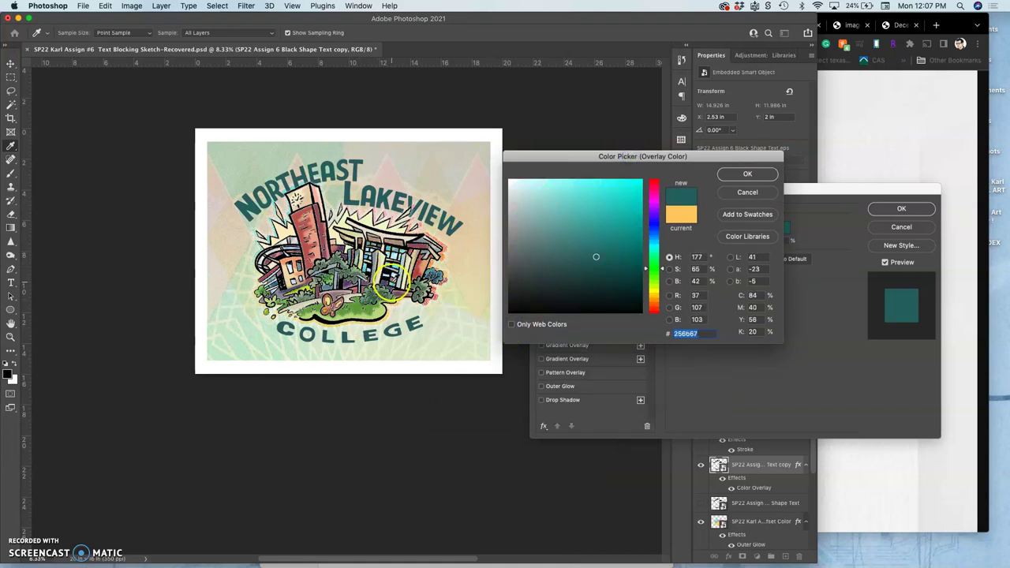
click(400, 284)
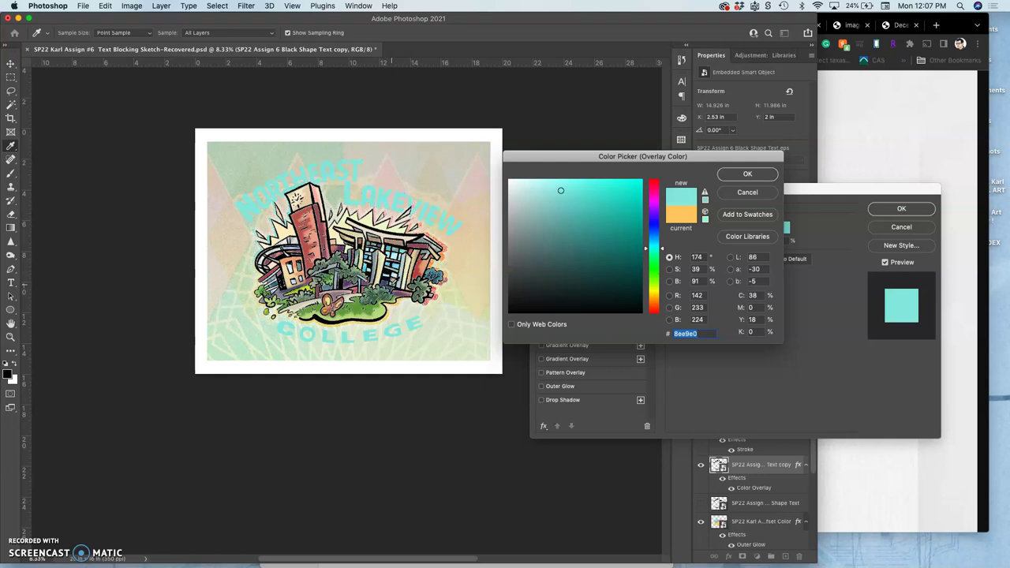
click(344, 316)
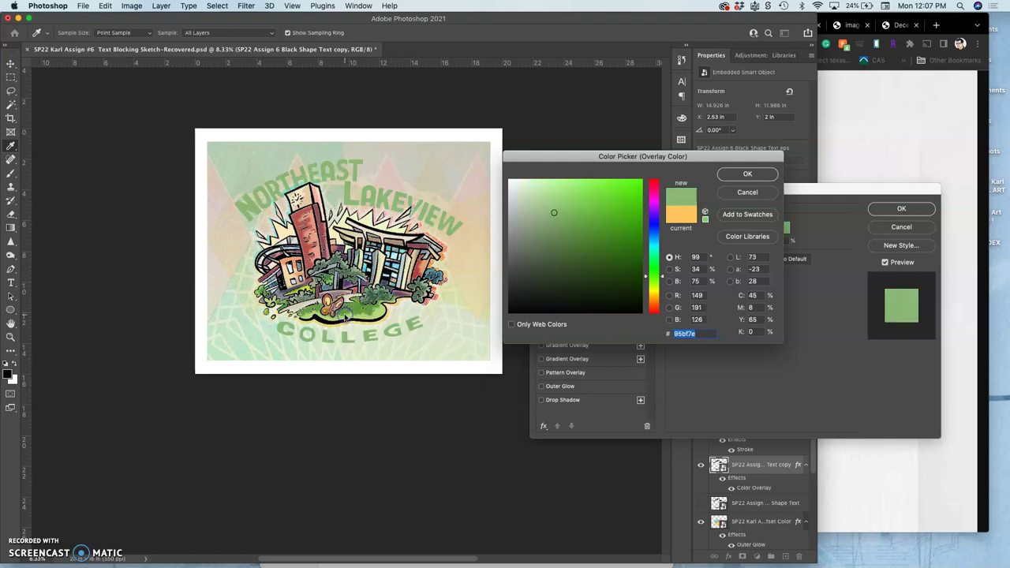
click(345, 317)
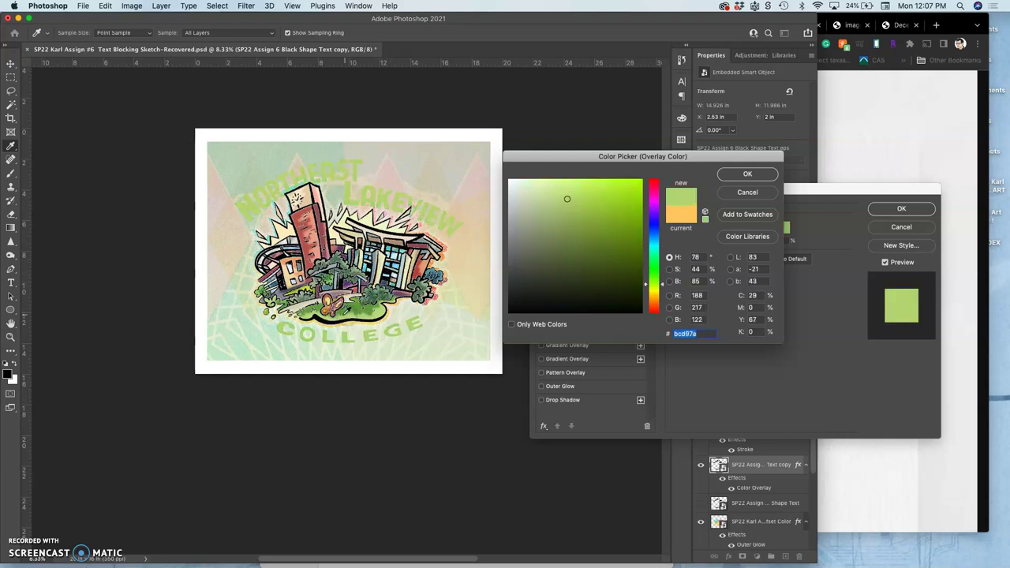
click(344, 314)
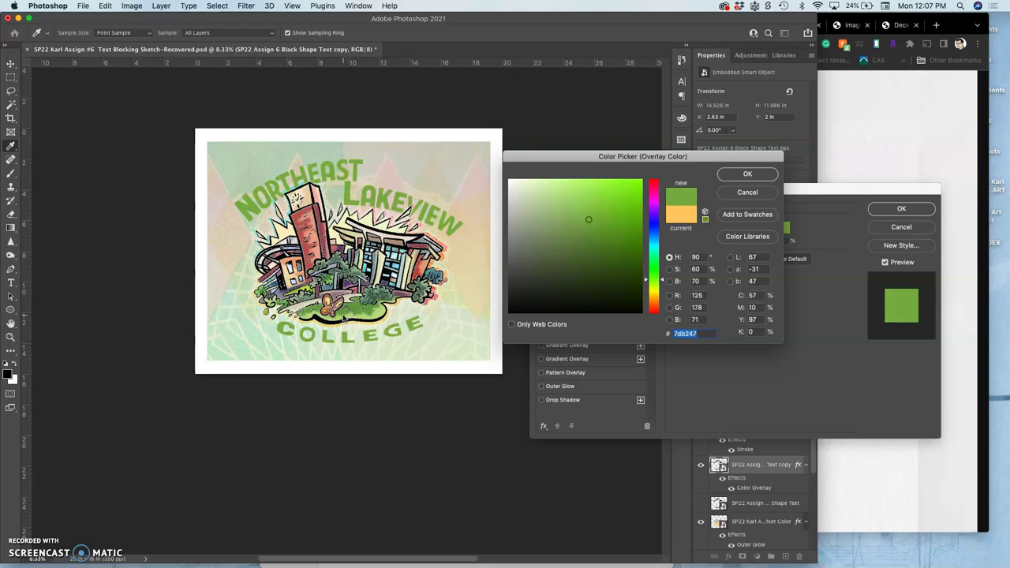
click(747, 173)
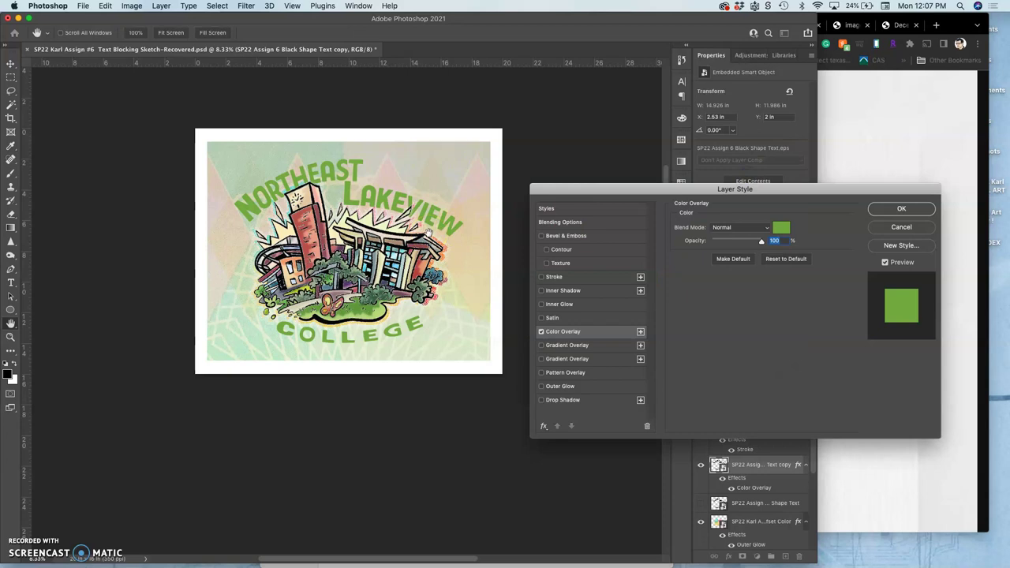
scroll(428, 233, up, 1)
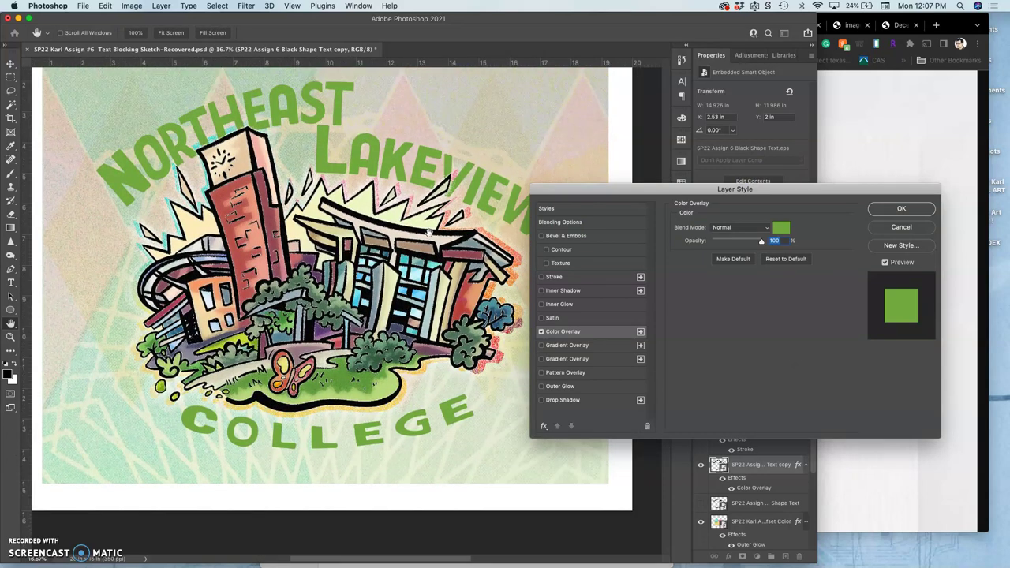
- Enable a white Stroke, trying Outside before settling on Center position at 21 px
click(541, 278)
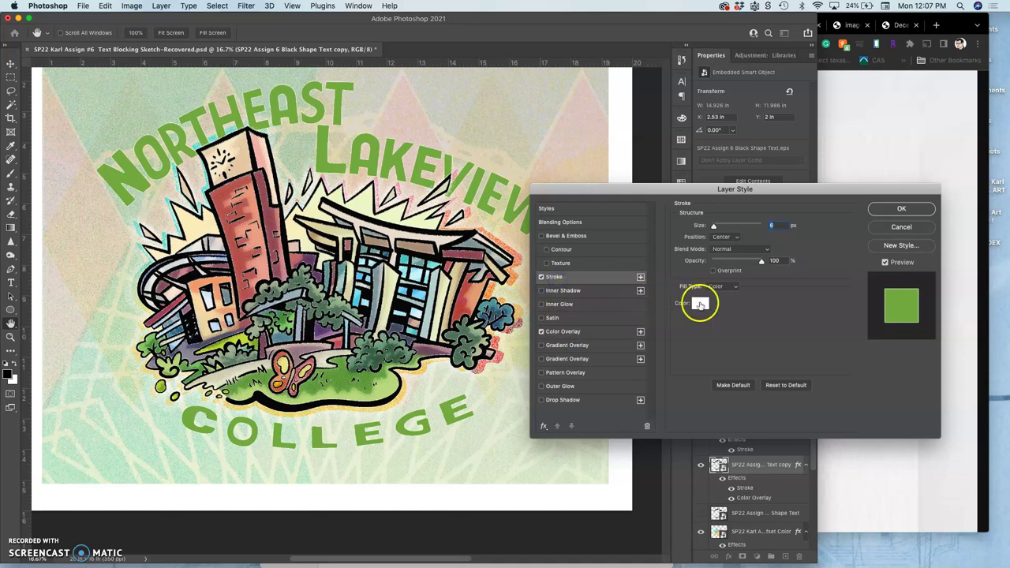
click(700, 303)
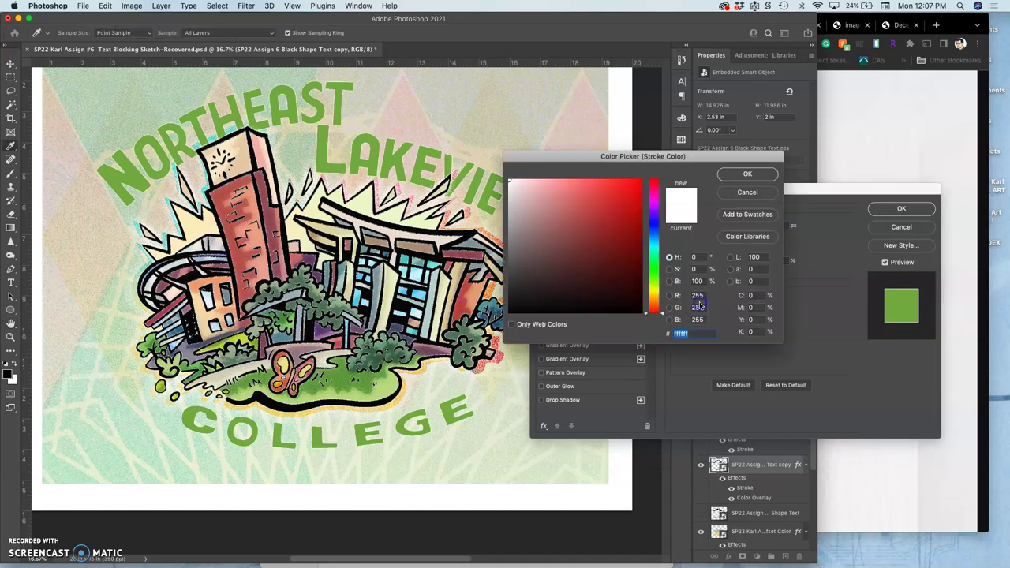
click(741, 177)
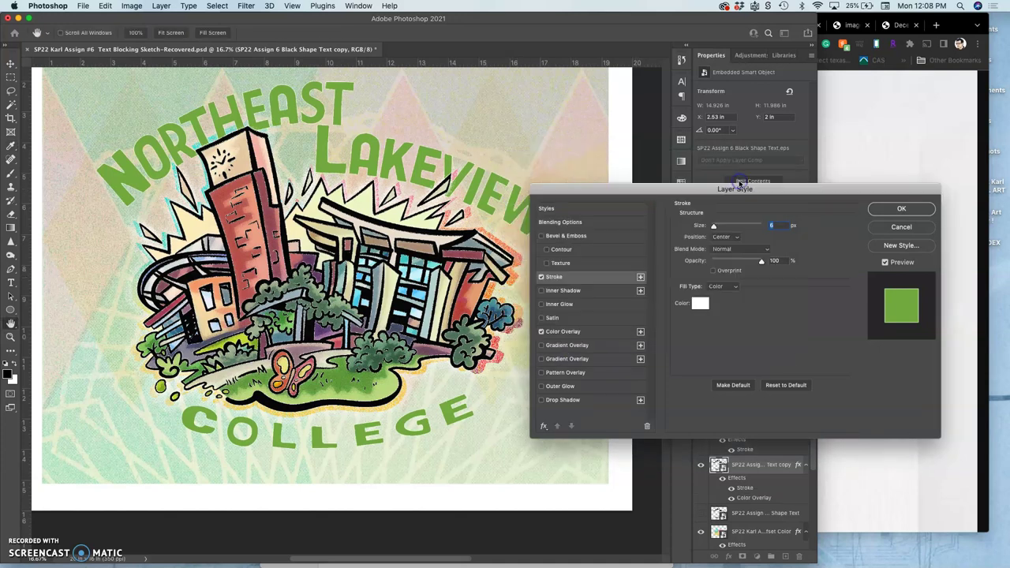
click(723, 235)
click(723, 221)
mouse_move(714, 225)
mouse_down()
mouse_move(728, 226)
mouse_move(719, 228)
mouse_up()
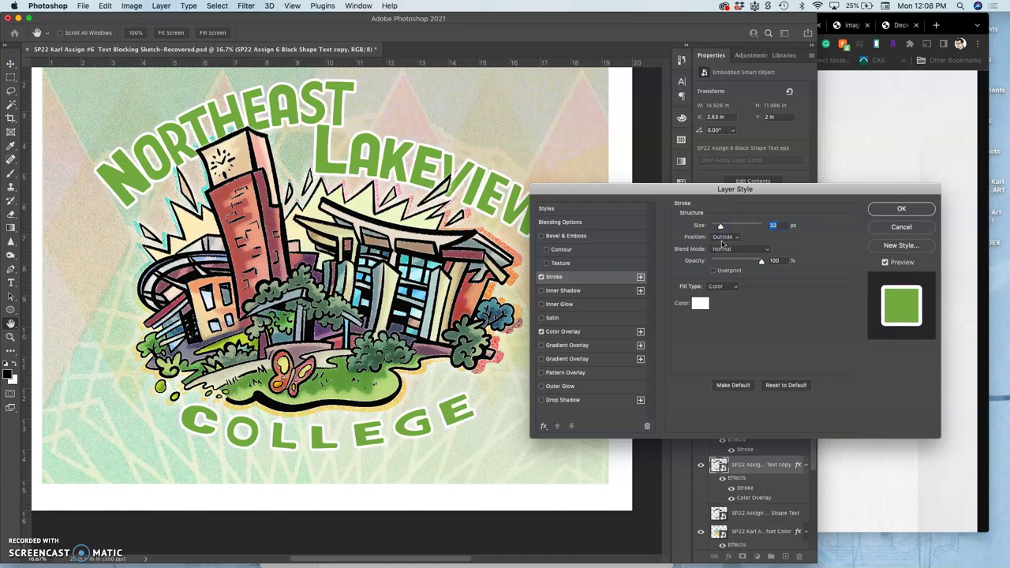
click(723, 237)
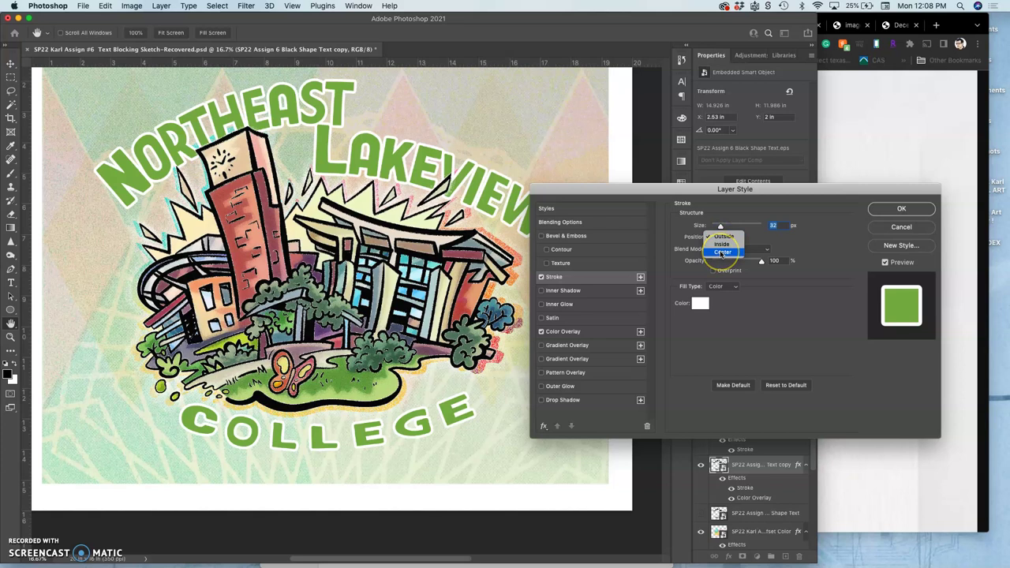
click(721, 252)
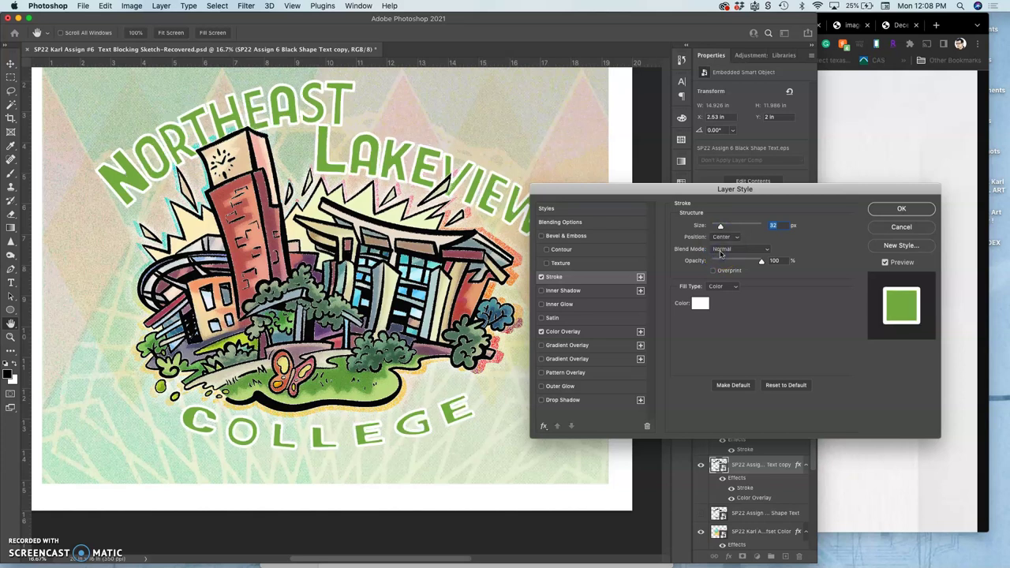
click(722, 228)
drag(722, 228, 718, 226)
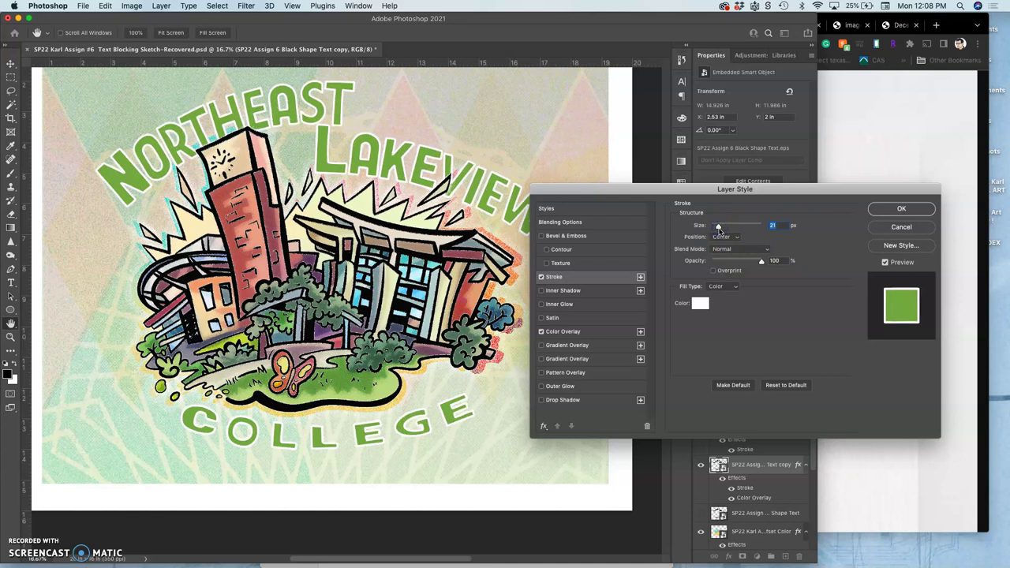
- Enable Drop Shadow on the title and set its colour to a dark blue
click(540, 400)
click(573, 403)
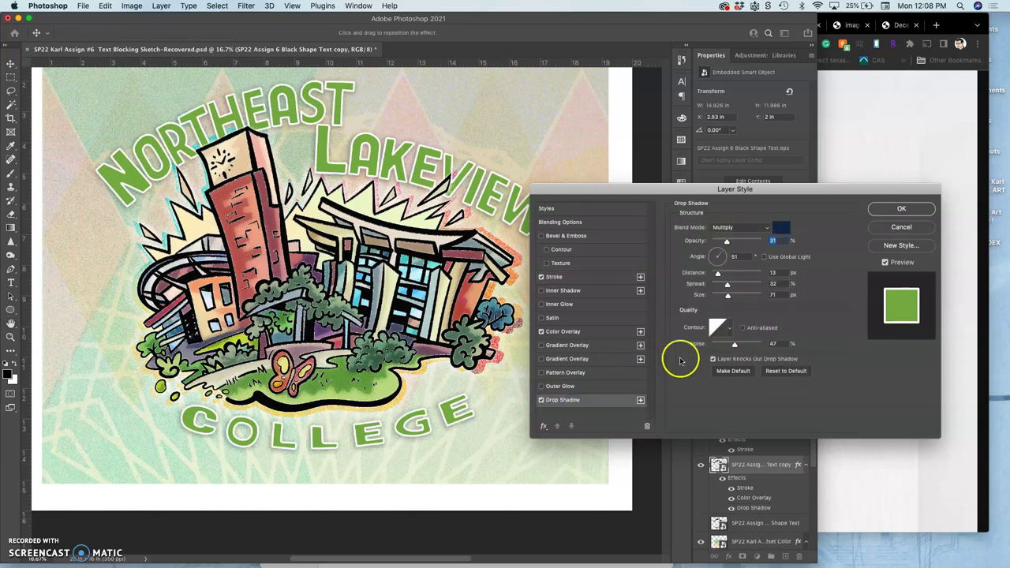
click(780, 227)
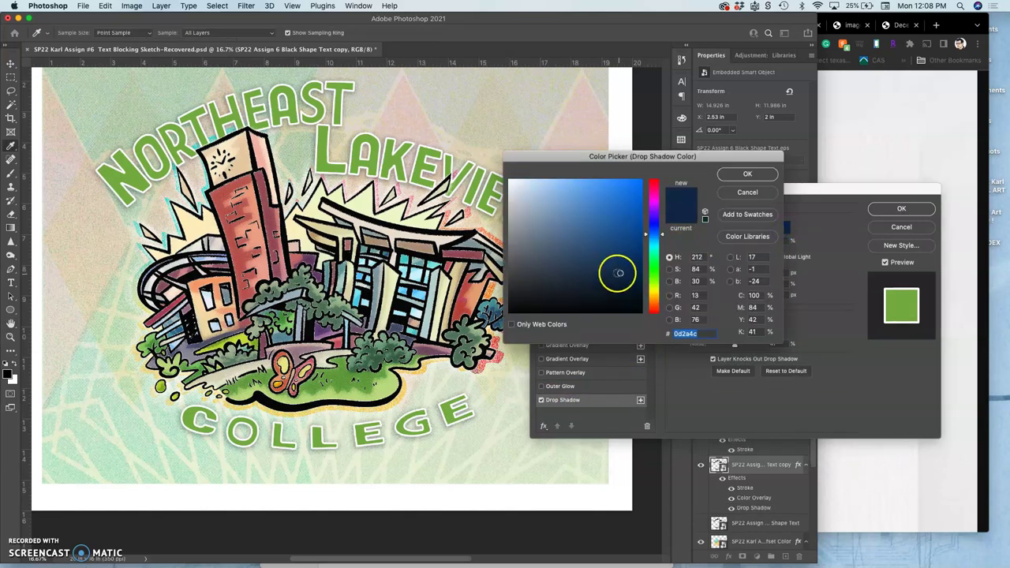
drag(618, 273, 604, 274)
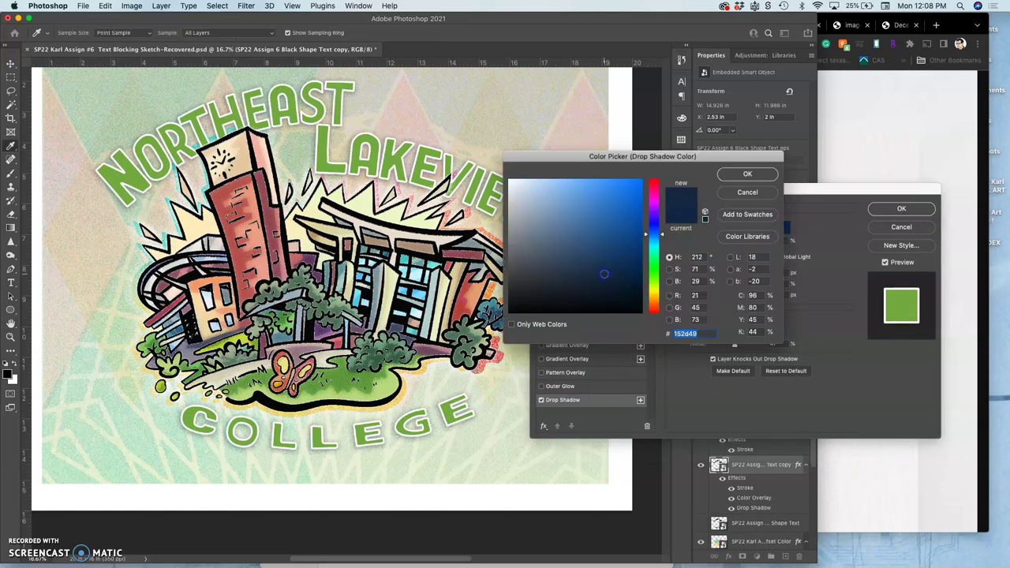
click(747, 174)
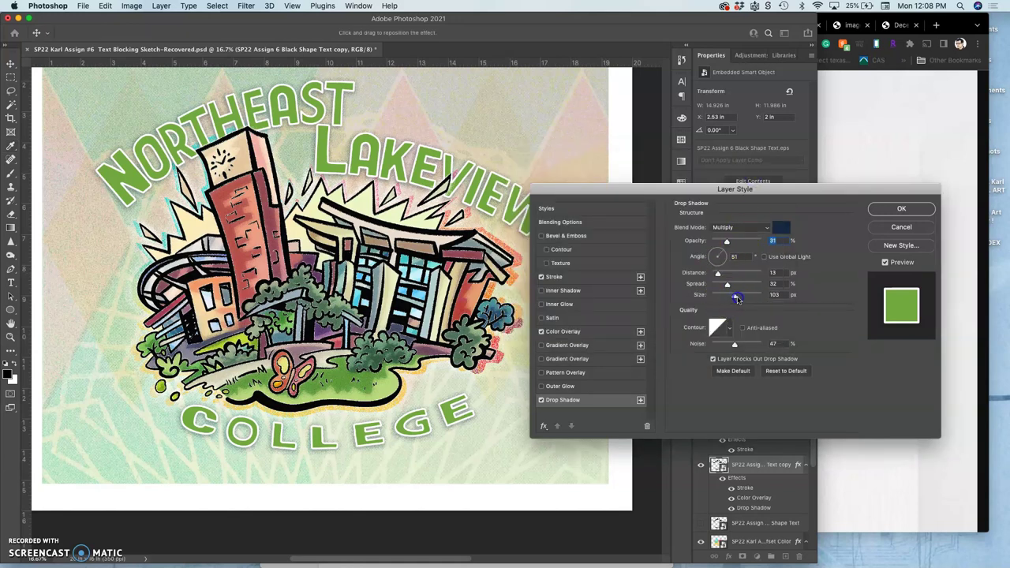
- Bring the shadow size down to 49 px and opacity to about 30%, then apply
drag(736, 298, 738, 297)
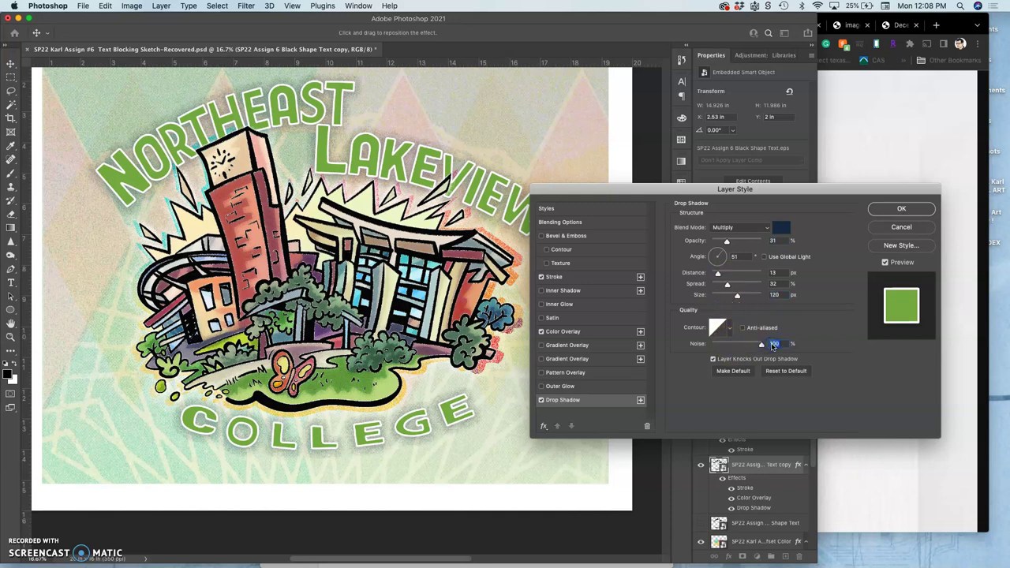
click(738, 302)
drag(727, 298, 734, 285)
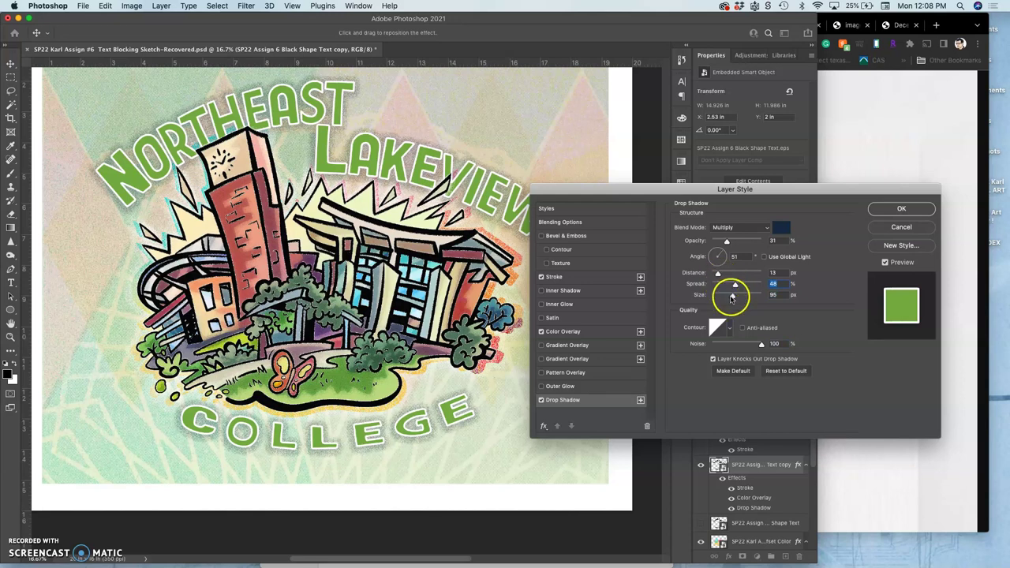
drag(715, 297, 724, 297)
click(720, 277)
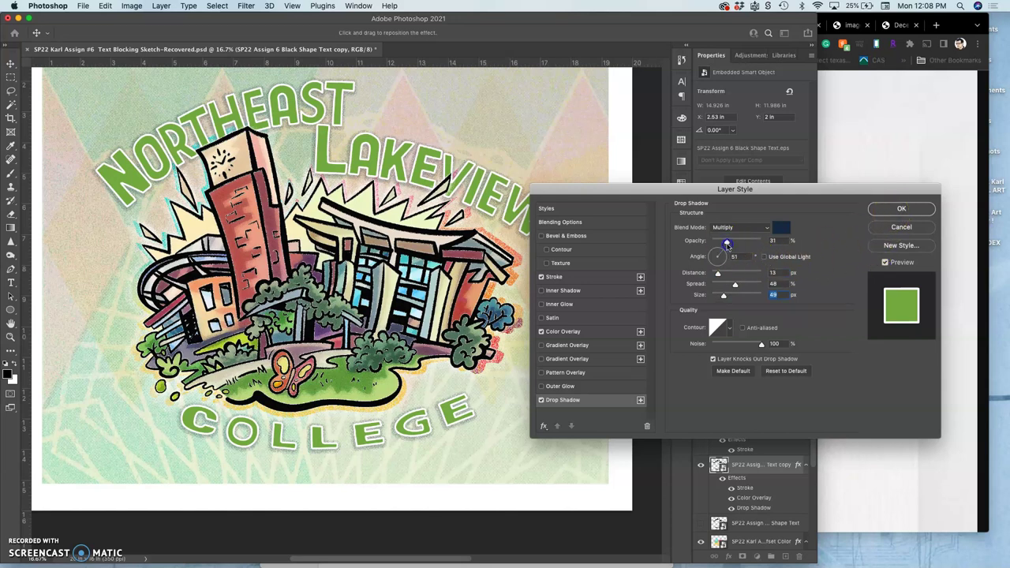
mouse_move(727, 241)
mouse_down()
mouse_move(763, 244)
mouse_move(746, 245)
mouse_up()
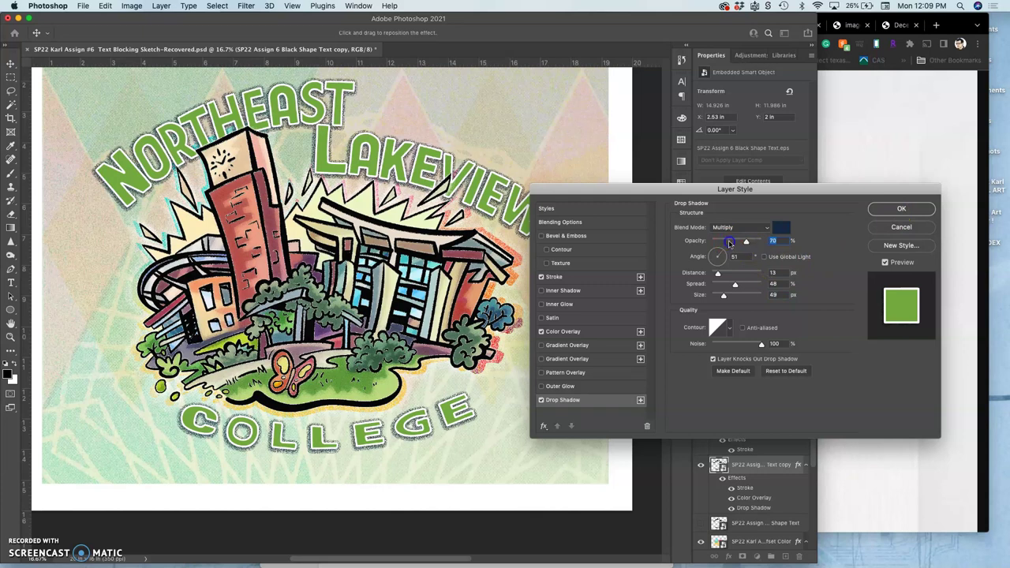
click(729, 243)
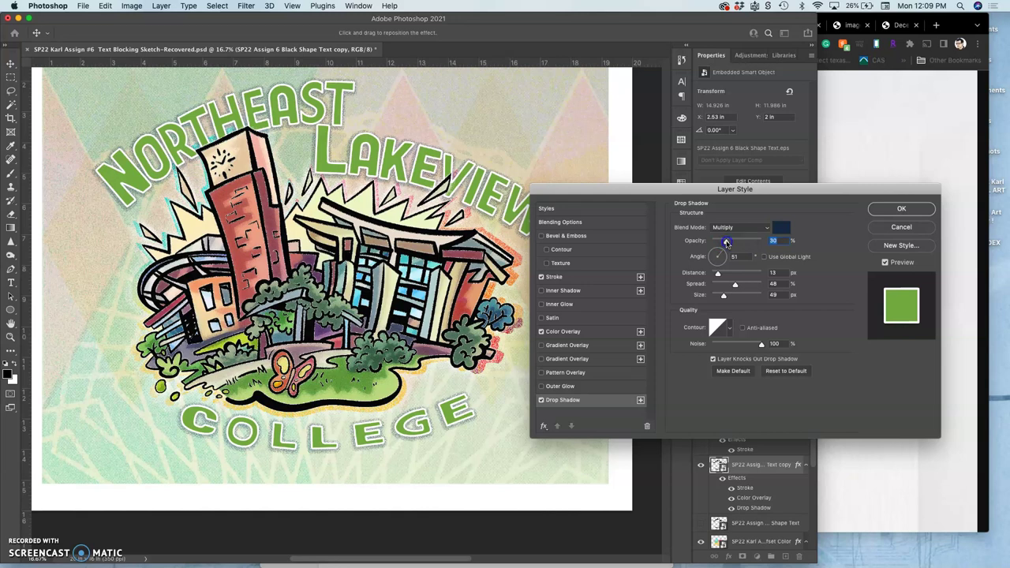
click(898, 210)
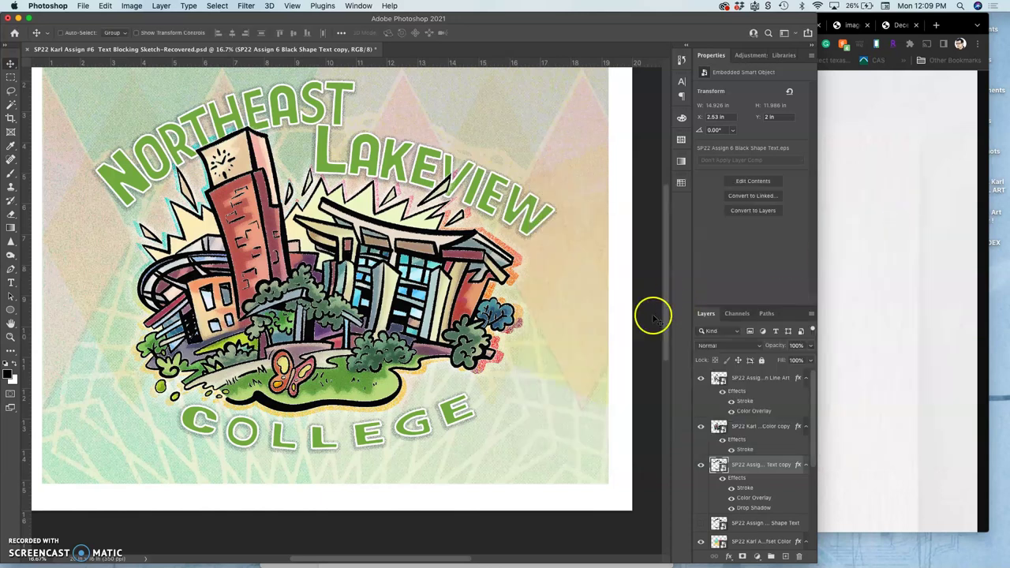
- Reopen the title's layer style, compare with Color Overlay off and on, and enable Satin
double_click(736, 478)
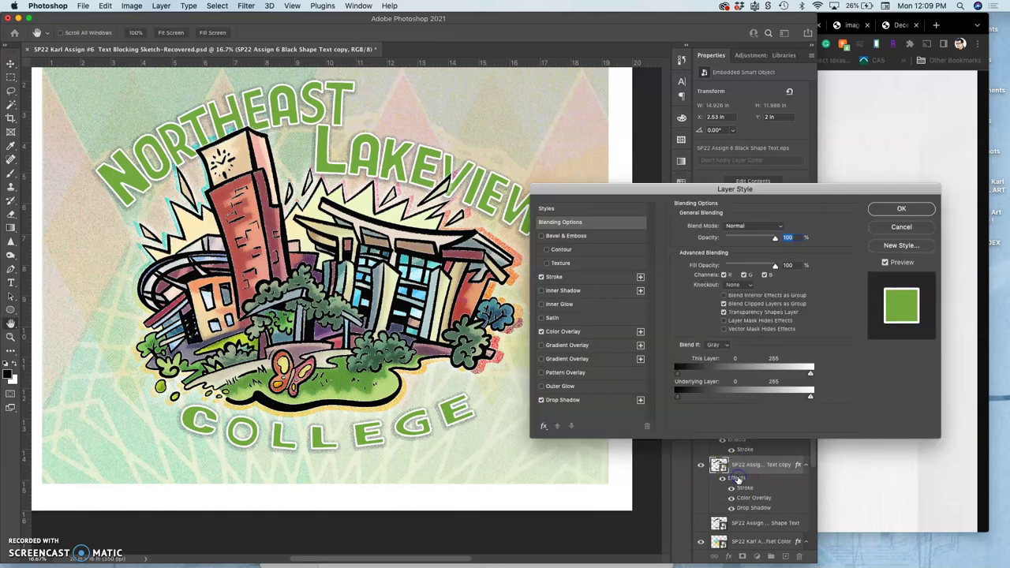
click(541, 333)
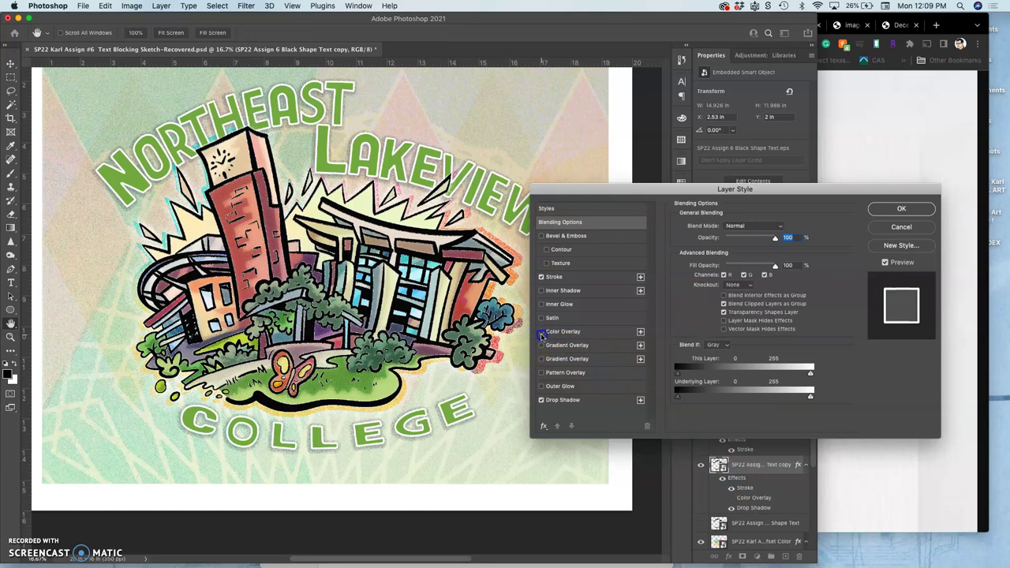
click(541, 332)
click(542, 332)
click(541, 332)
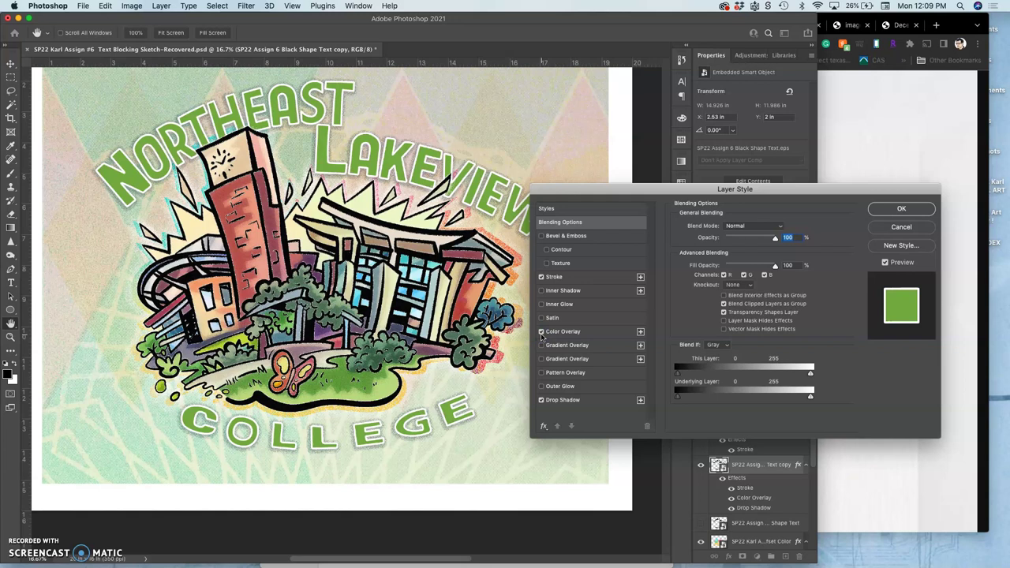
click(547, 329)
mouse_move(558, 324)
mouse_down()
mouse_move(548, 341)
mouse_move(541, 321)
mouse_up()
click(541, 318)
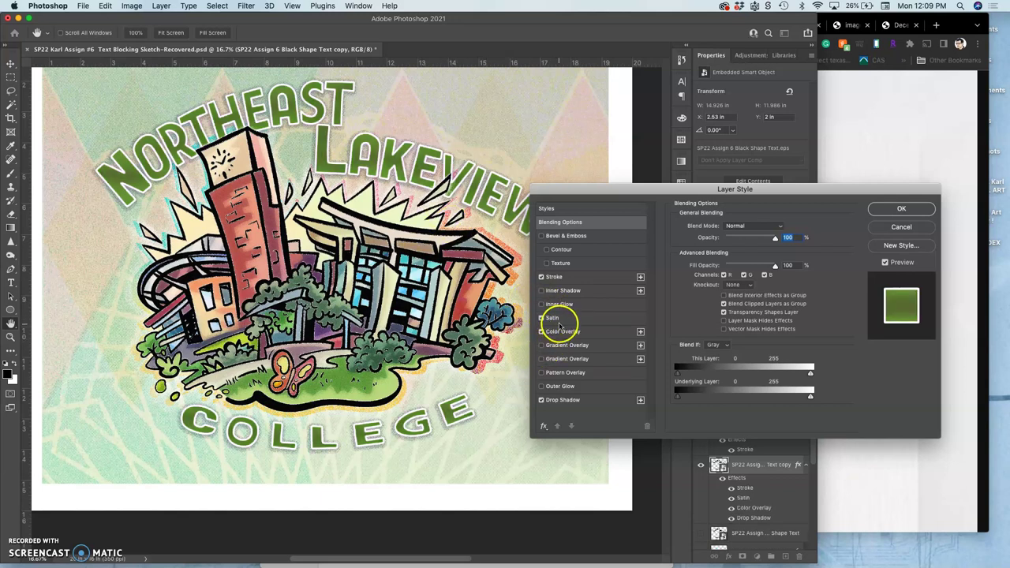
- Set the Satin to Overlay blend, 199 px size and 67% opacity
click(556, 318)
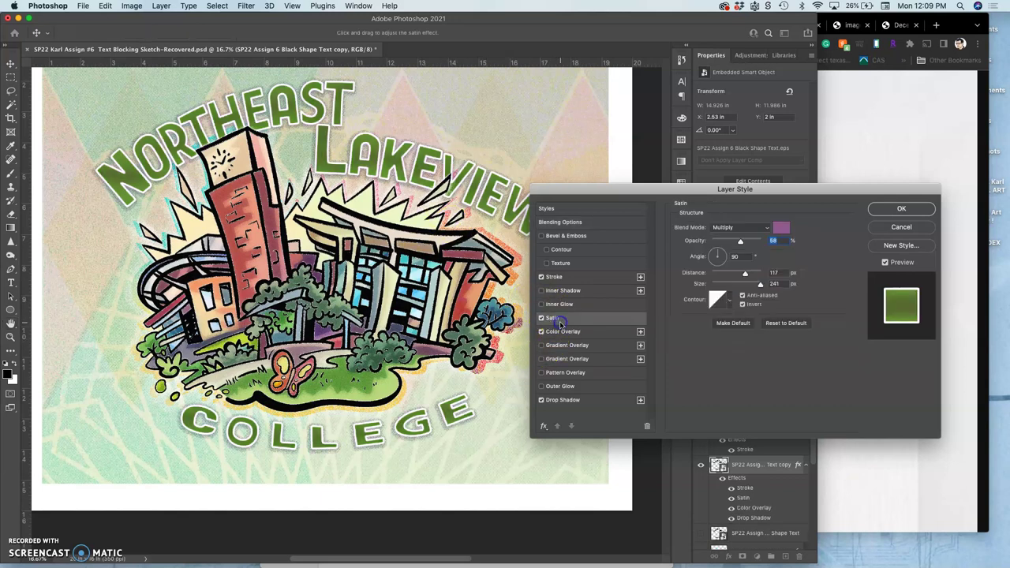
click(741, 228)
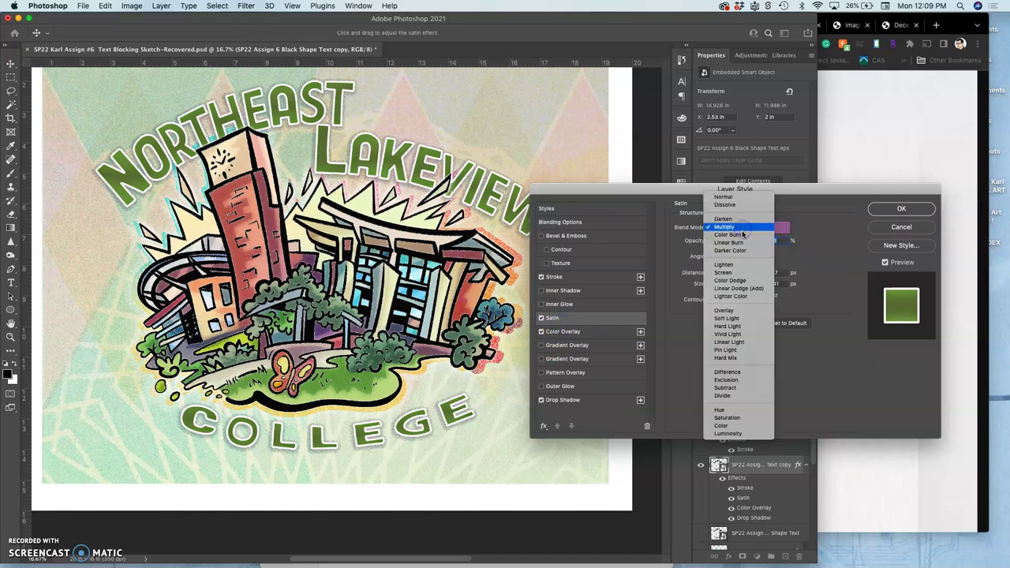
click(730, 311)
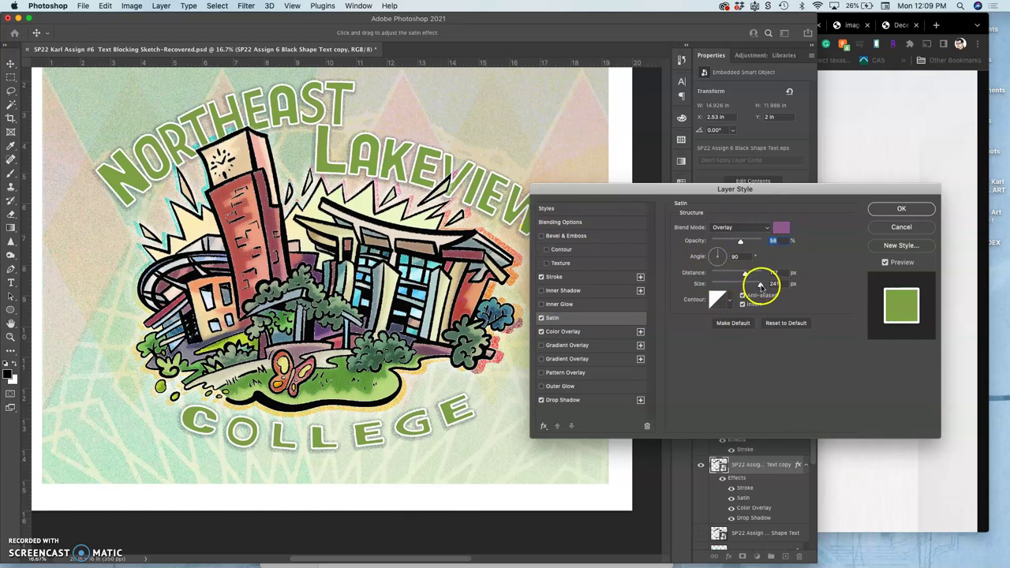
drag(760, 284, 716, 284)
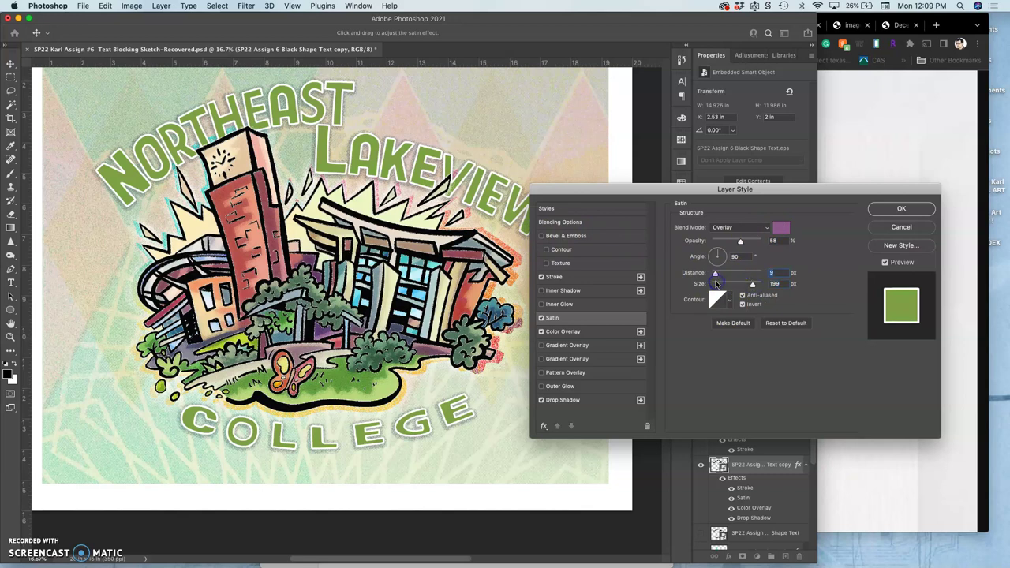
mouse_move(742, 241)
mouse_down()
mouse_move(750, 230)
mouse_move(747, 243)
mouse_up()
- Zoom in on the EAST LAKE lettering and toggle Satin off and on to compare
key(super+equal)
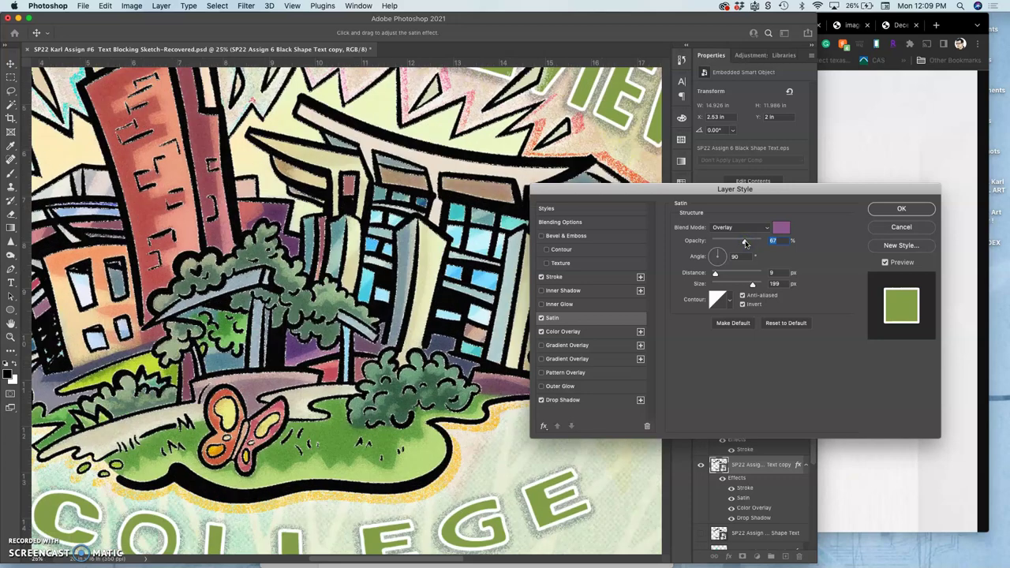
key(super+equal)
scroll(402, 233, up, 10)
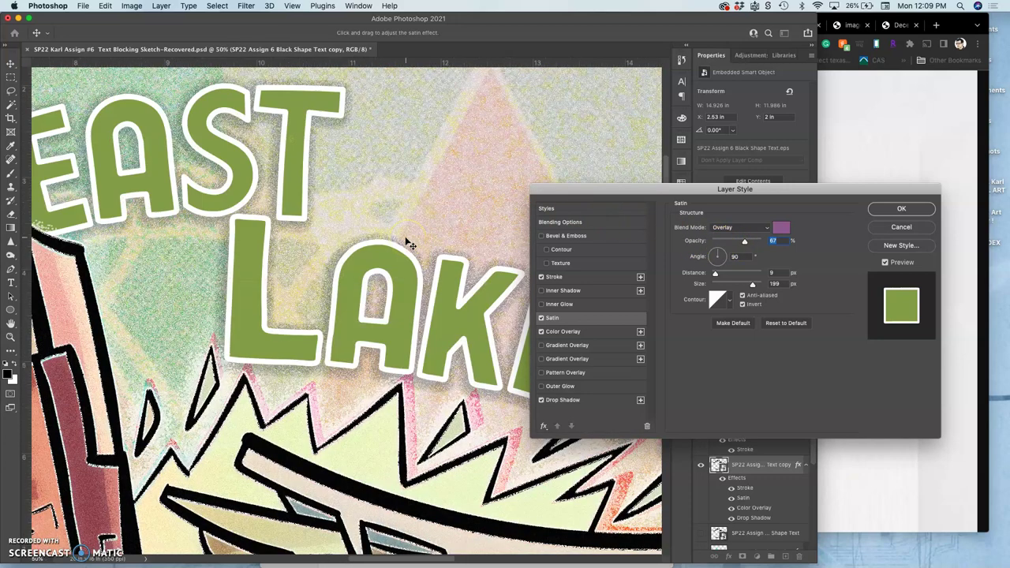
click(542, 318)
click(542, 317)
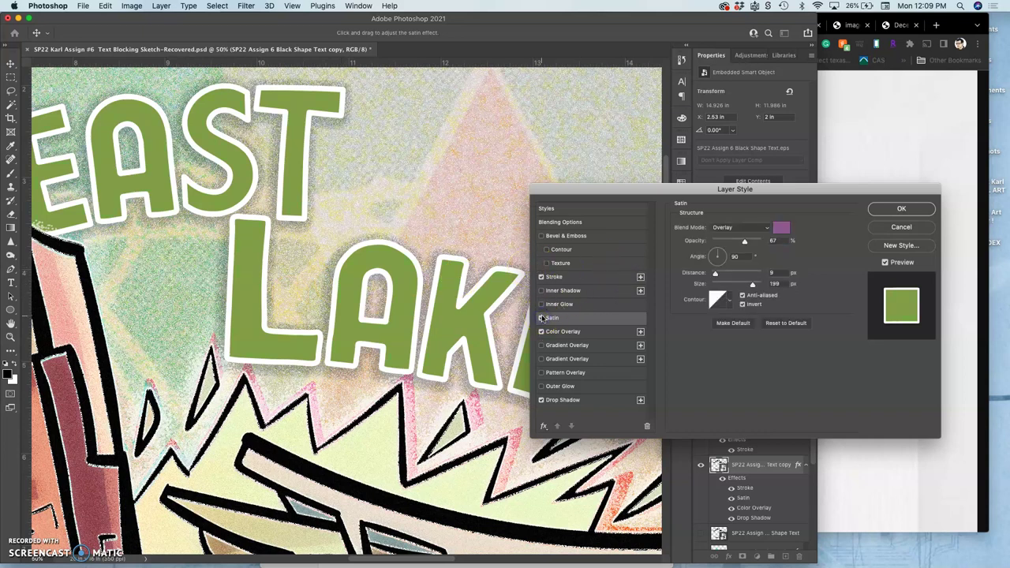
- Try several greens, then change the Satin colour from purple to muted olive #898a65
click(781, 228)
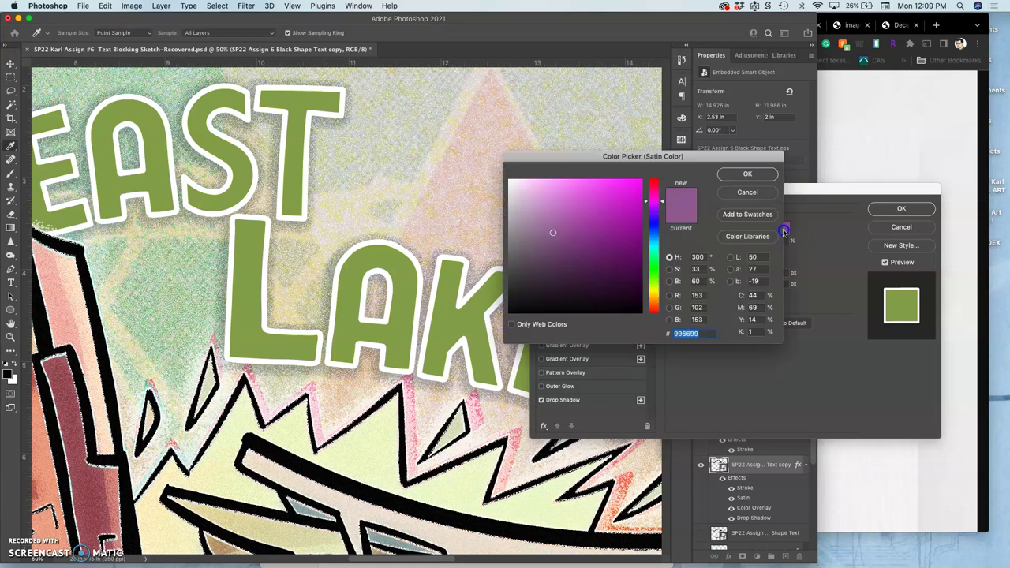
click(653, 267)
click(568, 228)
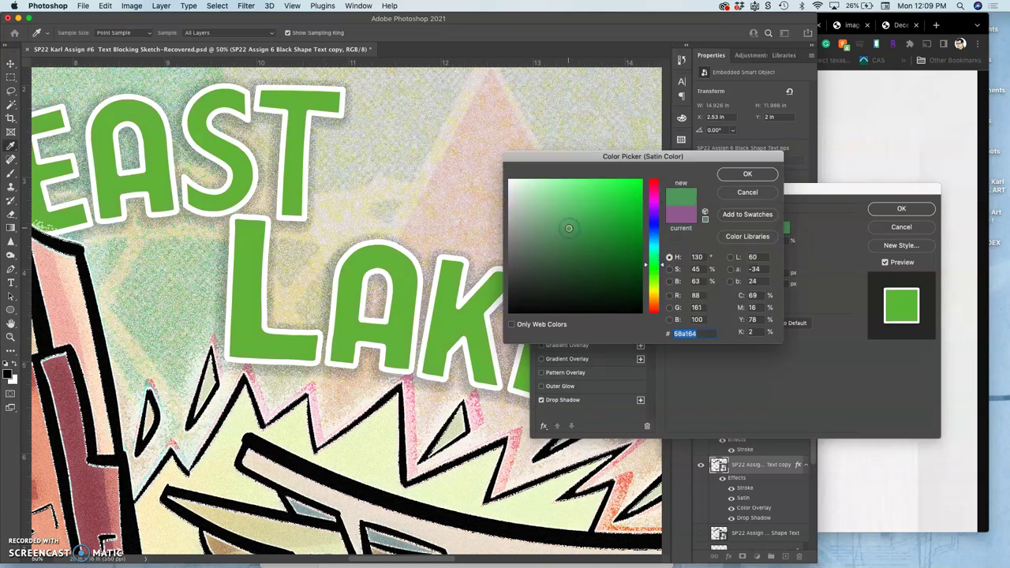
click(552, 268)
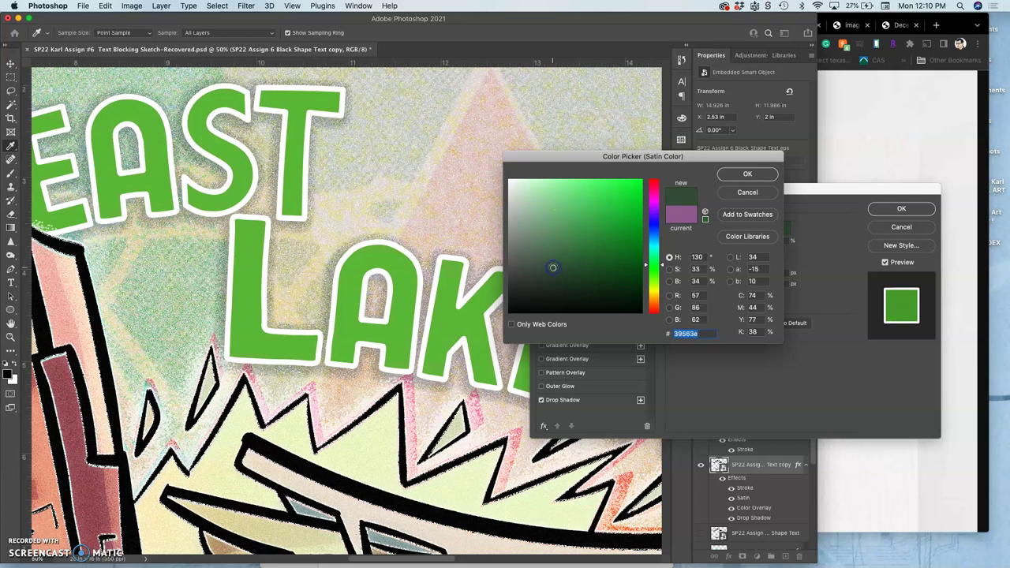
click(566, 194)
click(598, 225)
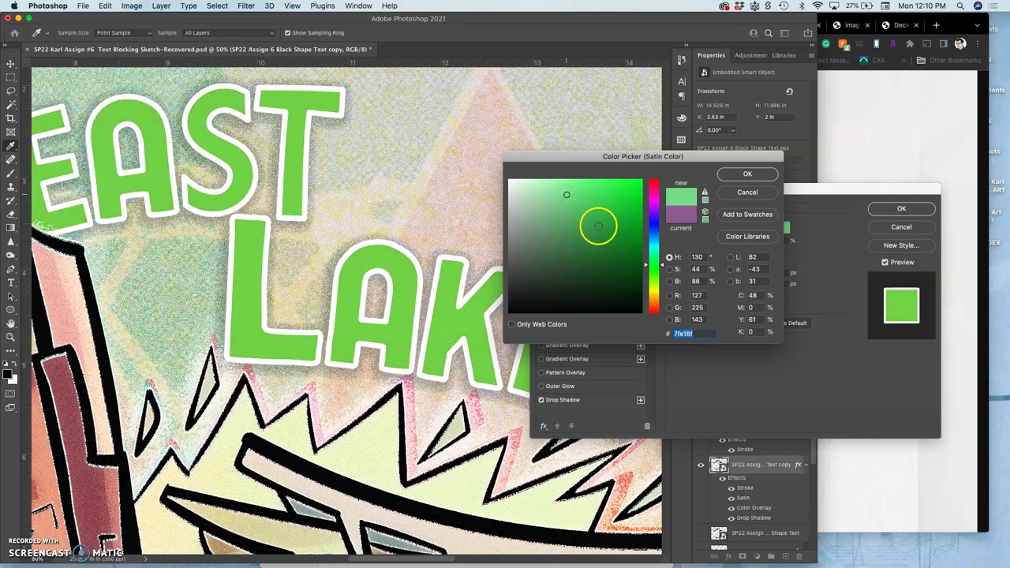
drag(597, 225, 543, 241)
drag(649, 266, 658, 291)
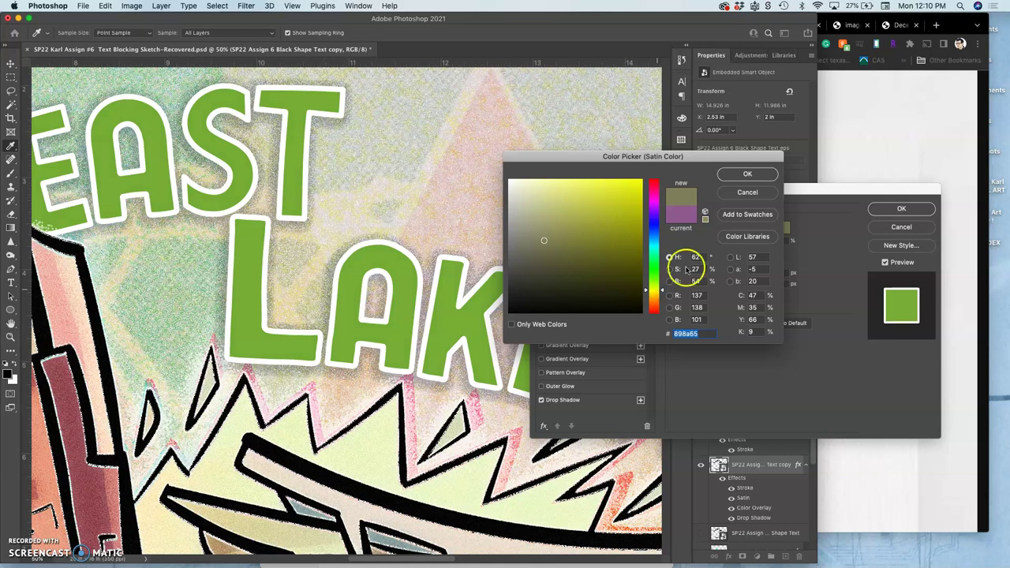
click(747, 173)
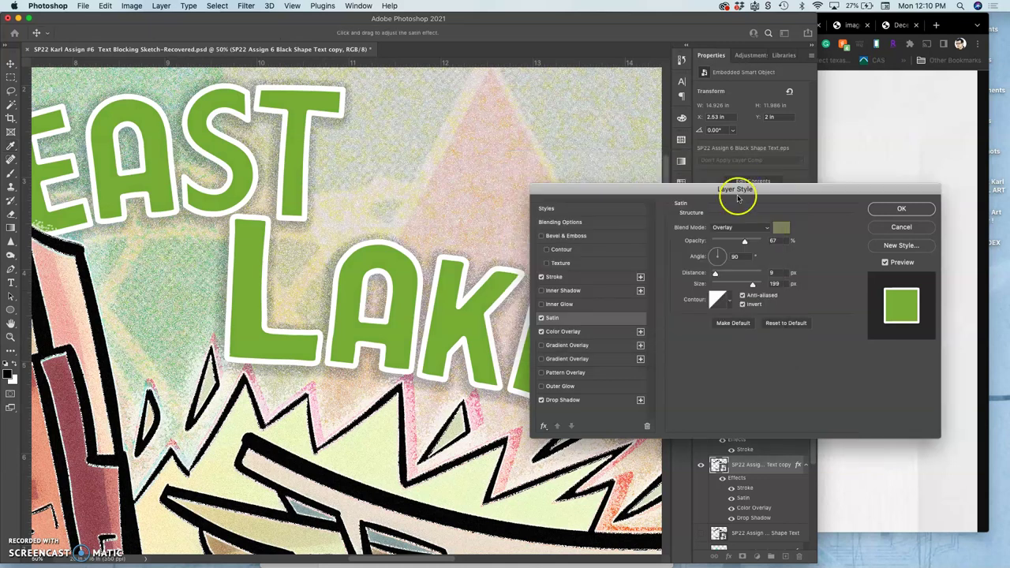
- Toggle the Satin off and on to compare, then zoom out over the title
click(541, 318)
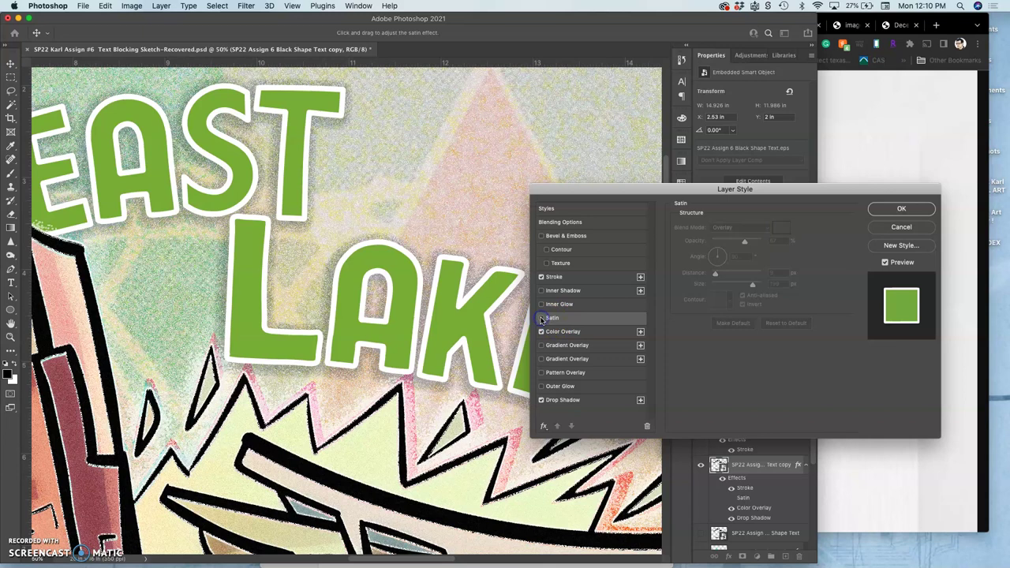
click(541, 318)
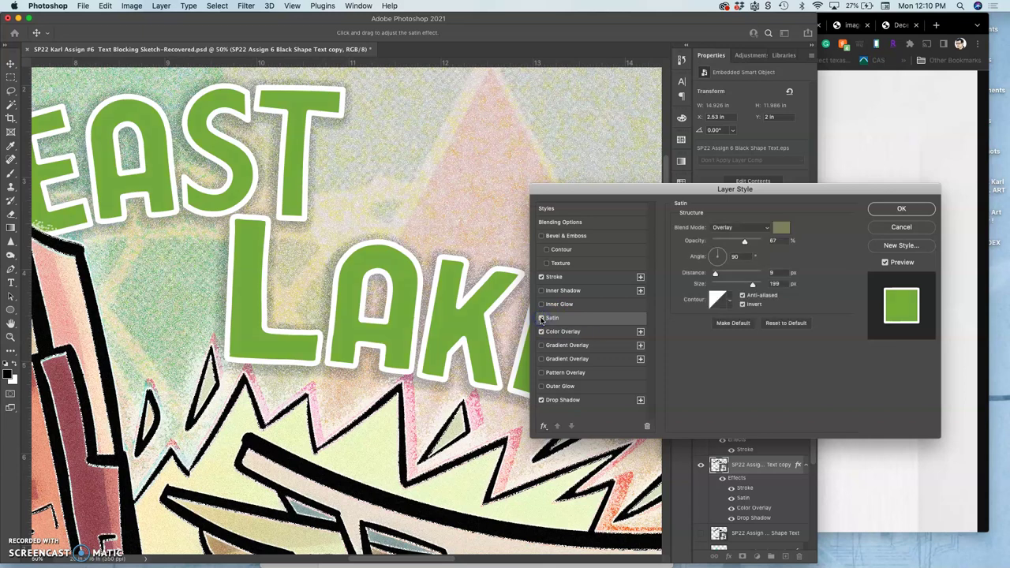
click(407, 320)
key(super+minus)
key(super+minus)
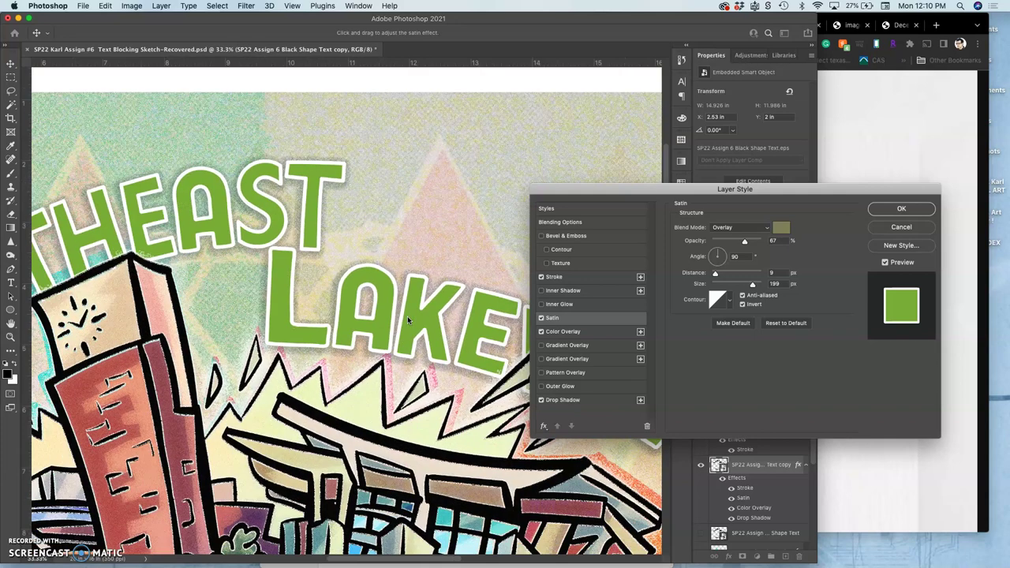